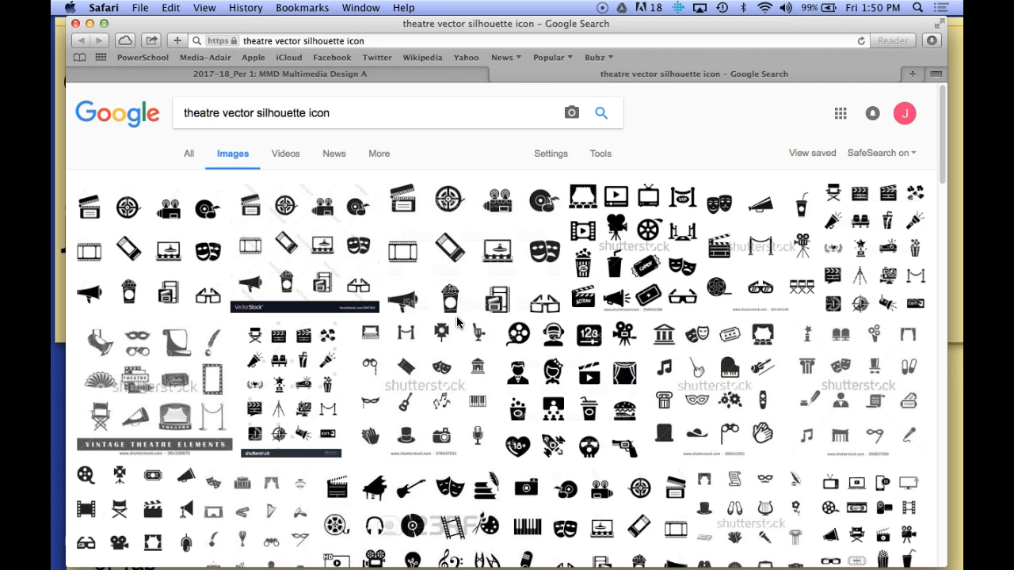
Step: Filter the theatre silhouette image results to sizes larger than 1024×768 and to black and white
left_click(600, 156)
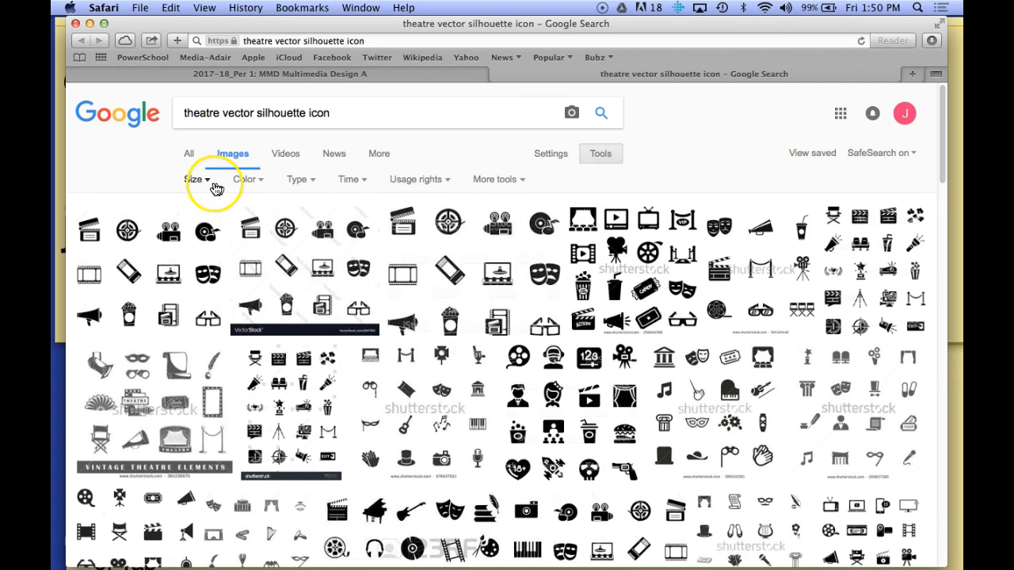
left_click(195, 181)
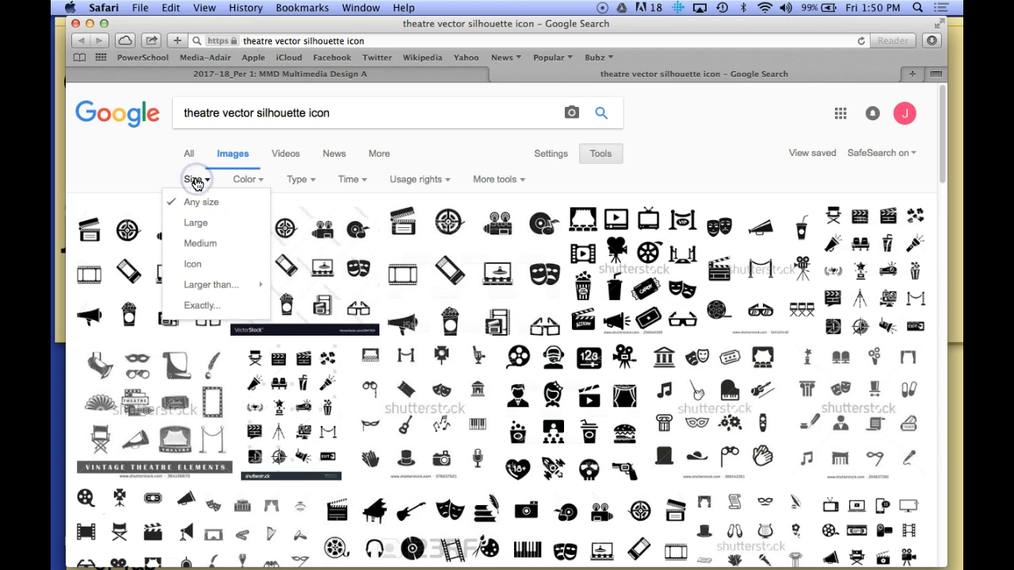
mouse_move(214, 286)
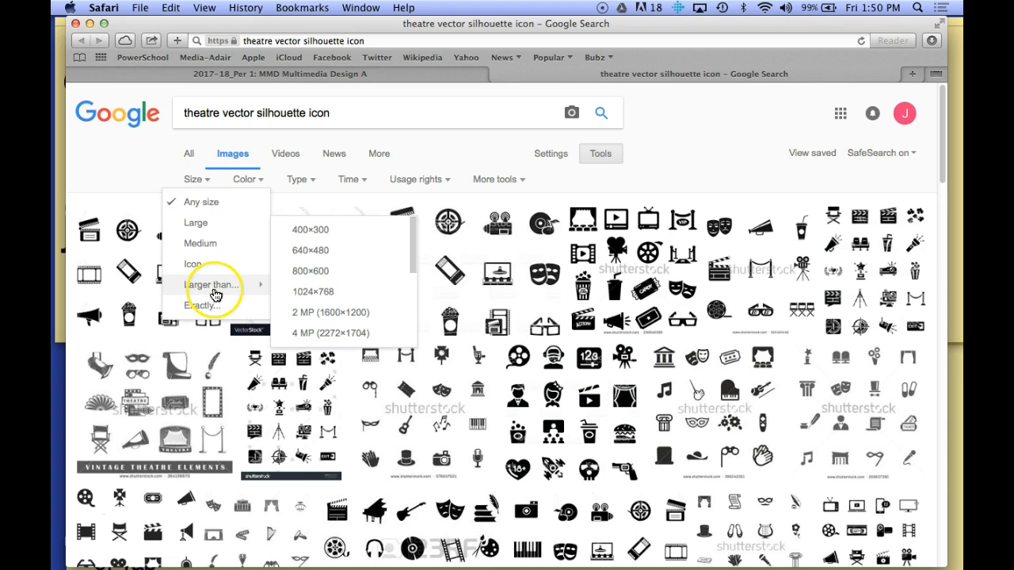
left_click(319, 293)
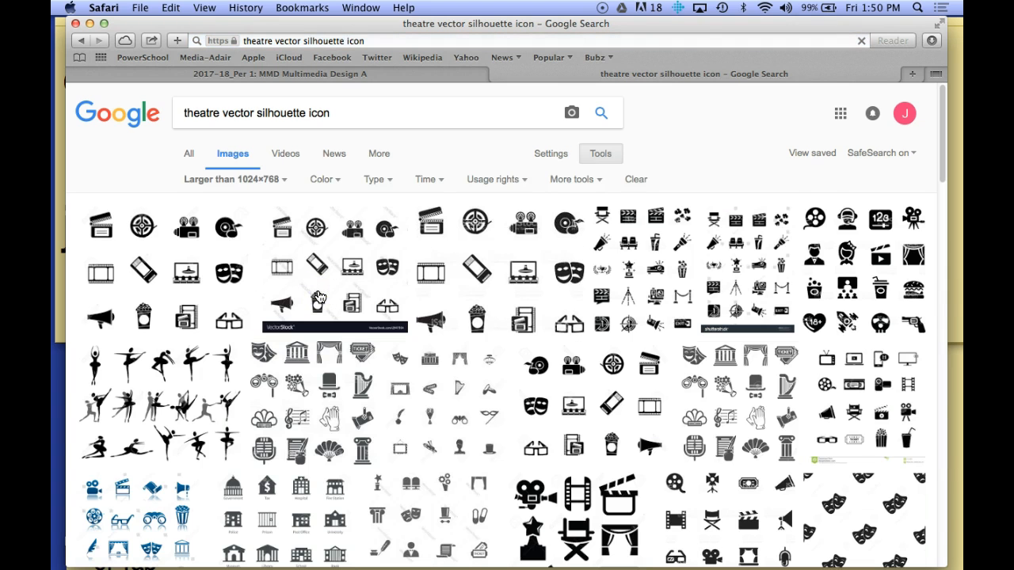
left_click(323, 179)
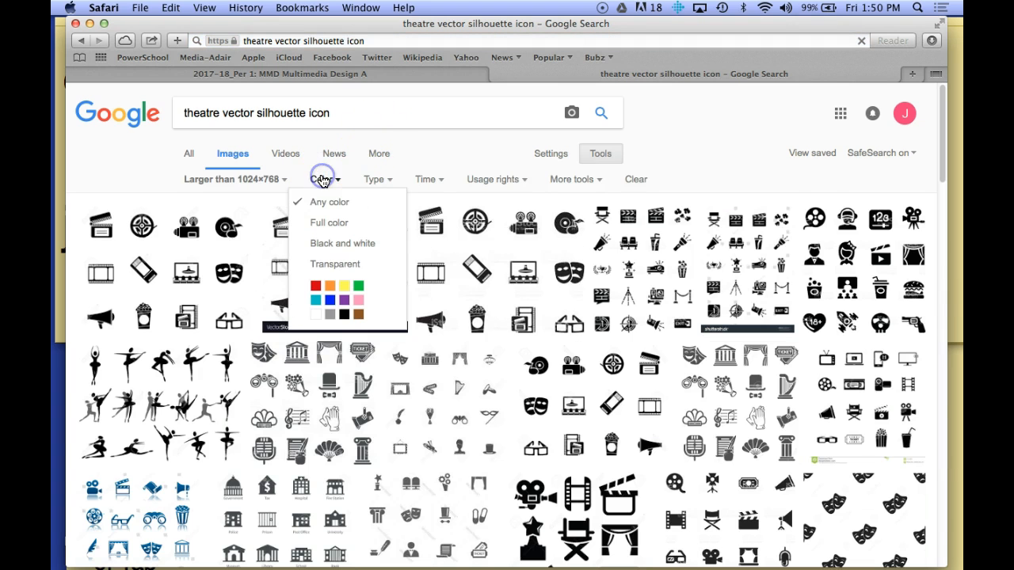
left_click(340, 243)
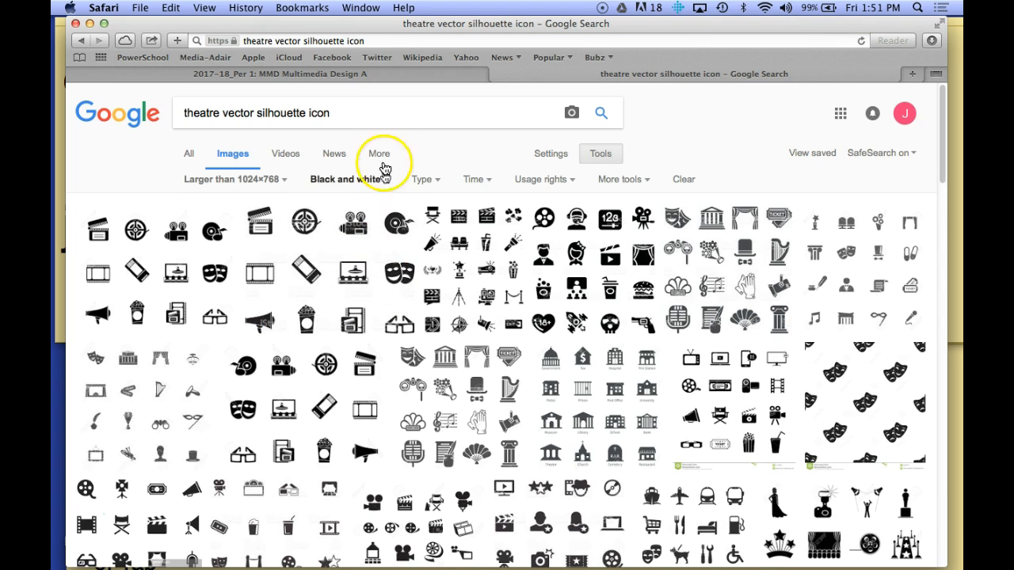
Step: Add "stage lights" to the image search query, run it and look through the results
left_click(354, 114)
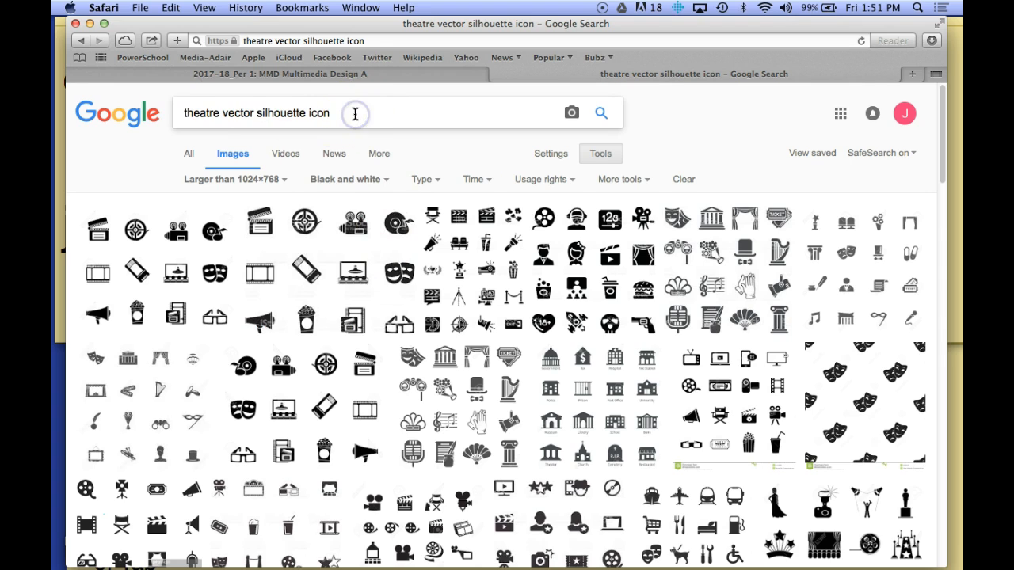
type("stage lights")
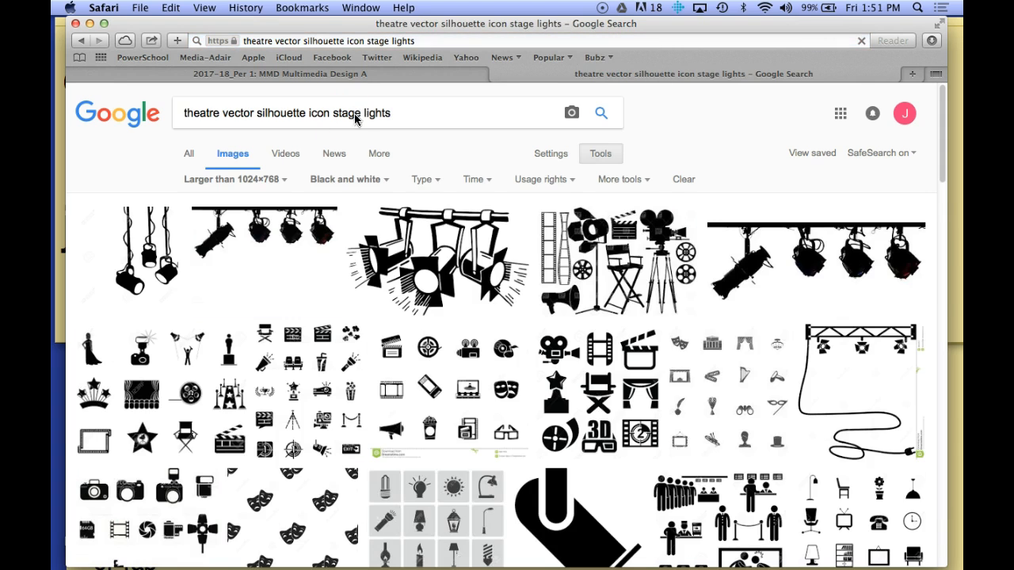
left_click(327, 255)
scroll(327, 255, "down", 3)
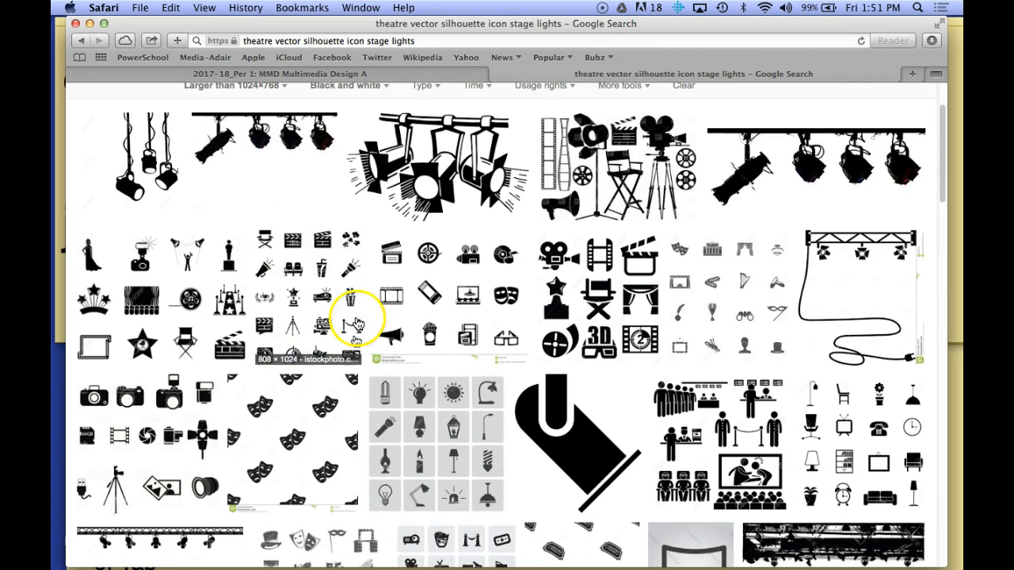
scroll(237, 216, "up", 3)
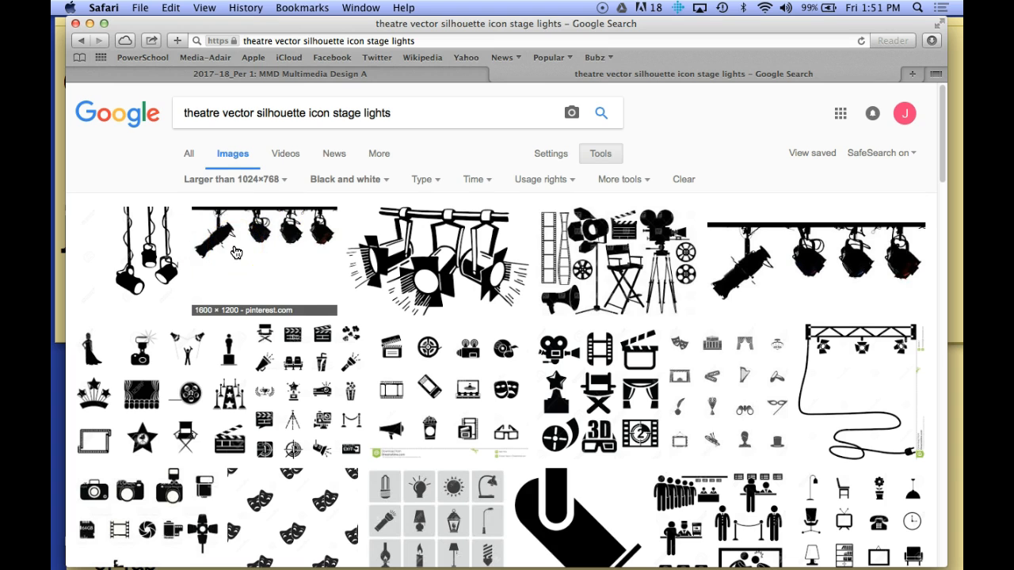
Step: Open the Pinterest image of four hanging stage lights on its own page and inspect it at full size
left_click(228, 236)
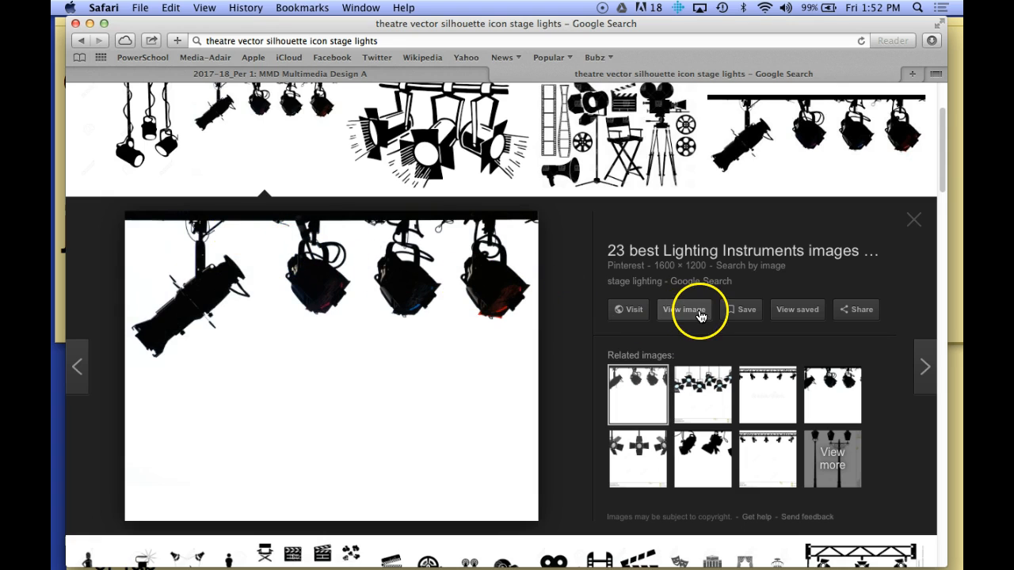
left_click(679, 309)
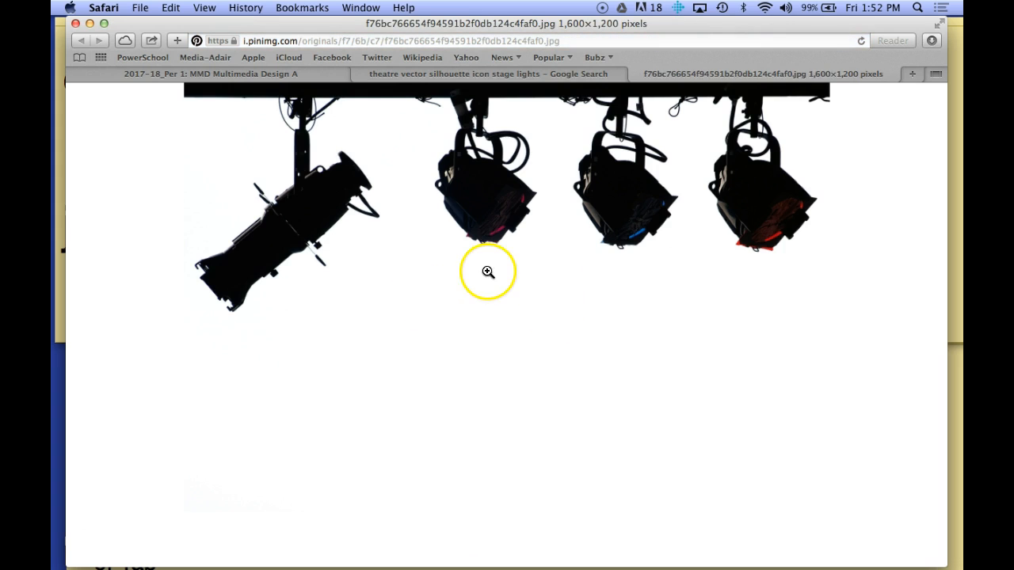
left_click(514, 221)
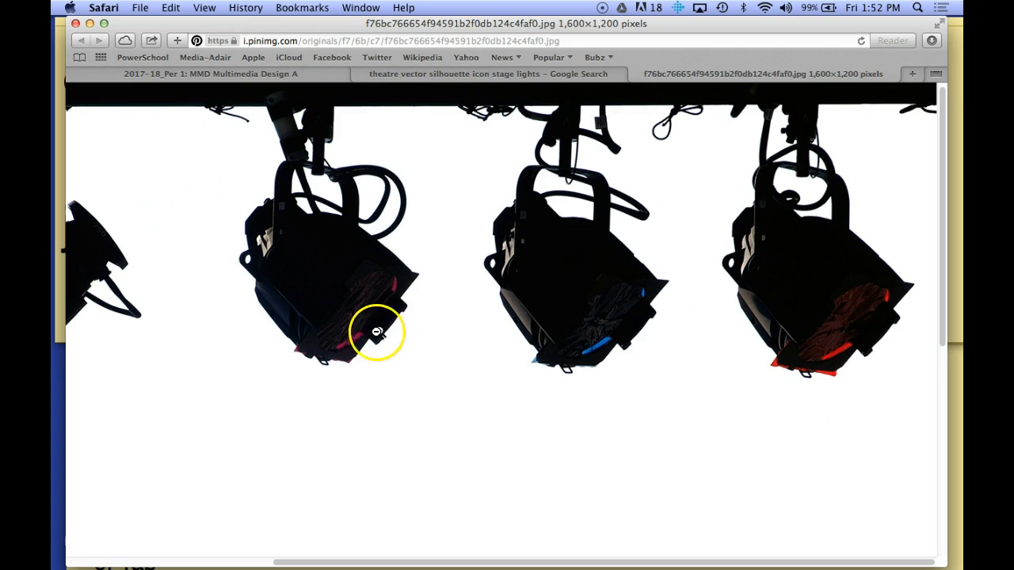
scroll(509, 325, "down", 5)
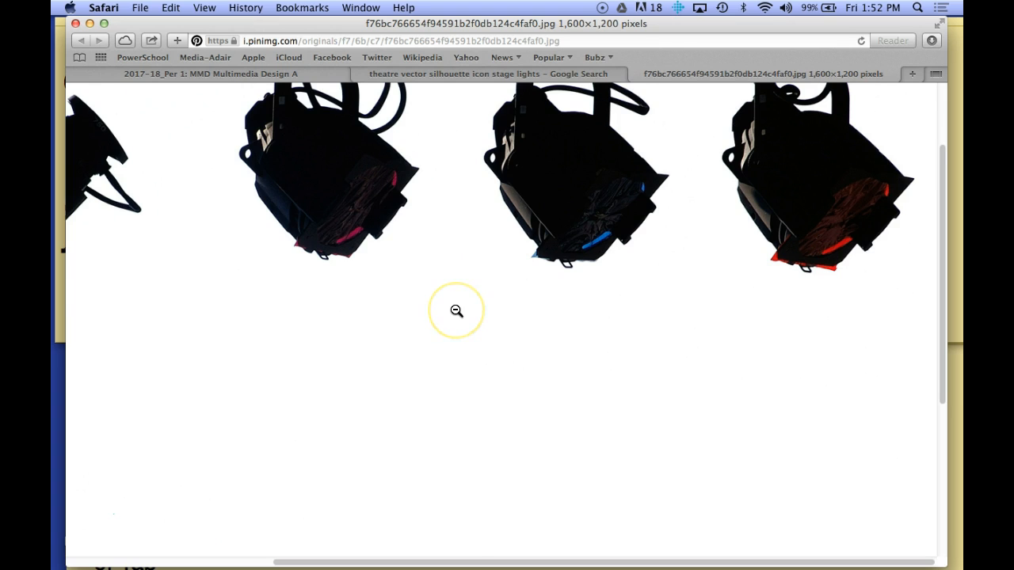
scroll(456, 310, "up", 5)
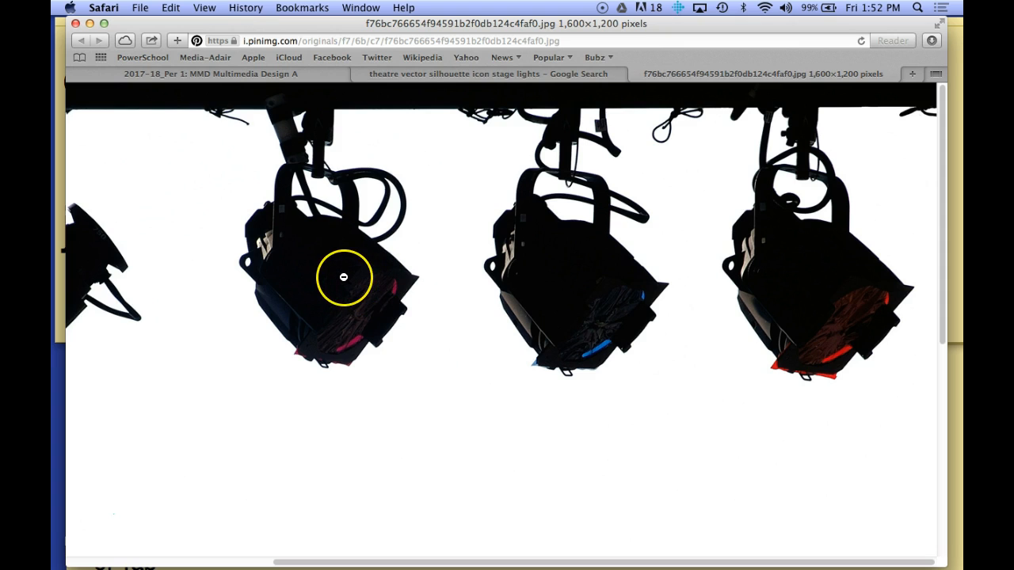
Step: Save the stage lights image to the Desktop, named with the first initial and surname followed by "_p6_stageCraft.jpg"
right_click(343, 276)
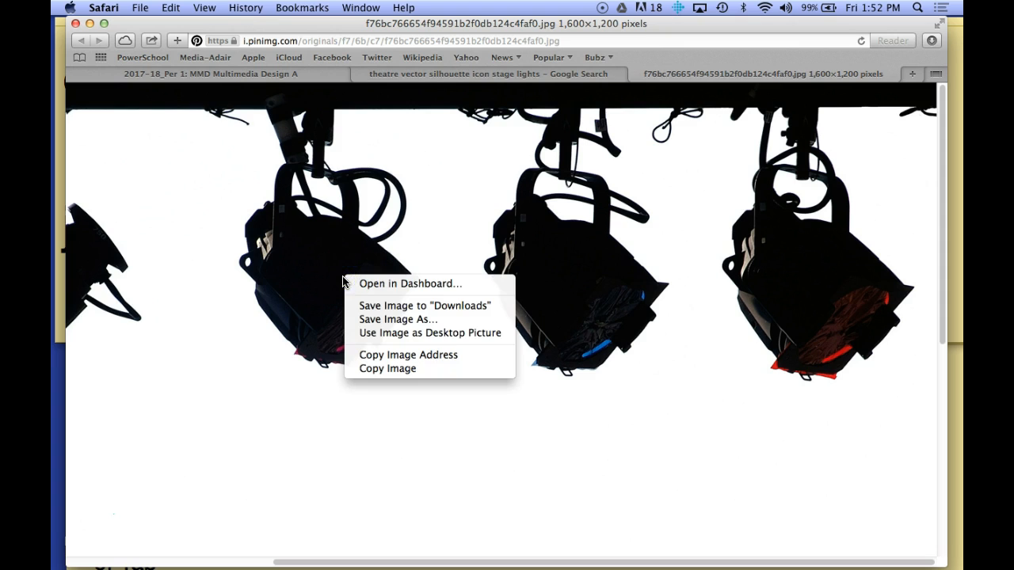
left_click(406, 319)
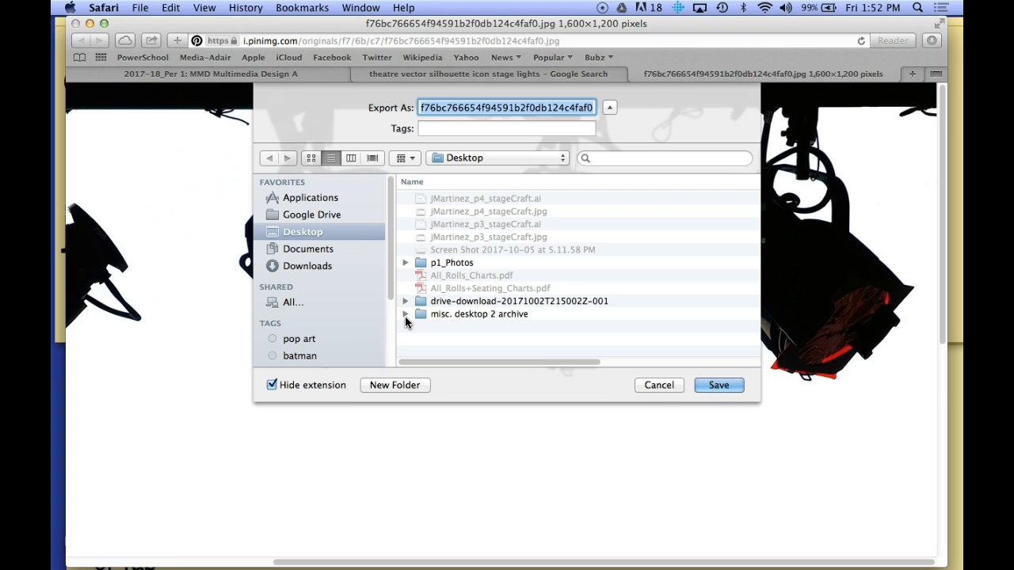
type("jwing")
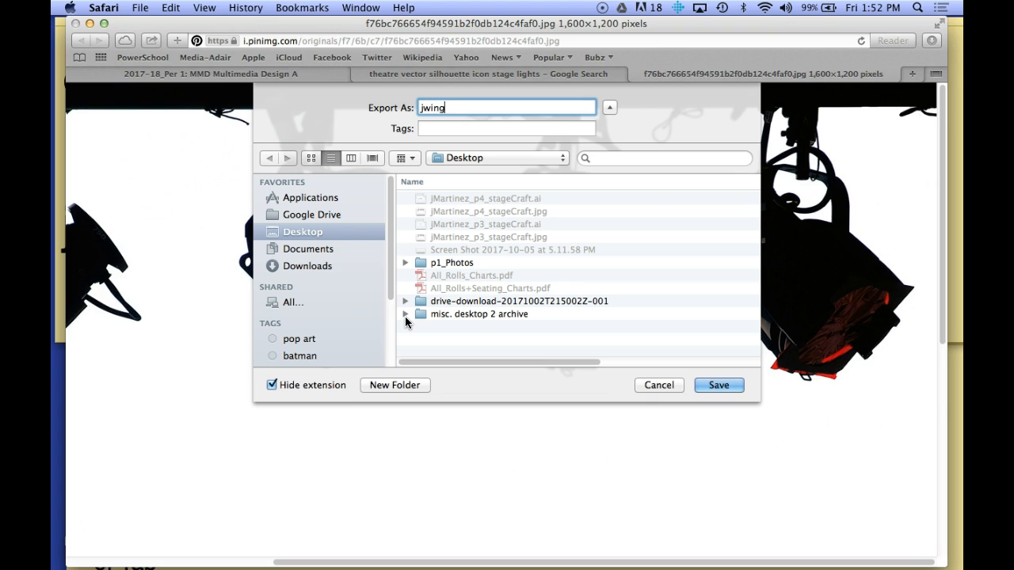
type("_p6_")
type("stageCraft.jpg")
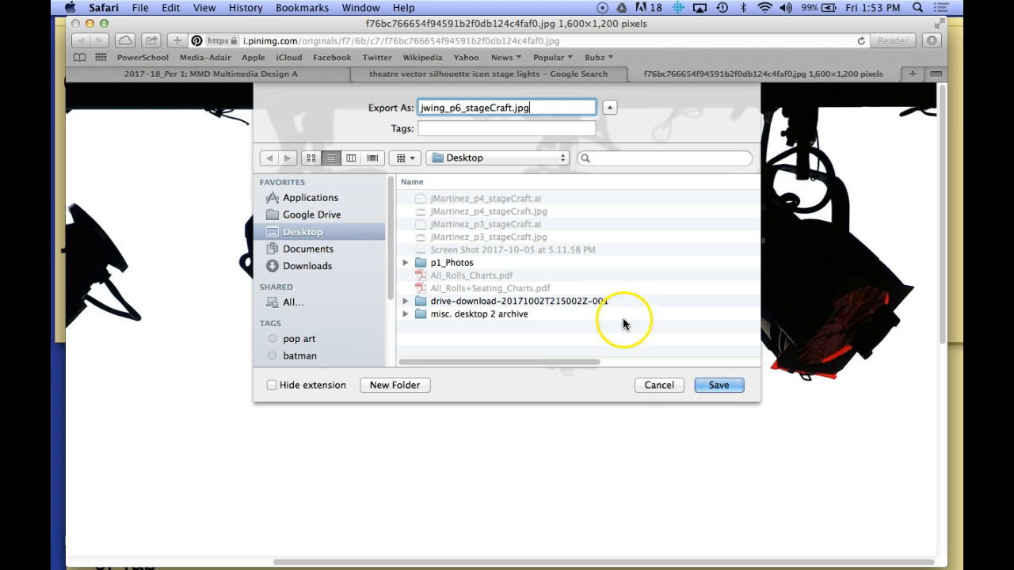
left_click(719, 384)
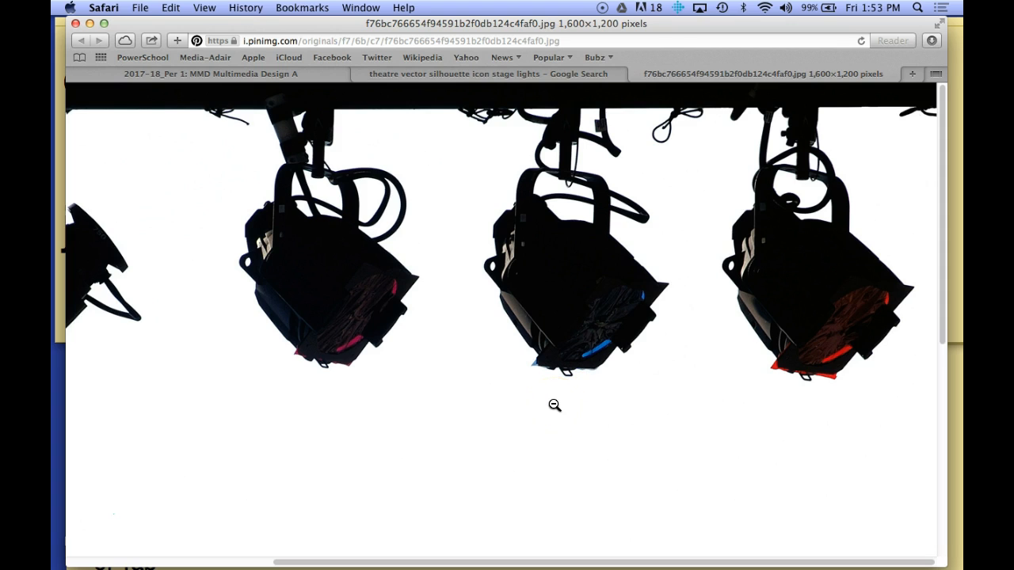
left_click(544, 315)
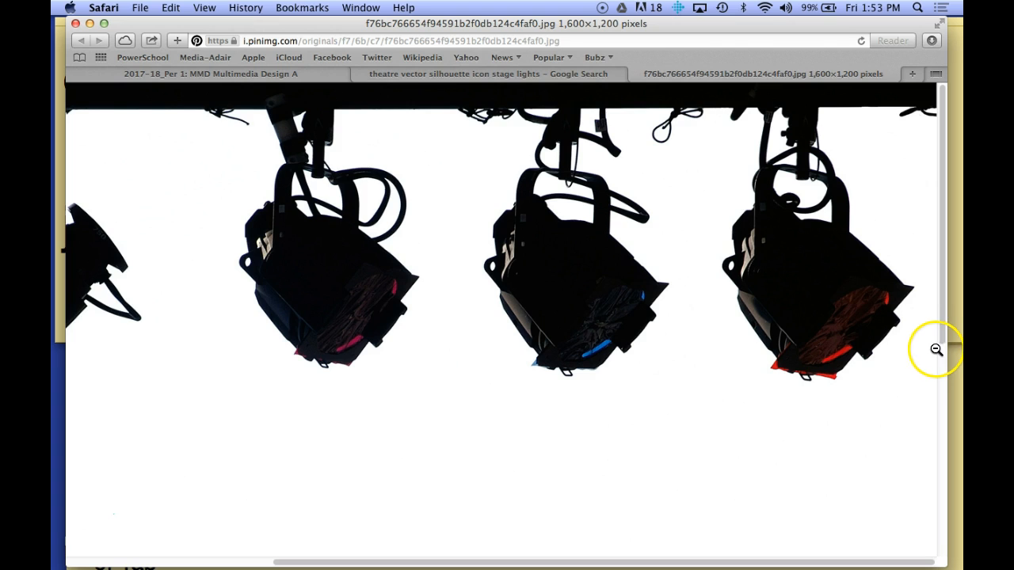
Step: Switch to Finder and hide all other applications to show the desktop
key("super+Tab")
key("super+Tab")
key("super+Tab")
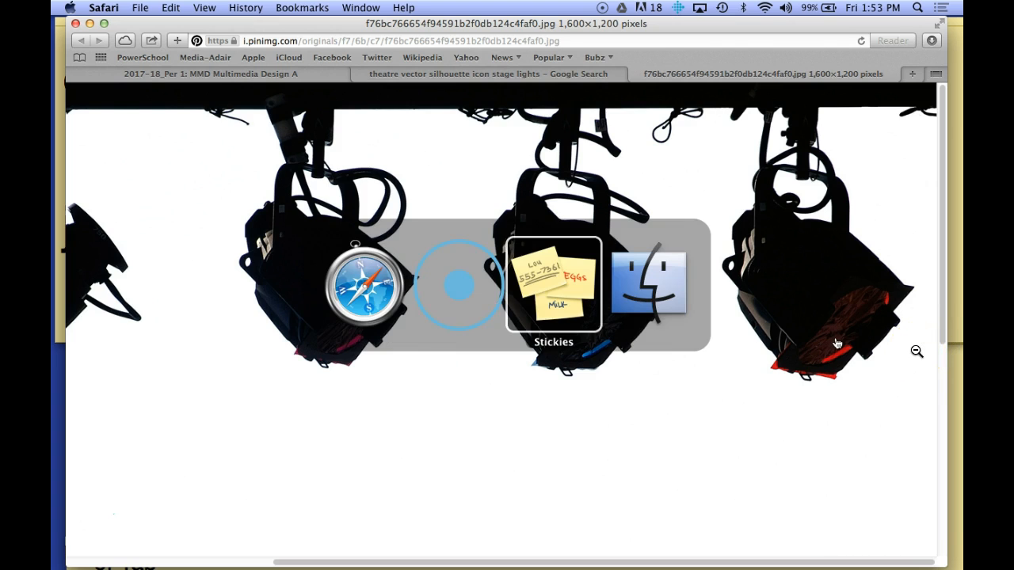
key("super+alt+h")
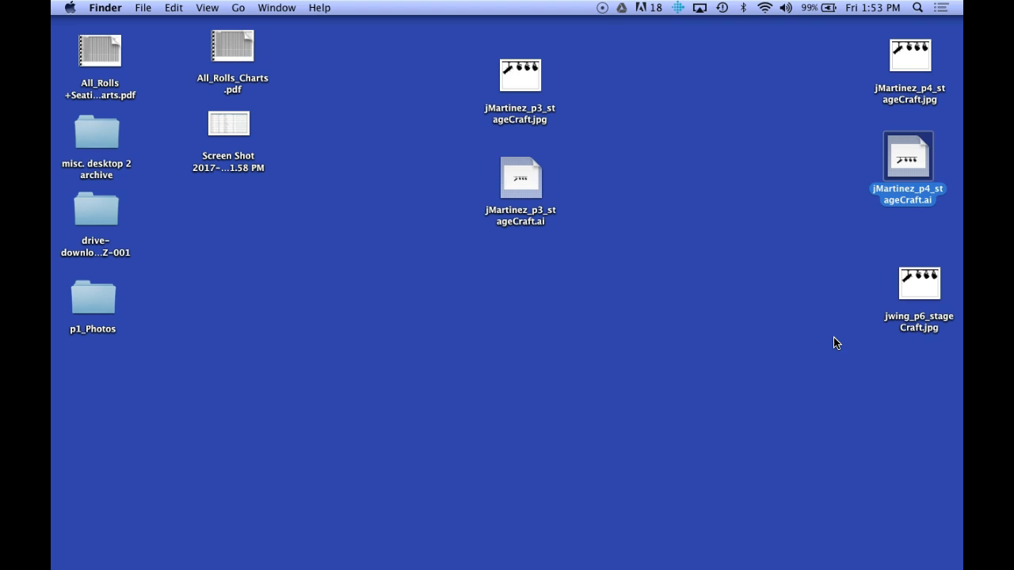
Step: Move the new p6 stageCraft JPG to the desktop's upper-right corner and trash the four older p3 and p4 stageCraft files
left_click_drag(905, 62, 644, 269)
left_click_drag(911, 168, 504, 334)
left_click_drag(915, 283, 912, 61)
left_click_drag(707, 73, 481, 399)
key("super+BackSpace")
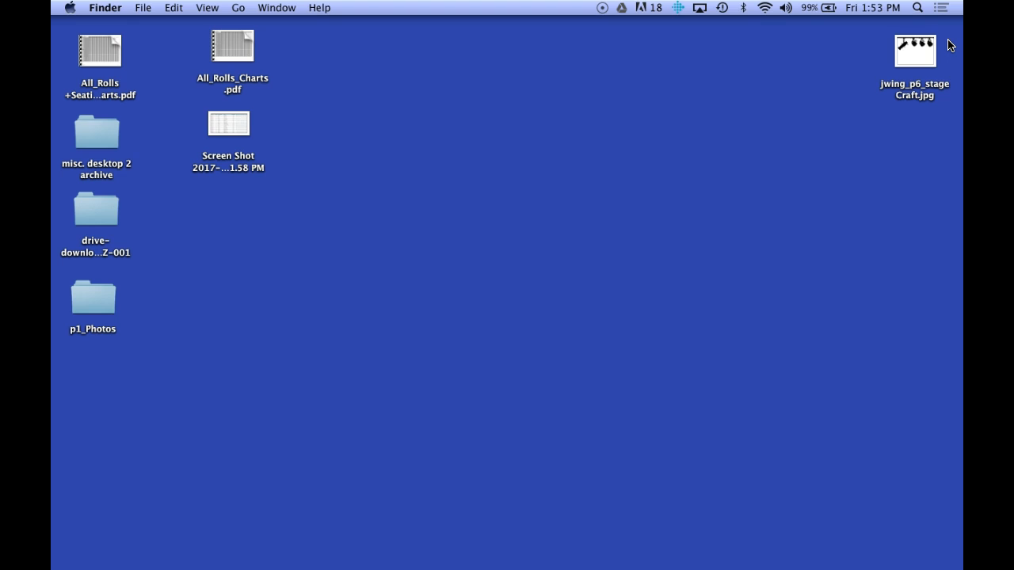
Step: Switch back to Safari and close the stage lights image and Google image search pages
key("super+Tab")
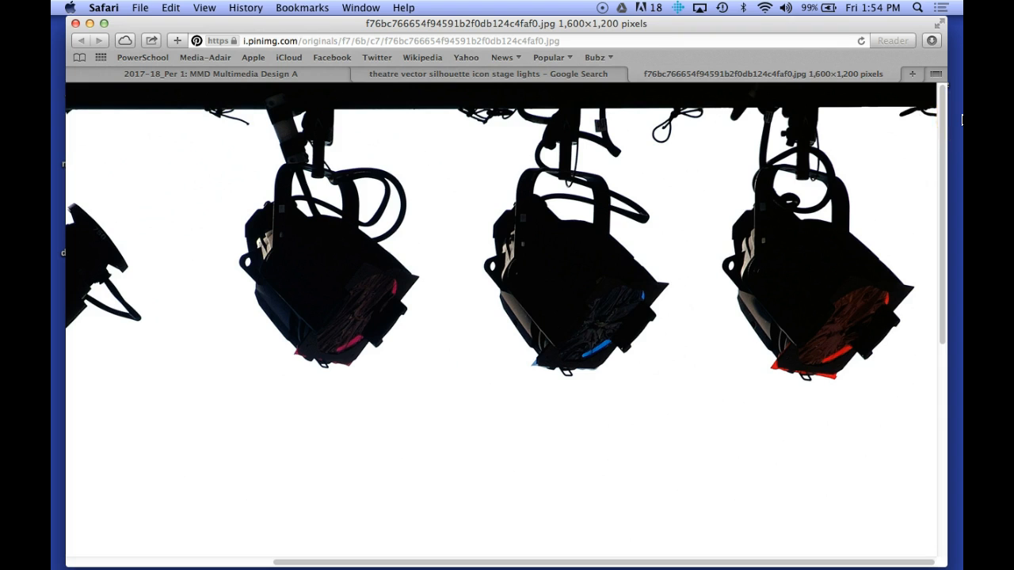
left_click(636, 75)
left_click(497, 75)
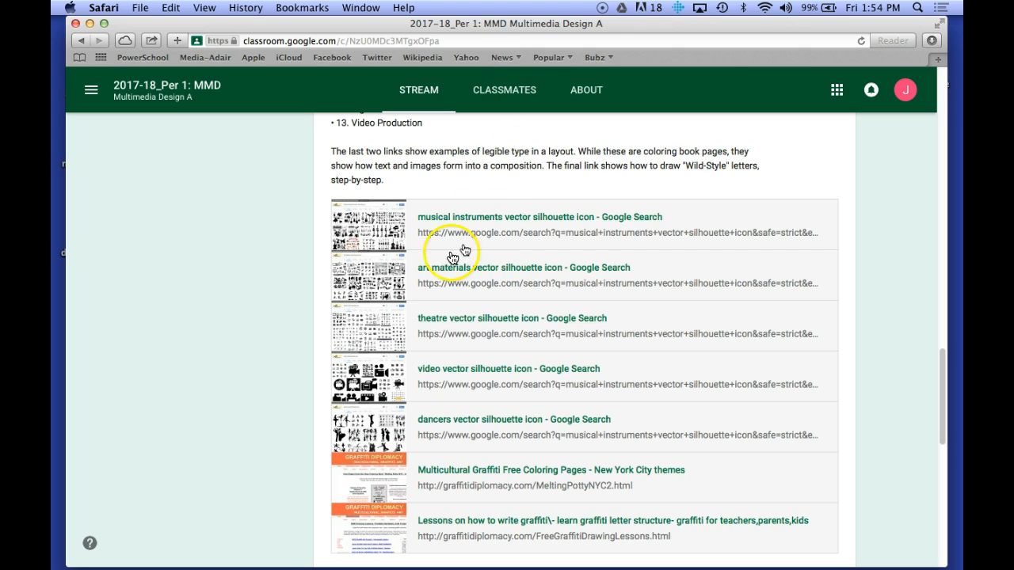
Step: Find the Vectorizing Silhouettes assignment in the class stream and open its Free Online Raster to Vector Converter link
scroll(304, 249, "up", 1)
scroll(304, 250, "up", 15)
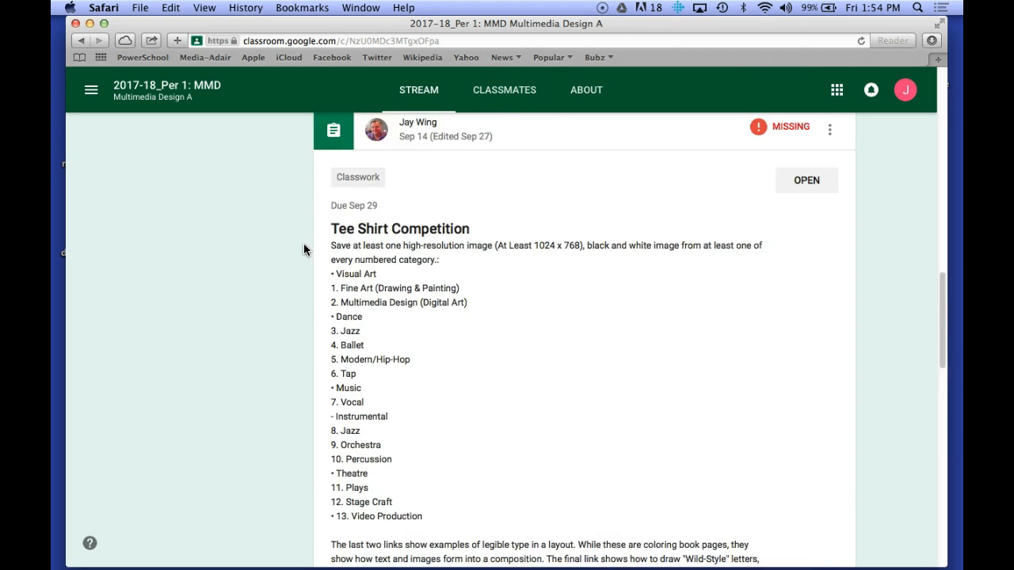
scroll(302, 243, "up", 5)
scroll(302, 243, "down", 4)
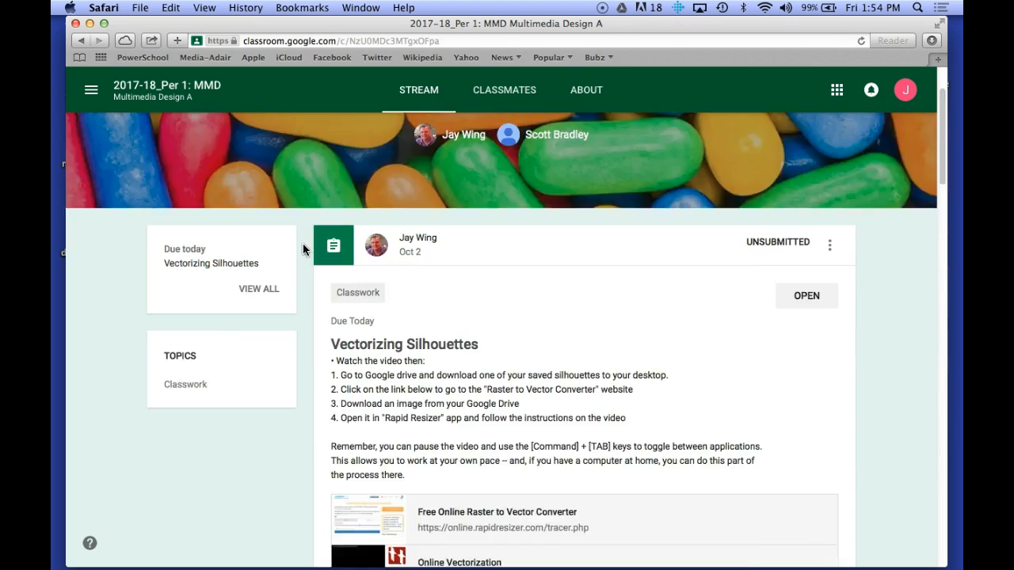
scroll(298, 251, "down", 1)
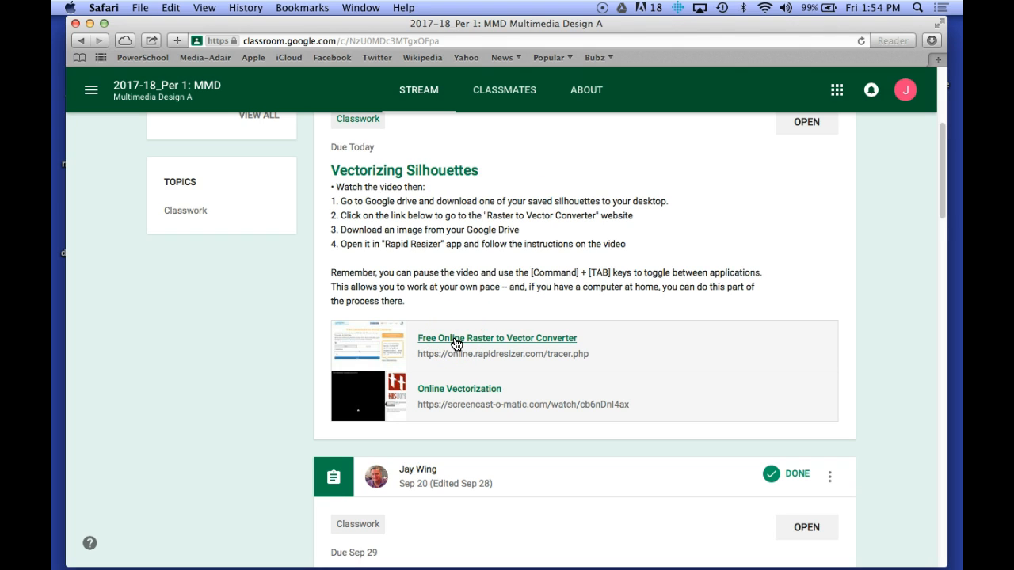
left_click(456, 344)
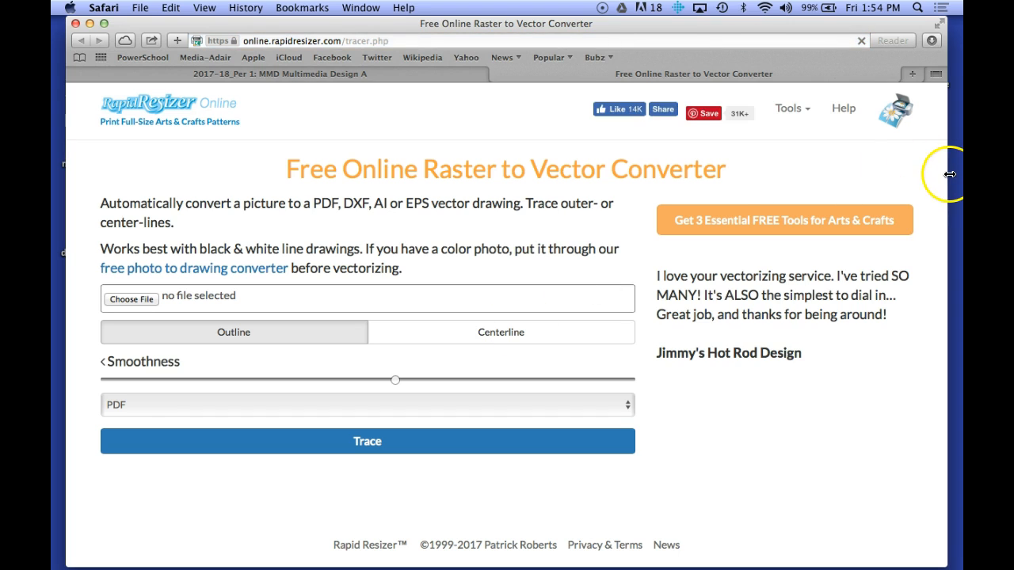
Step: Narrow the browser window until the desktop image file is uncovered, and set the converter's output format to AI
left_click_drag(947, 175, 698, 175)
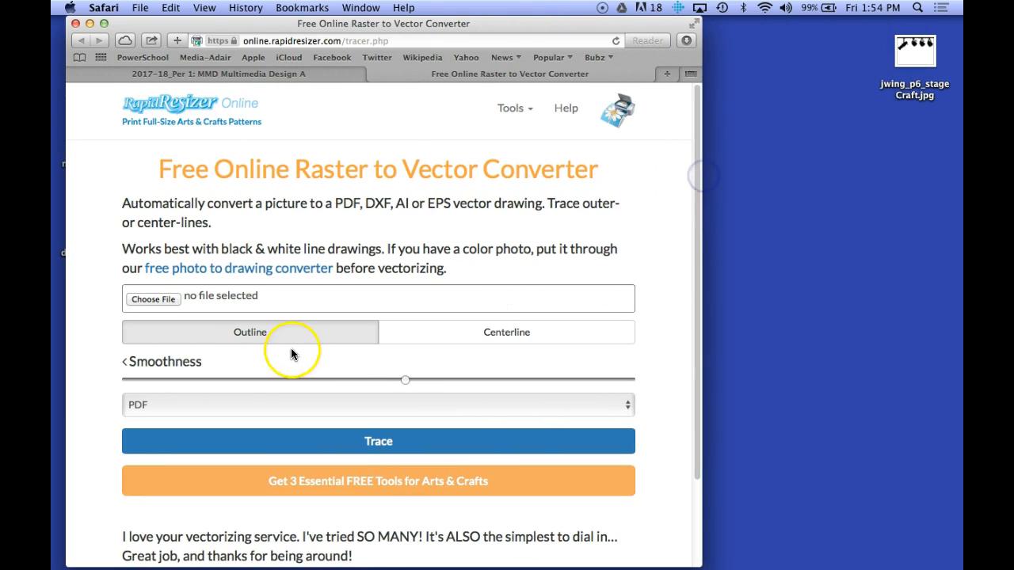
scroll(141, 416, "down", 3)
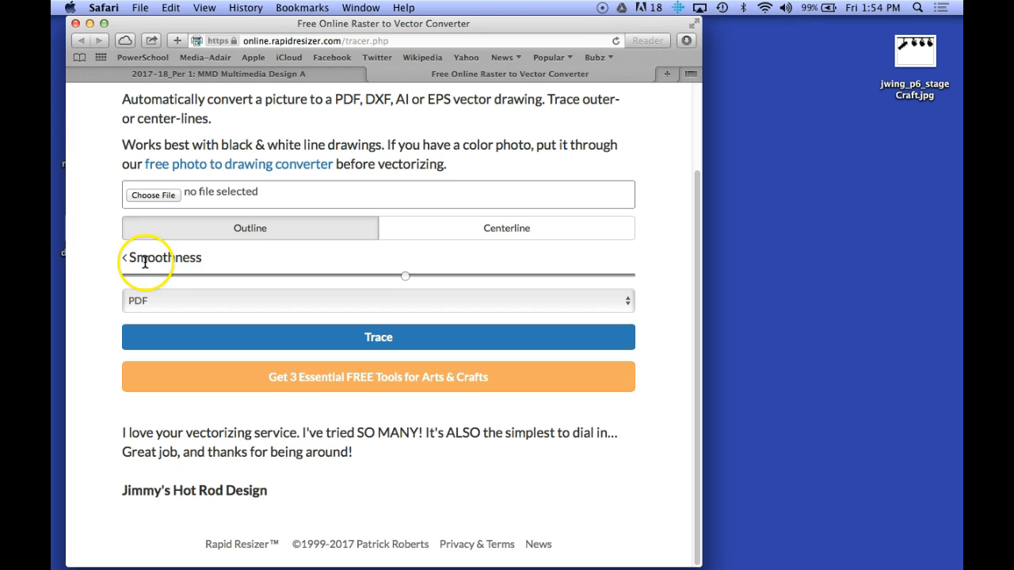
left_click(160, 306)
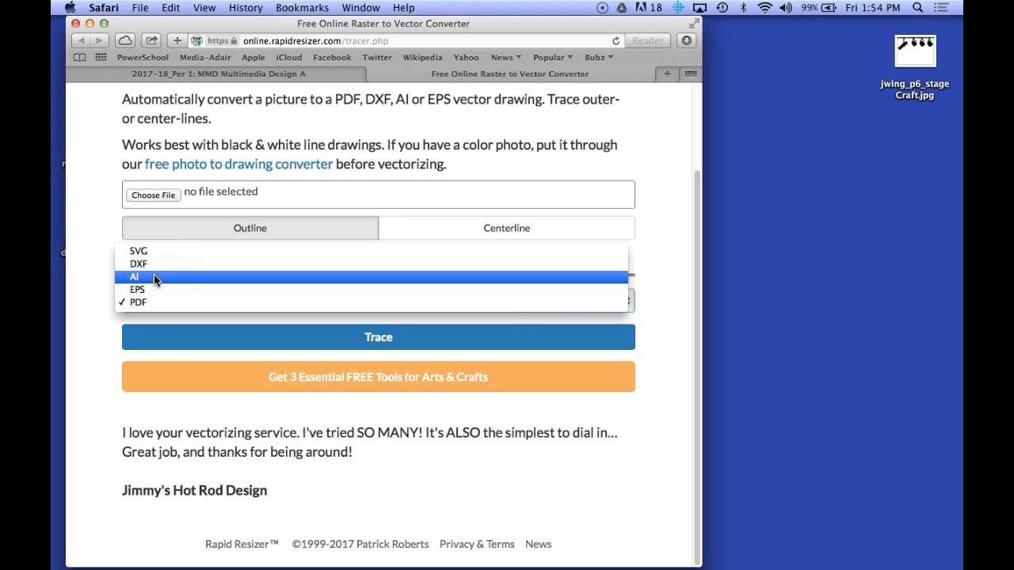
left_click(155, 278)
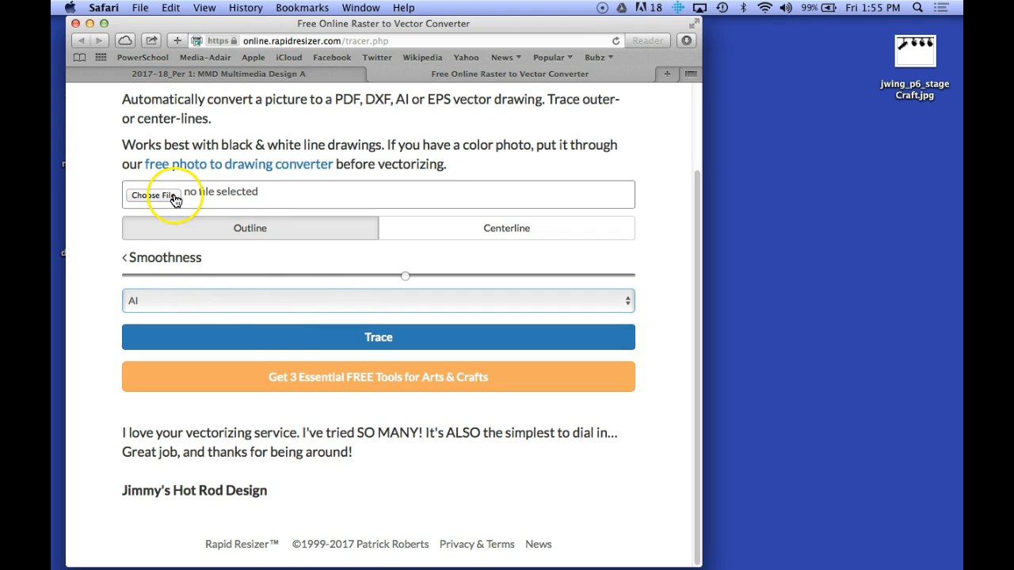
Step: Load the p6 stageCraft JPG from the desktop into the converter as the file to trace
left_click(902, 57)
left_click_drag(903, 57, 160, 193)
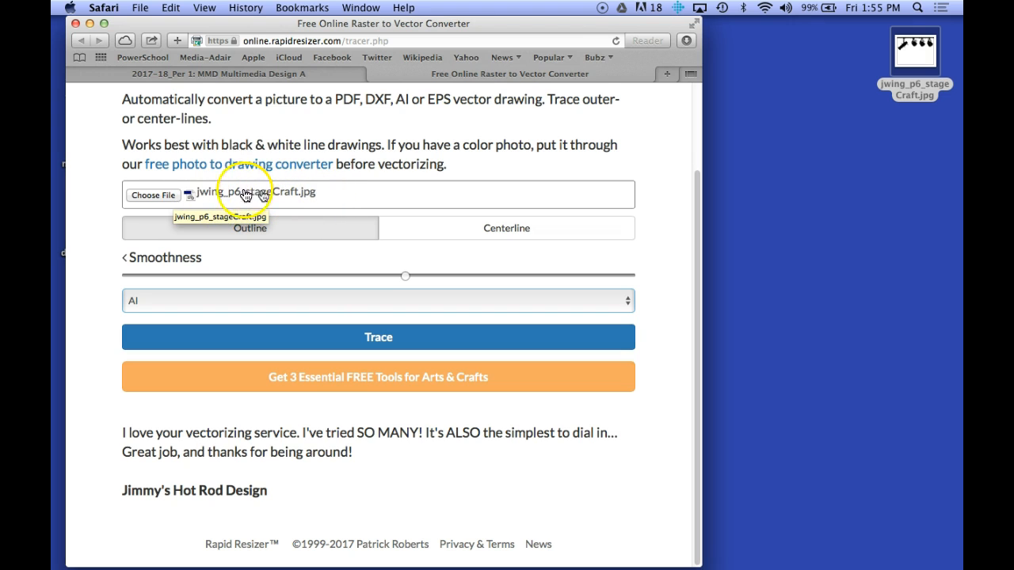
Step: Trace the loaded image with the converter and close the resulting Tracing-3.ai document in Illustrator
left_click(229, 338)
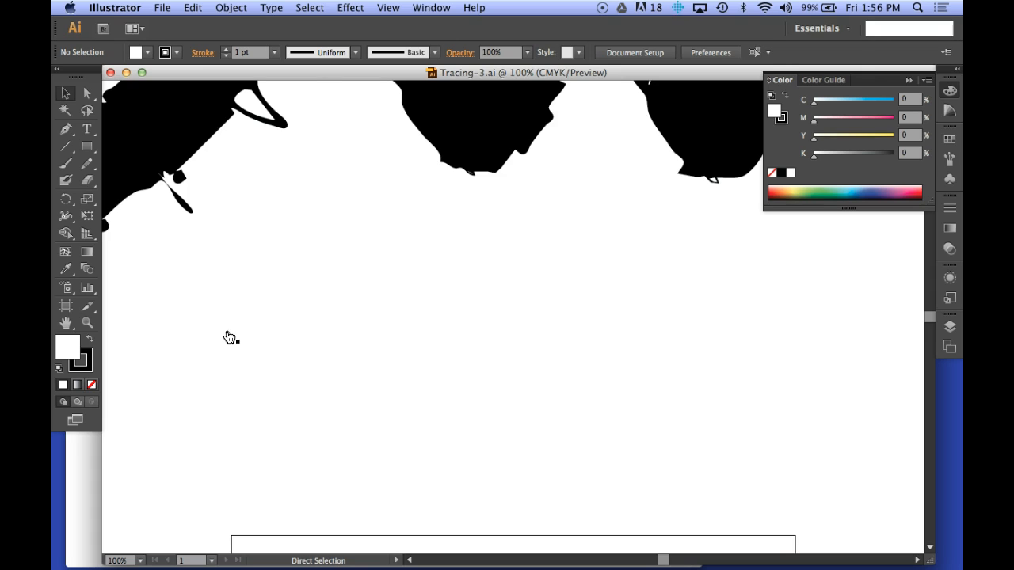
key("super+w")
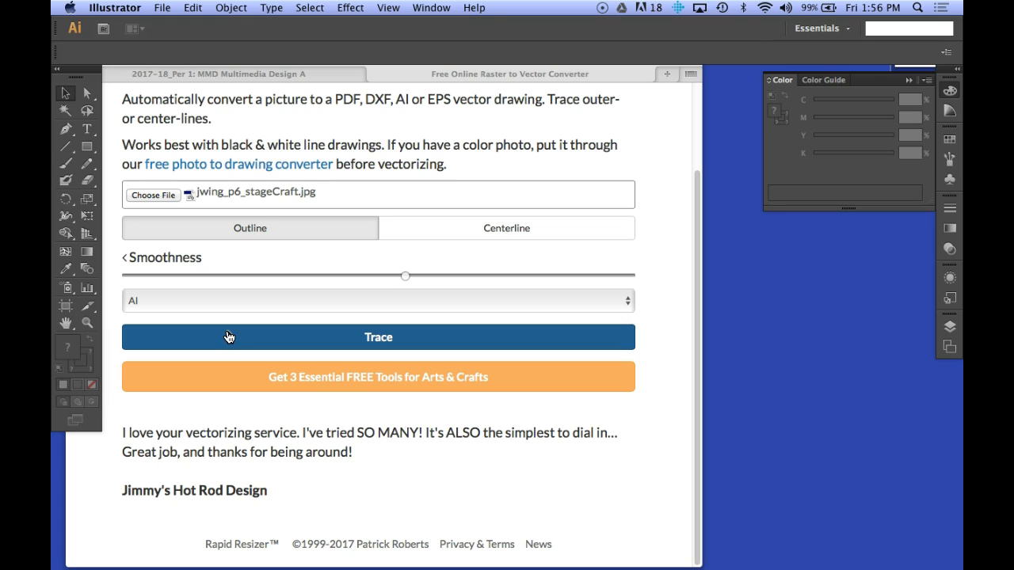
Step: Quit Safari and open the Downloads folder in a new Finder window
left_click(653, 146)
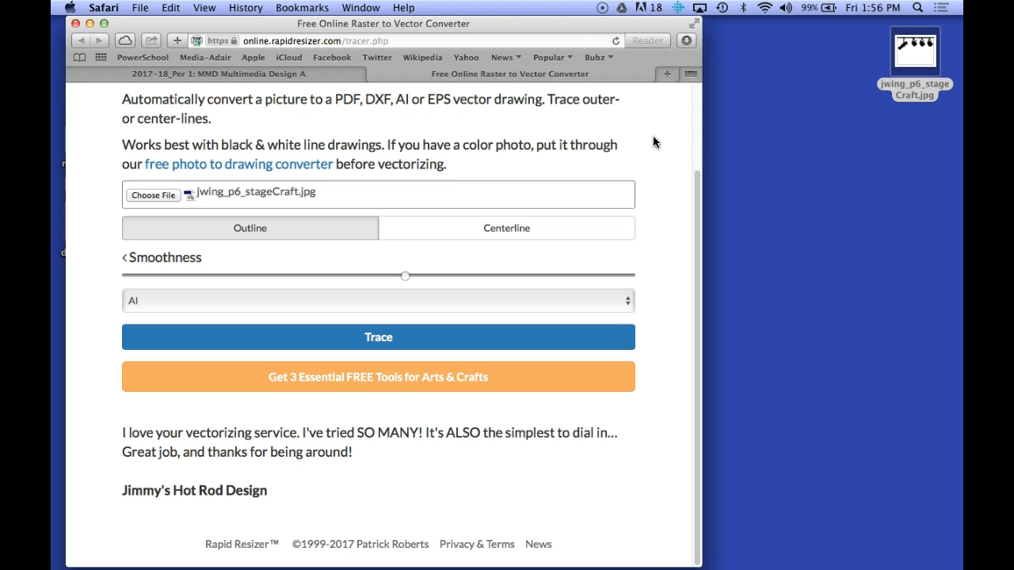
key("super+q")
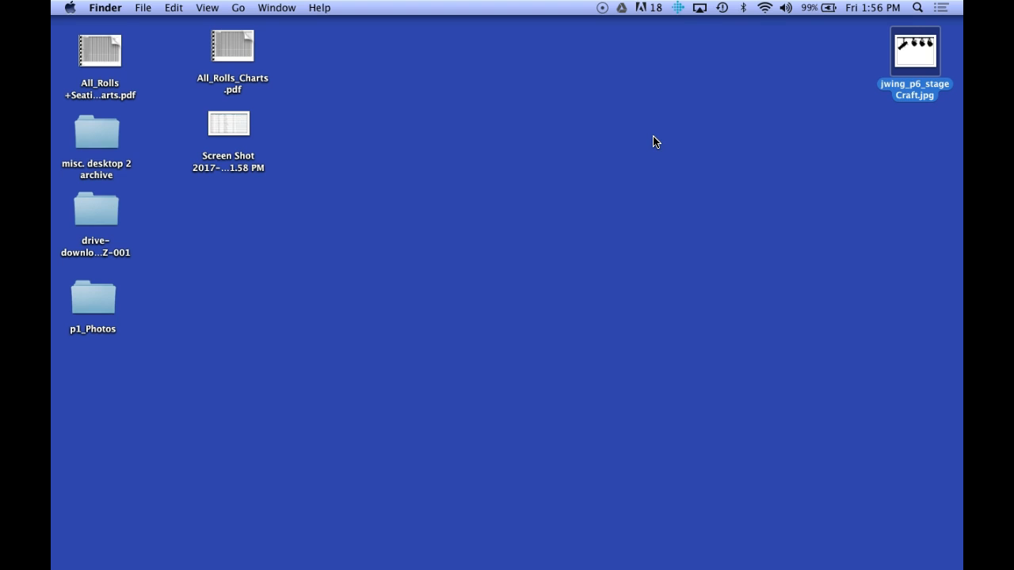
left_click(487, 221)
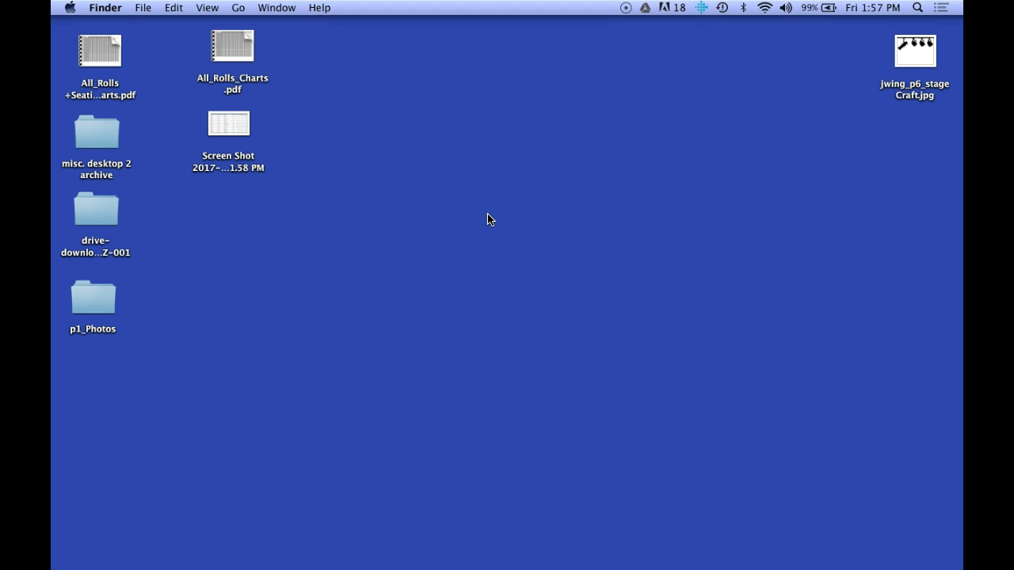
key("super+n")
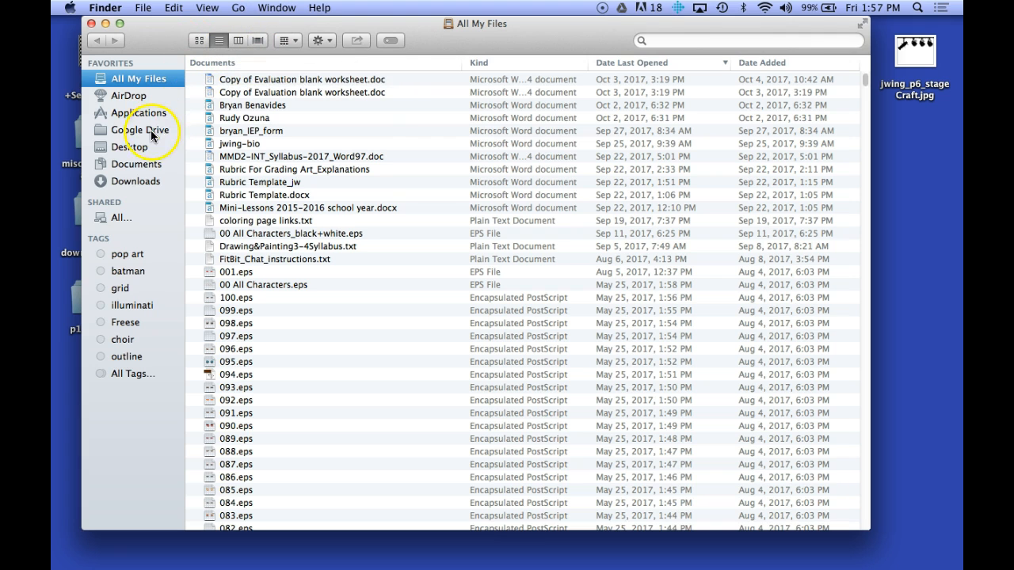
left_click(125, 185)
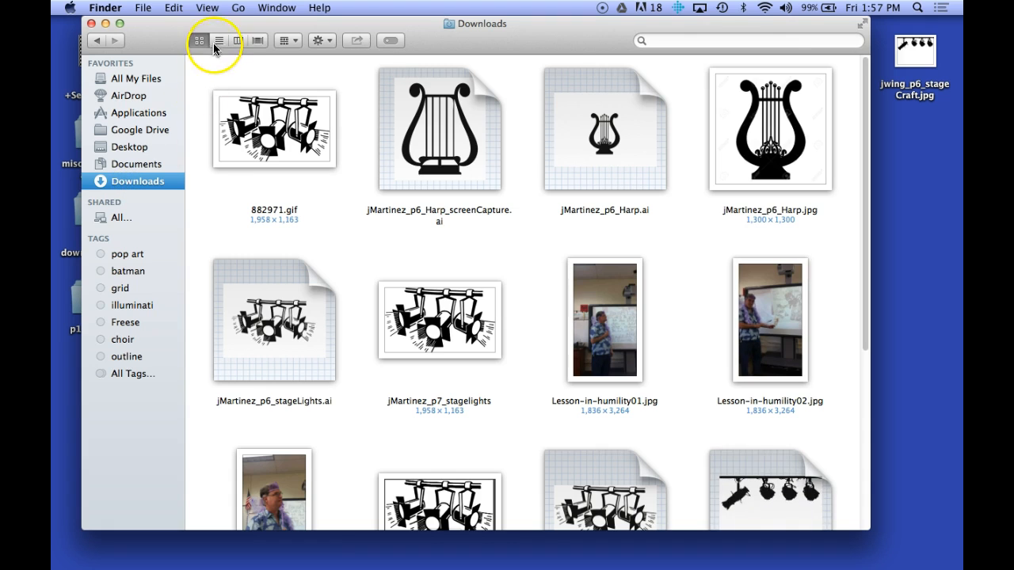
Step: Show the Downloads files as a list sorted by newest modification date, and narrow the window to uncover more of the desktop
left_click(218, 41)
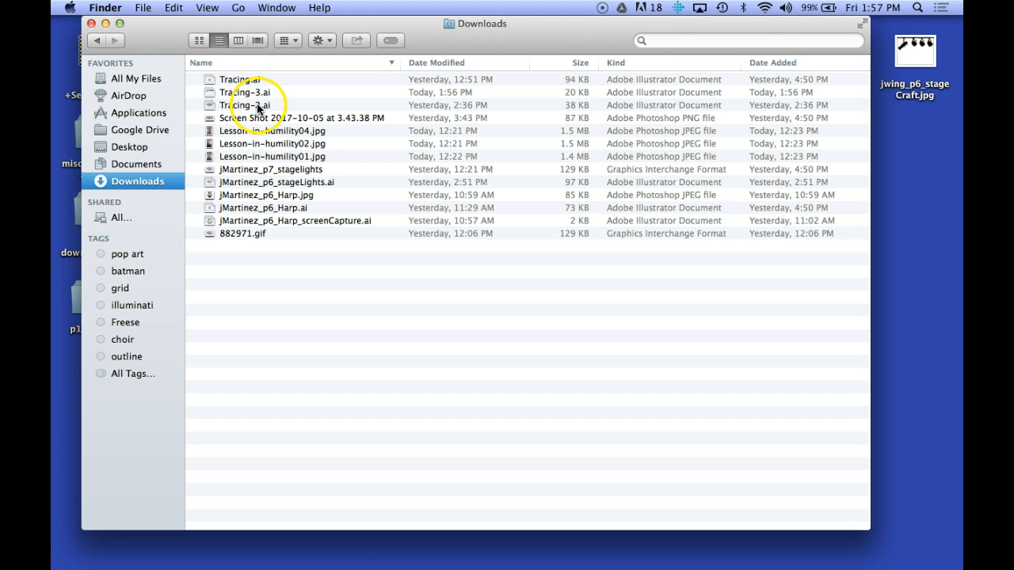
left_click(446, 62)
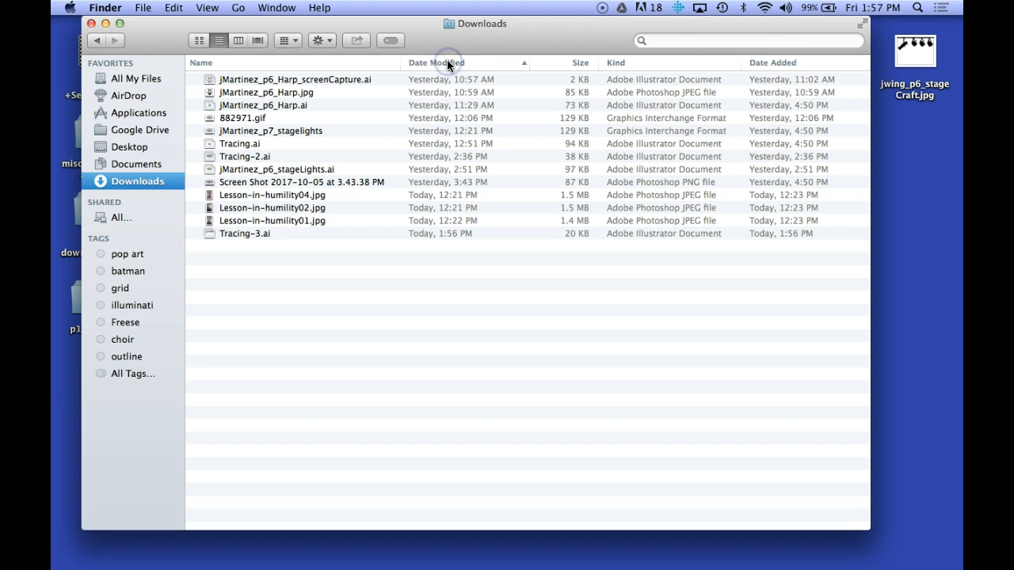
left_click(447, 62)
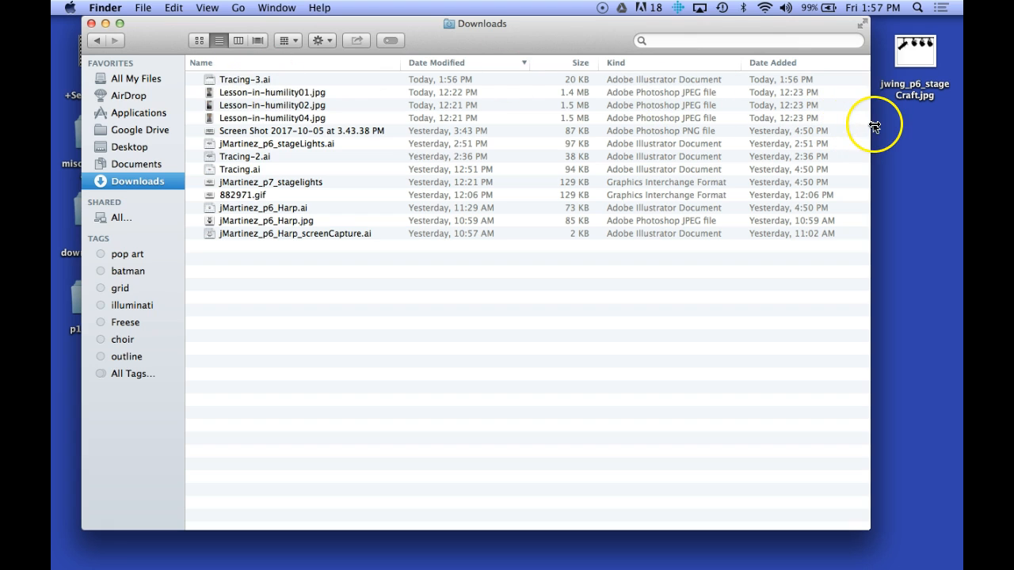
left_click_drag(871, 125, 645, 128)
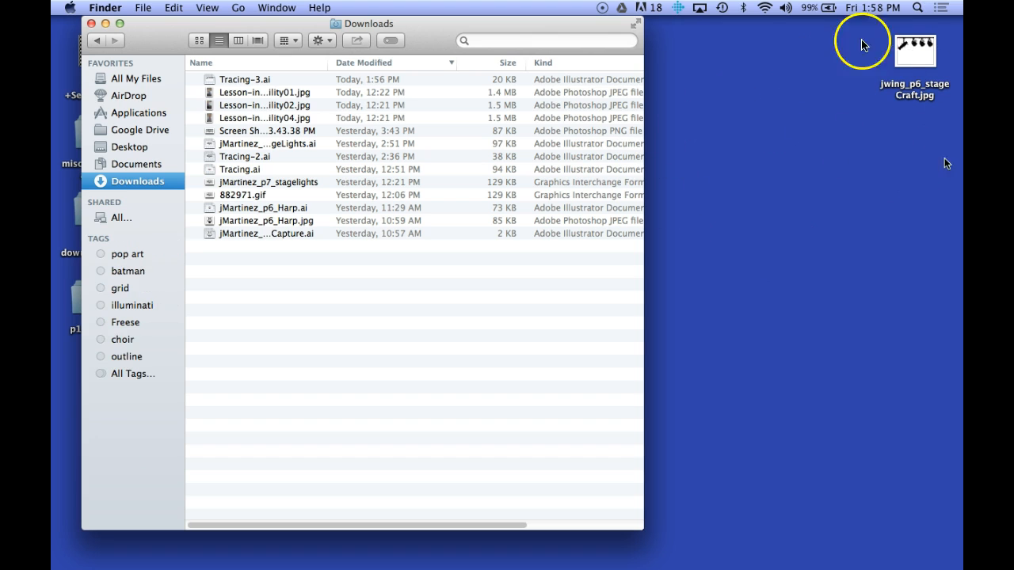
Step: Copy the file name of the p6 stageCraft JPG on the desktop without changing it, and return to the Downloads window
left_click(921, 62)
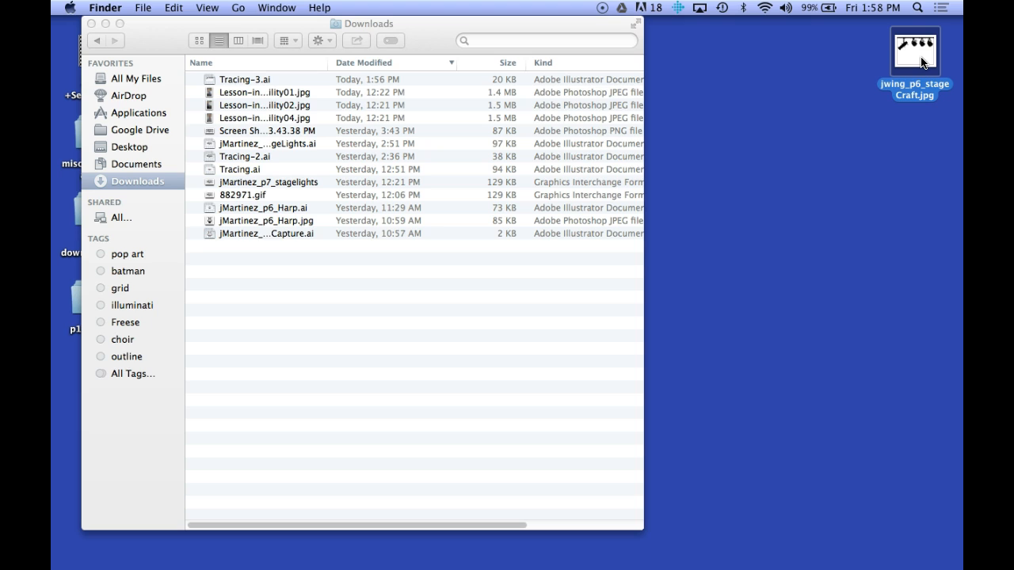
key("Return")
key("super+c")
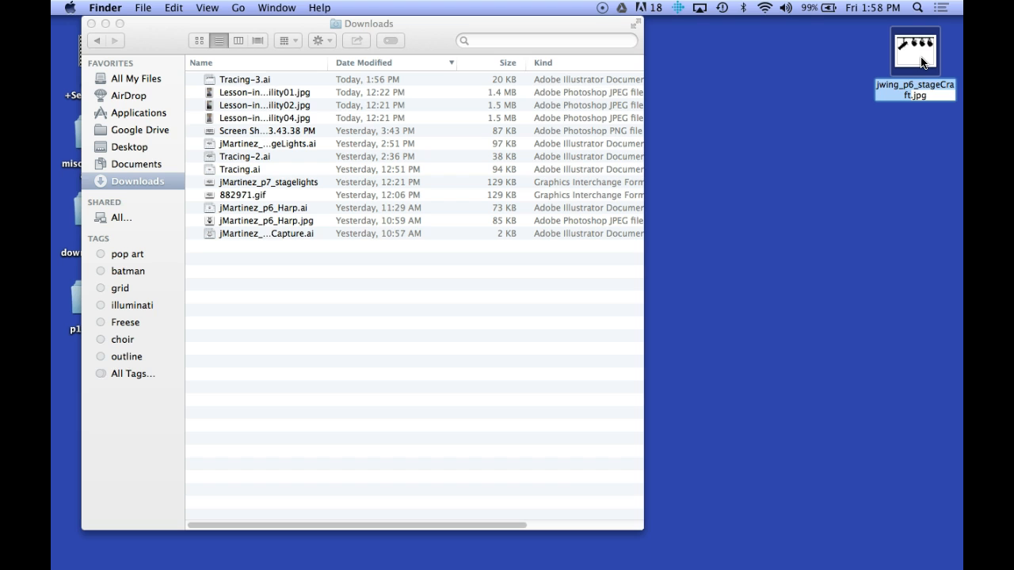
left_click(159, 24)
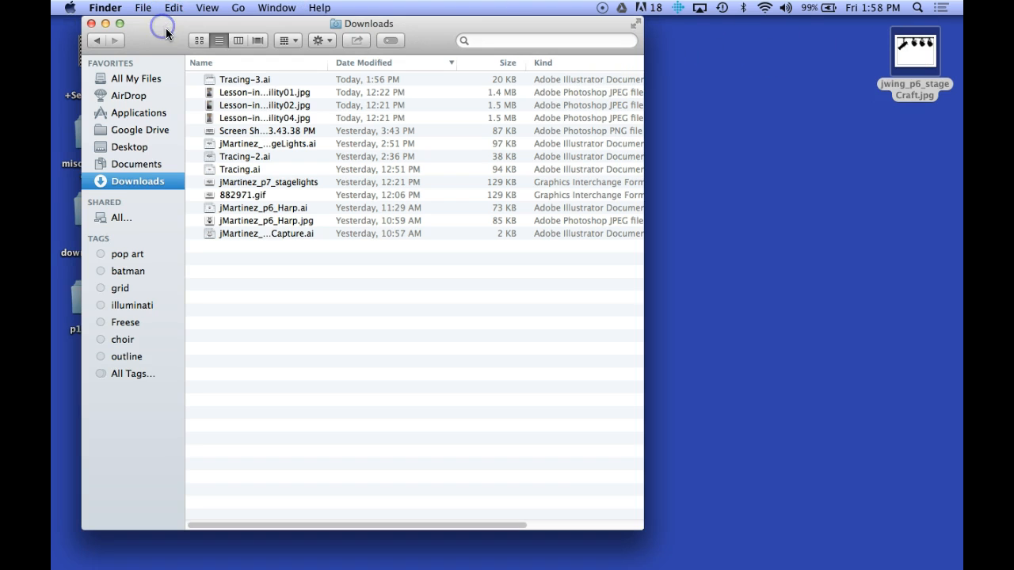
Step: Rename Tracing-3.ai with the copied stageCraft name, keeping the .ai extension, and move it to the desktop below the JPG
left_click(205, 80)
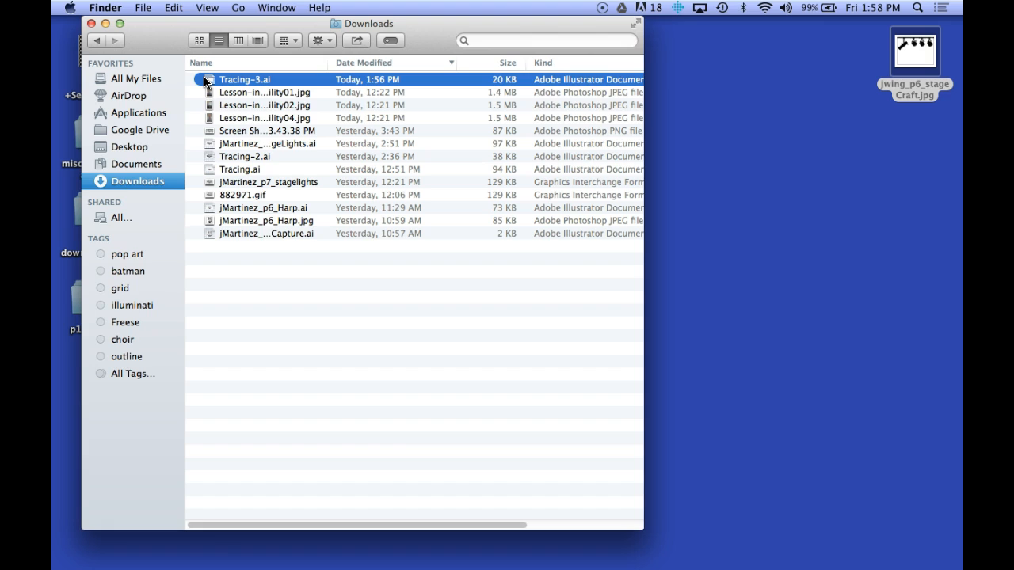
key("Return")
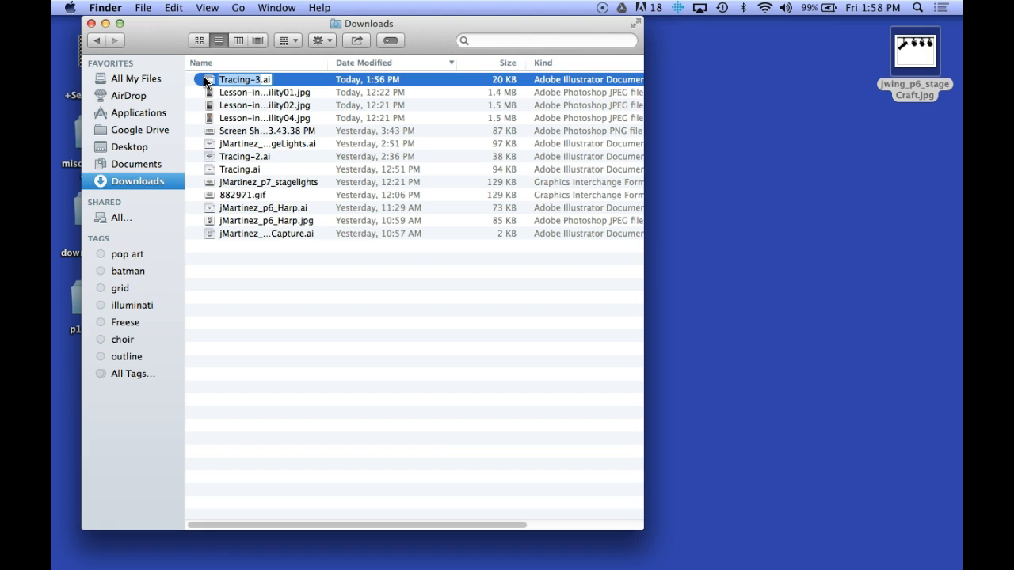
key("super+v")
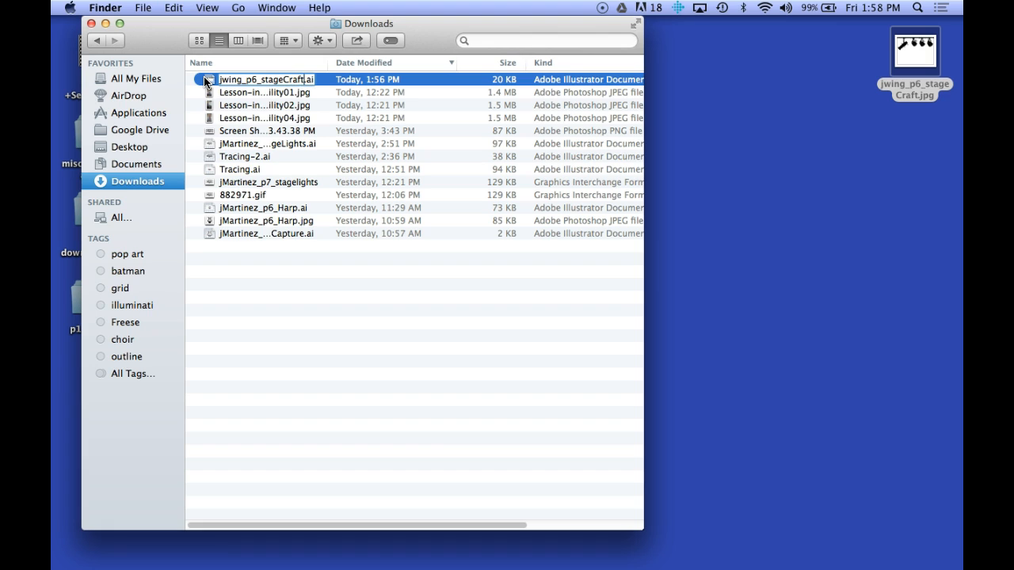
key("Return")
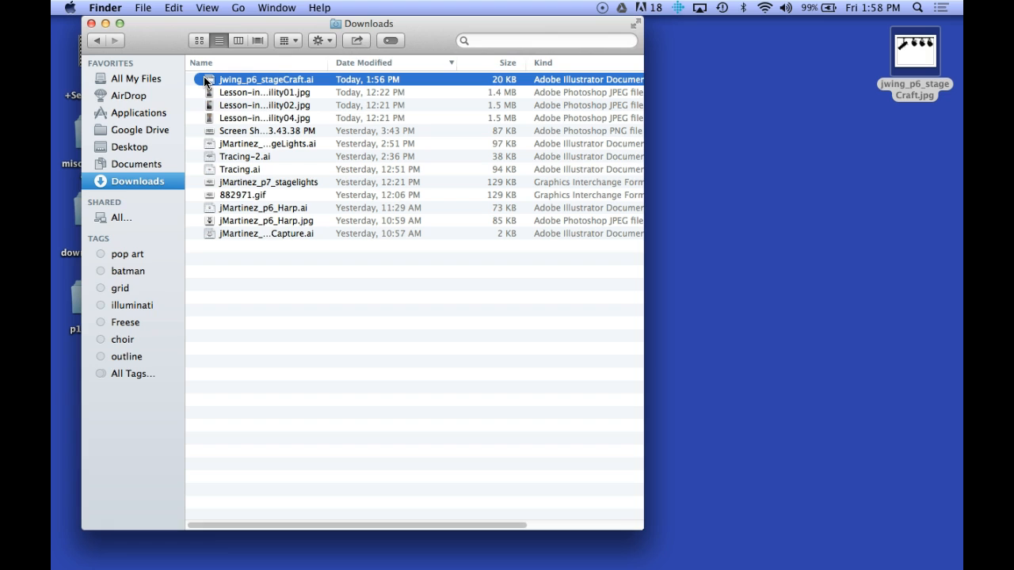
left_click(209, 76)
left_click_drag(209, 77, 916, 152)
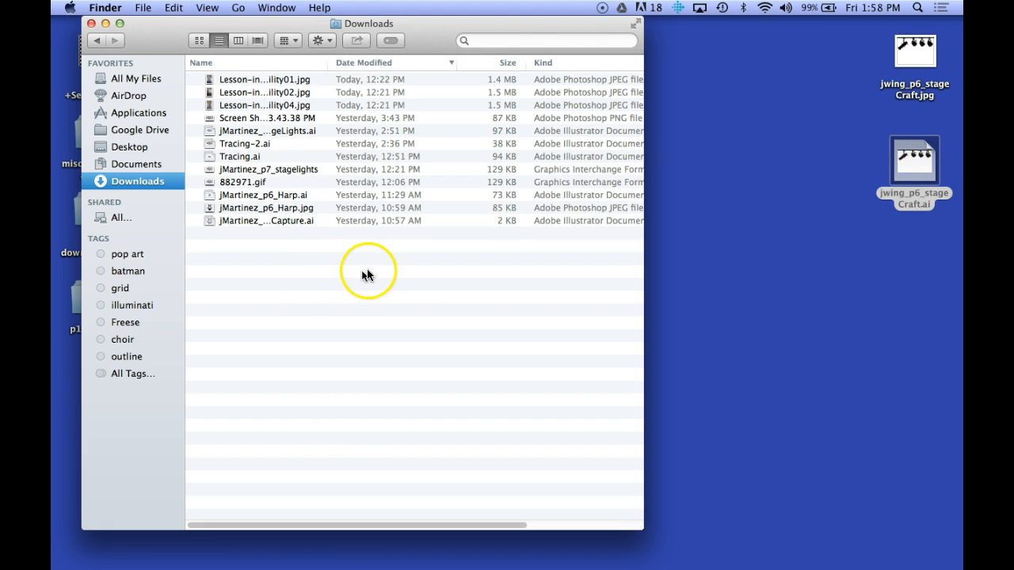
Step: Move all remaining files in the Downloads folder to the Trash, and open the Trash in an enlarged window
left_click_drag(389, 282, 211, 73)
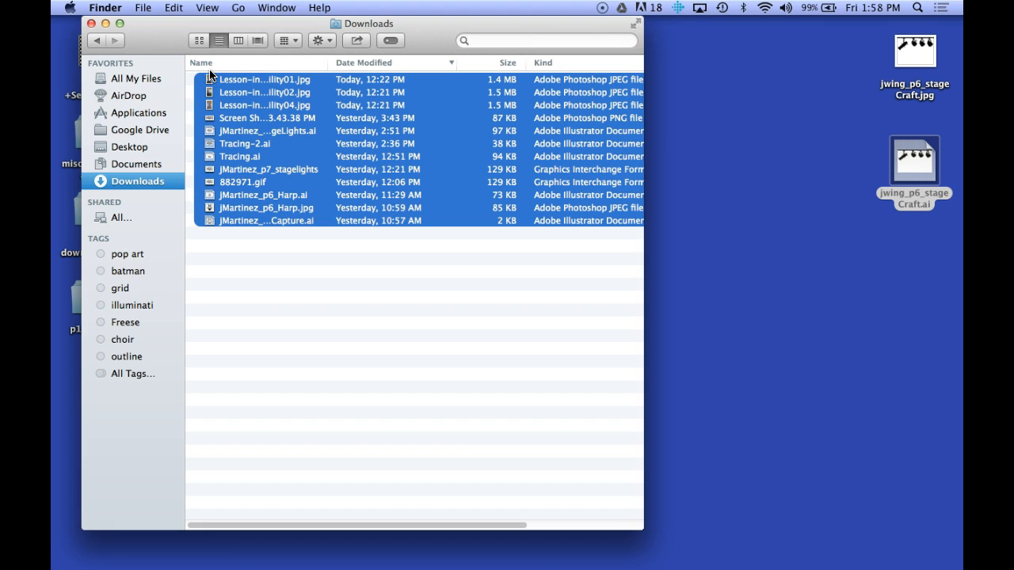
key("super+BackSpace")
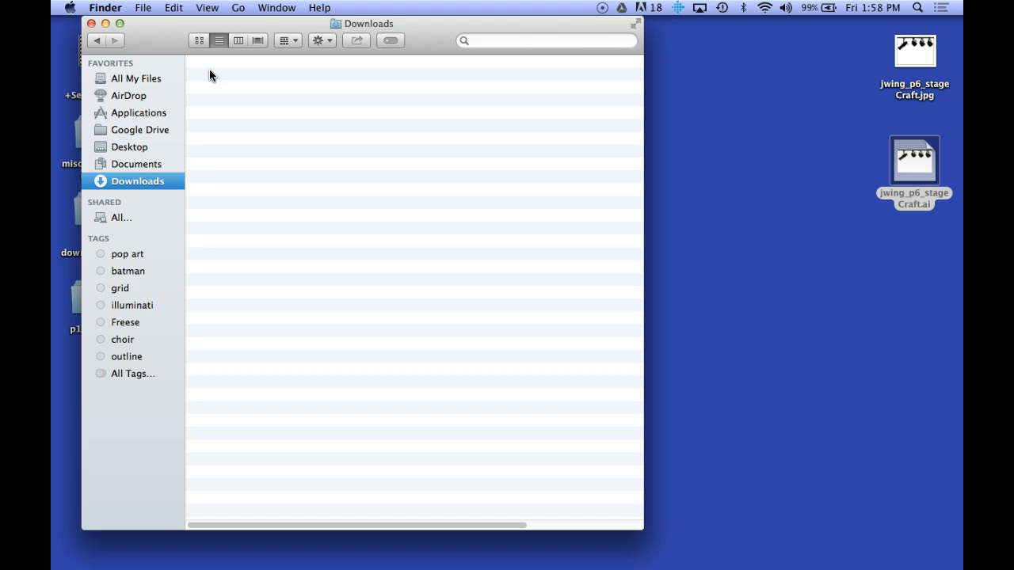
mouse_move(835, 564)
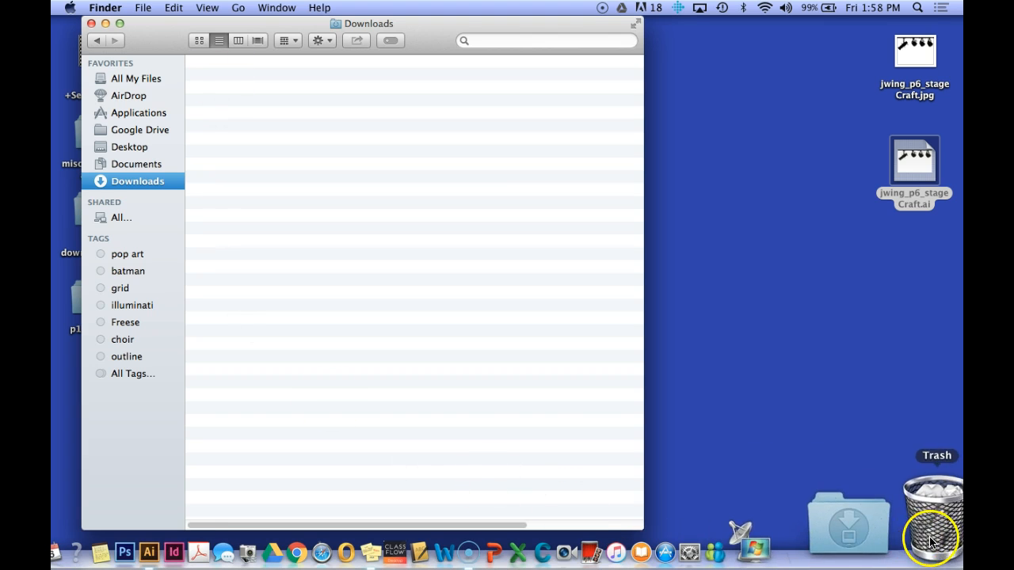
left_click(935, 528)
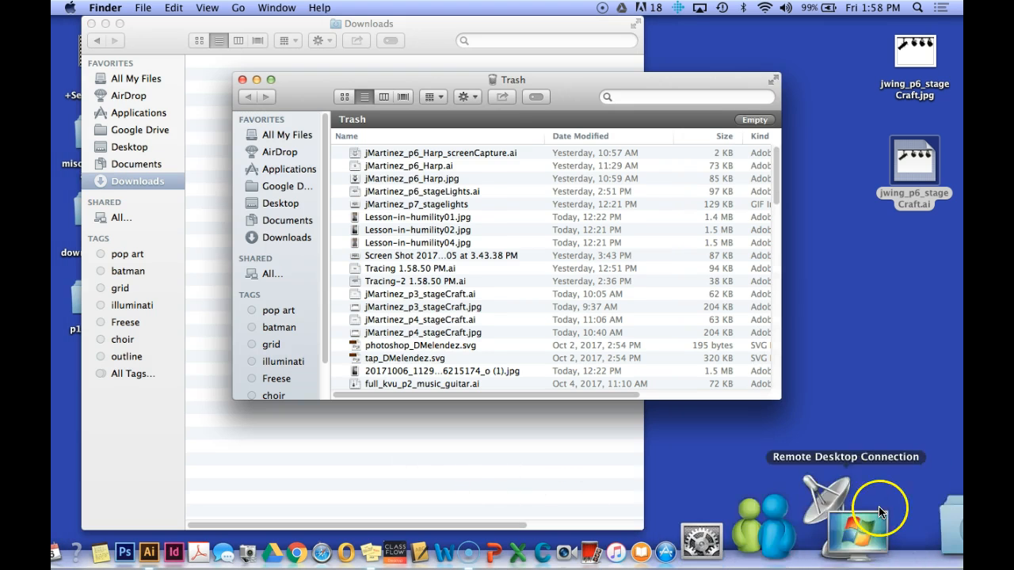
left_click_drag(780, 399, 783, 522)
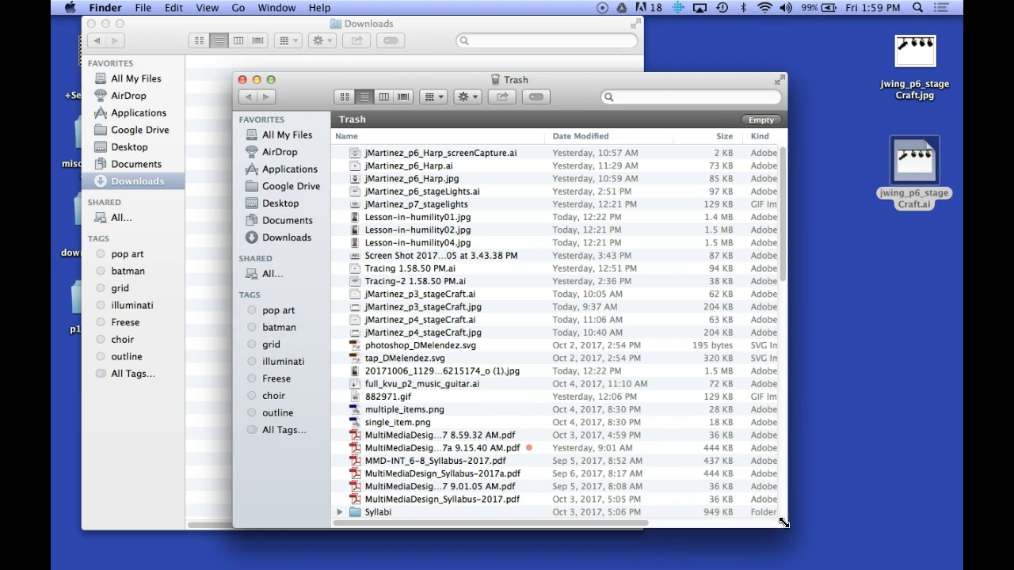
Step: Empty the Trash and close the Downloads window
left_click(106, 8)
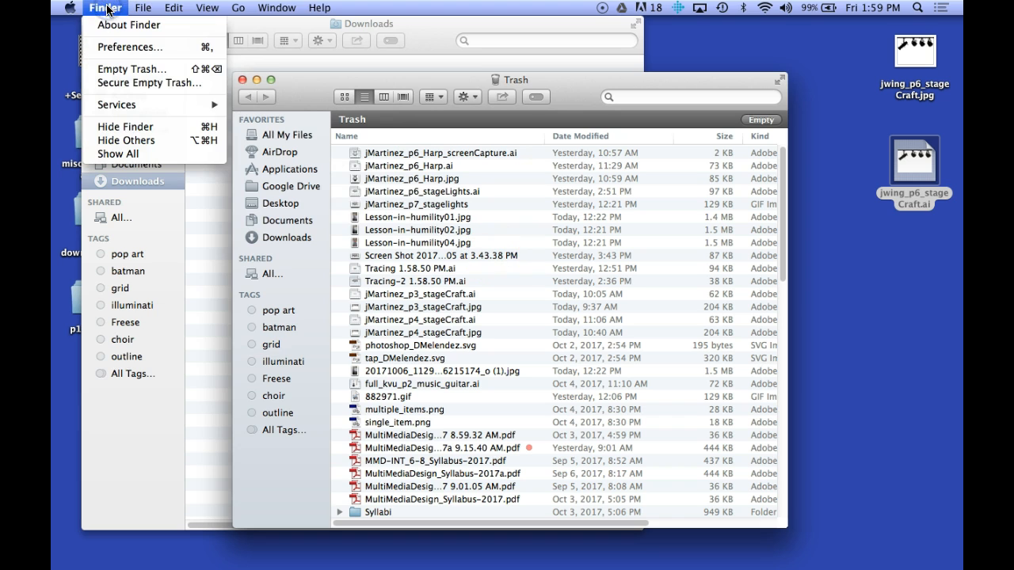
left_click(123, 70)
left_click(631, 217)
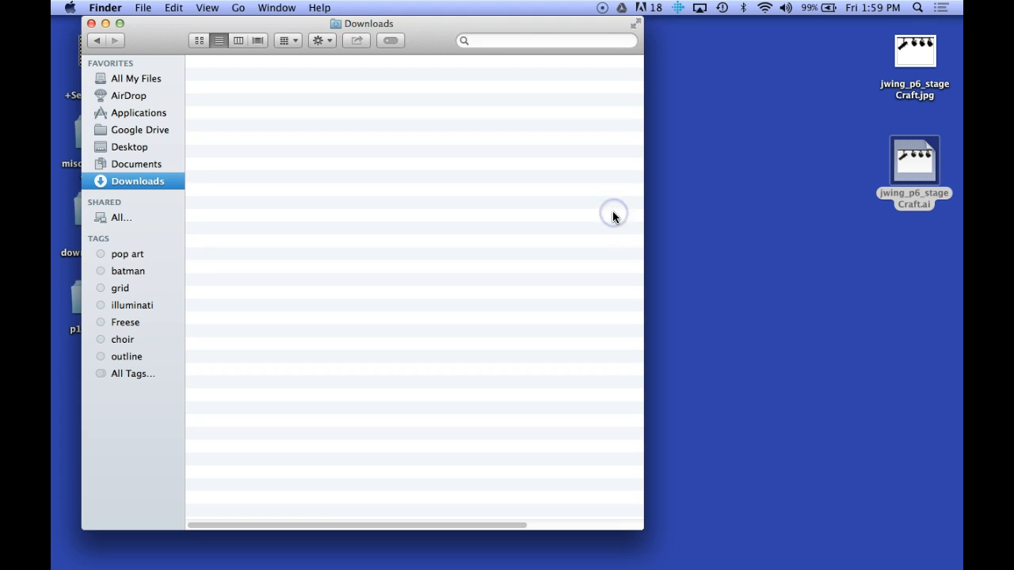
left_click(91, 24)
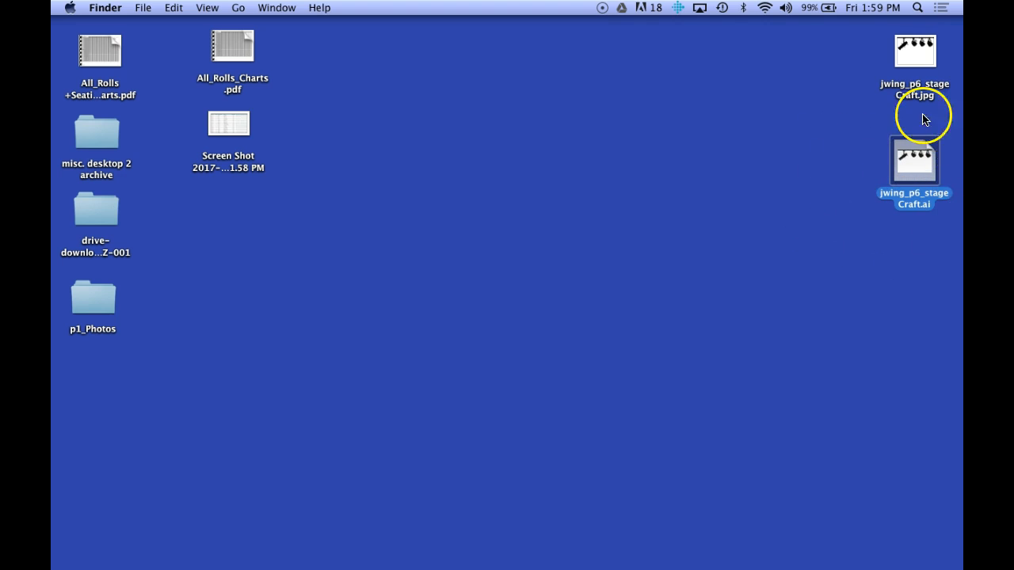
Step: Open the p6 stageCraft AI file from the desktop in Illustrator and show the whole artwork at 25% zoom
double_click(920, 166)
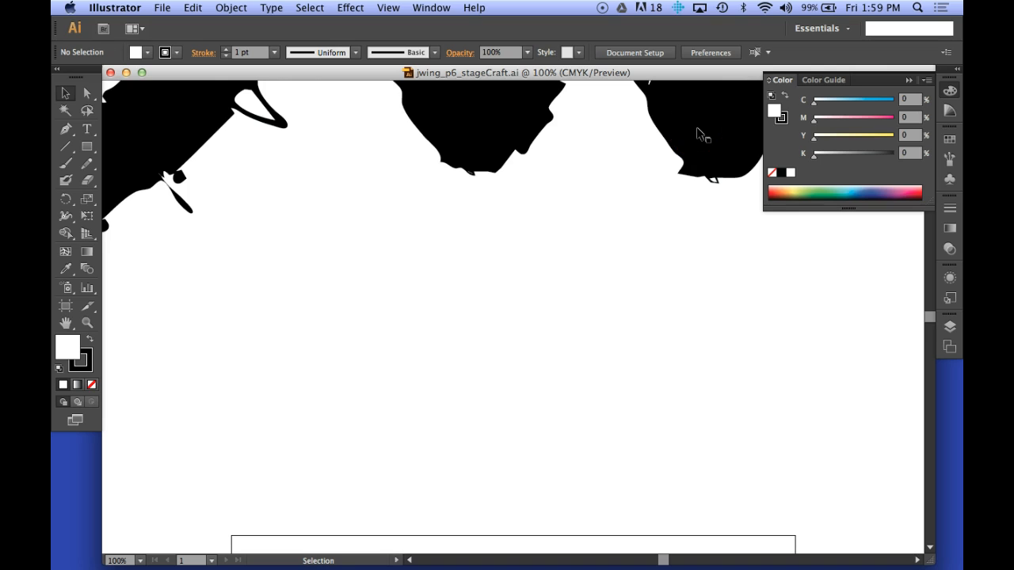
key("super+minus")
key("super+minus")
key("super+minus")
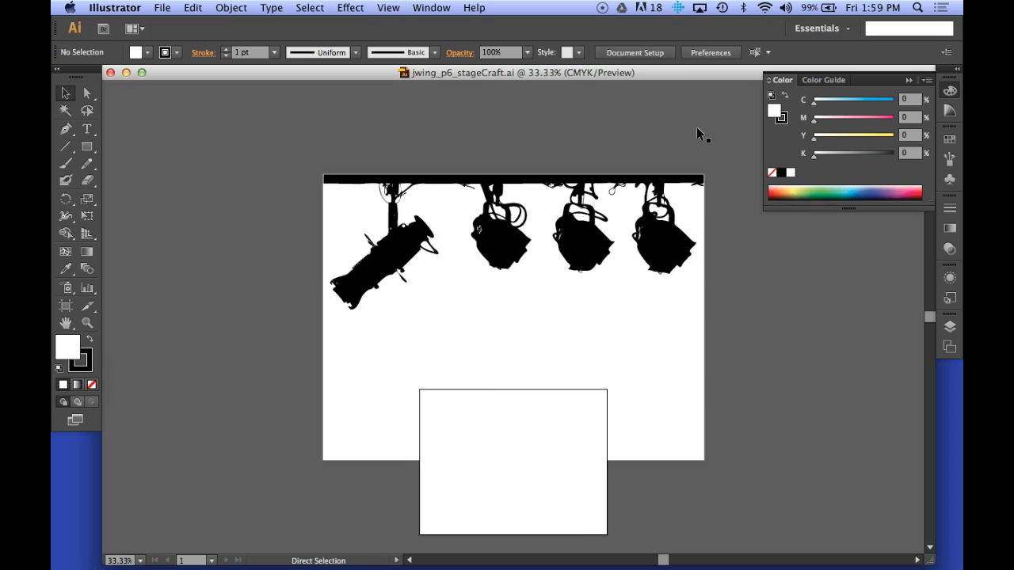
key("super+minus")
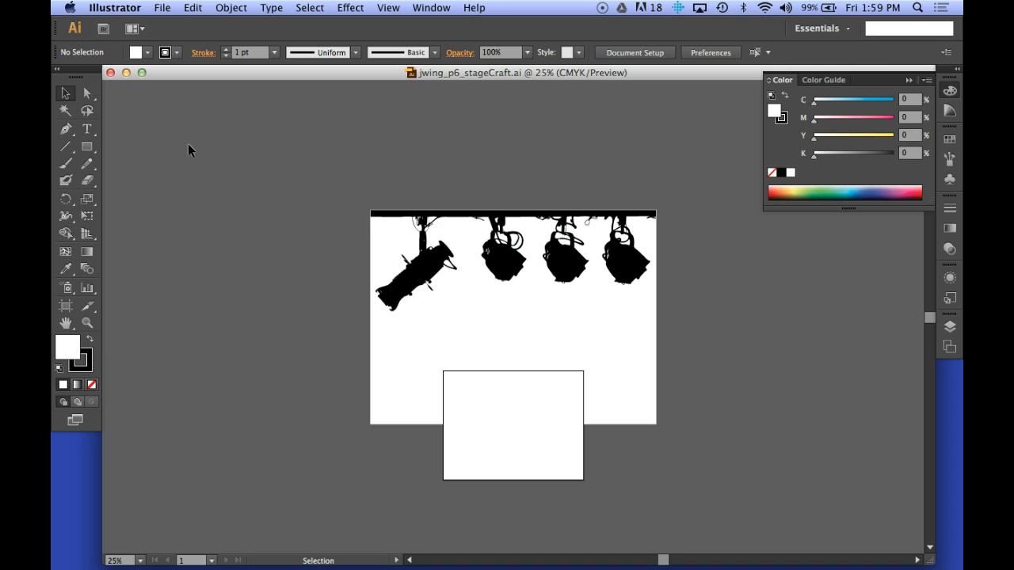
left_click(67, 111)
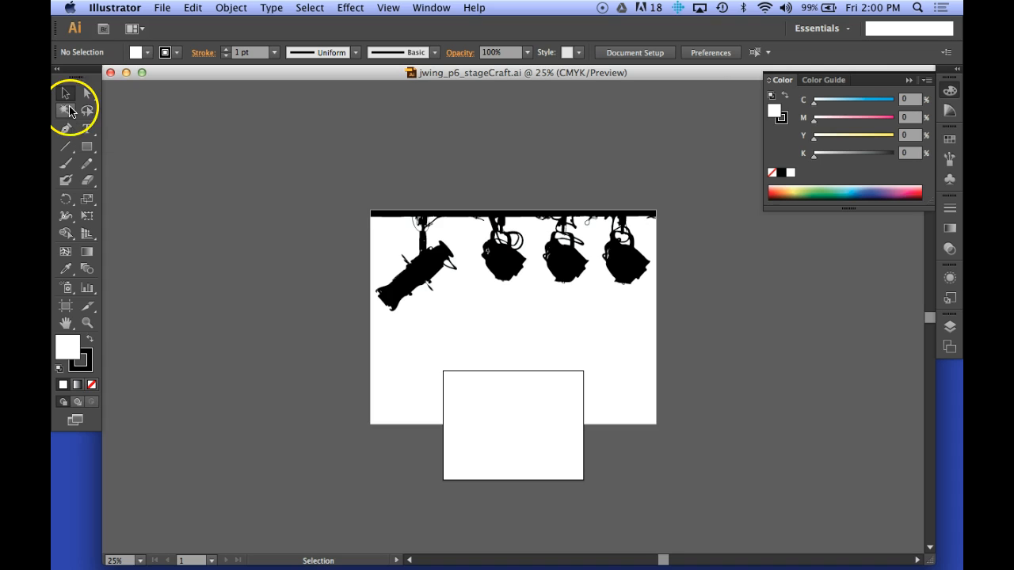
left_click(66, 94)
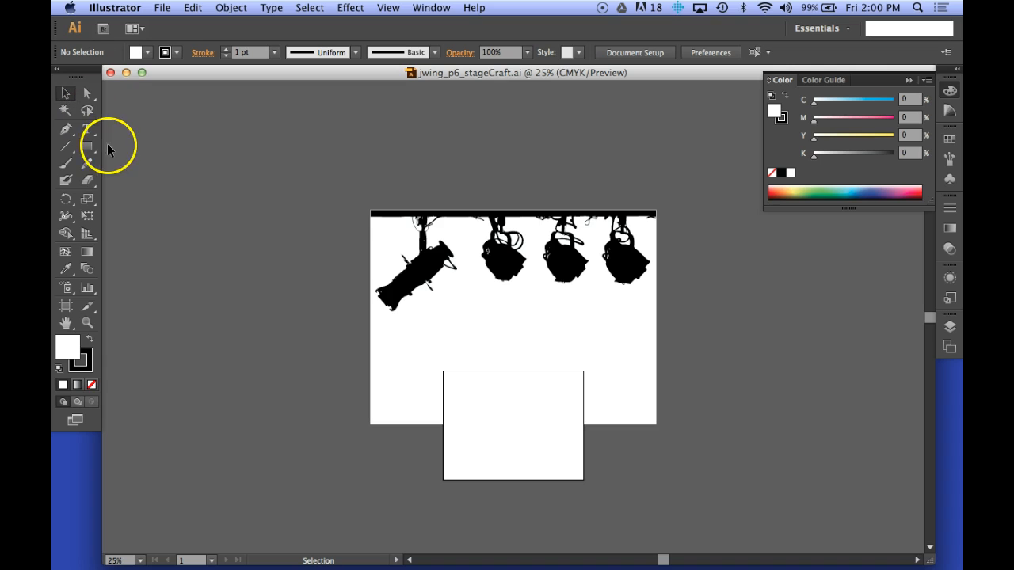
left_click(87, 200)
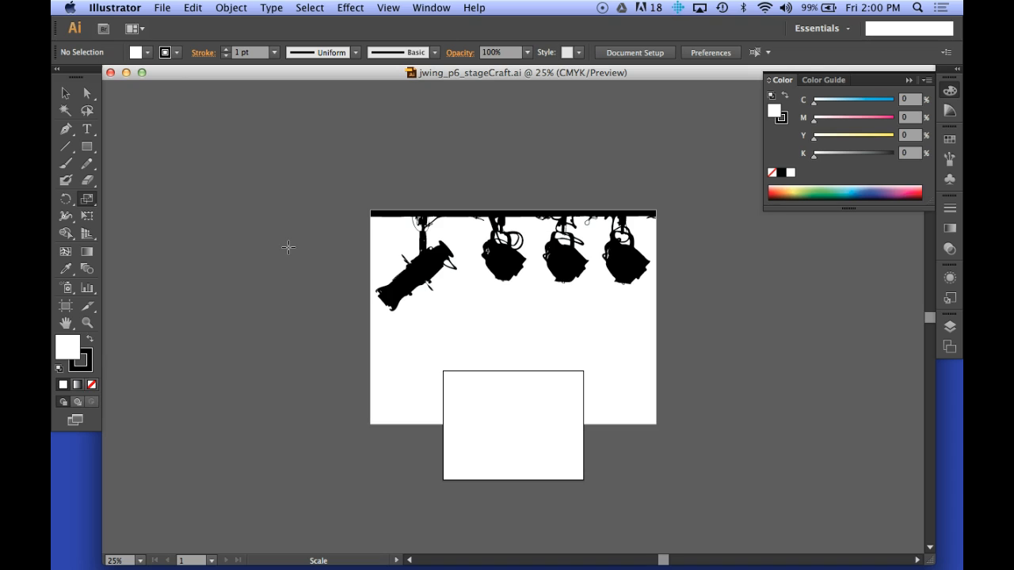
left_click(86, 198)
left_click(90, 200)
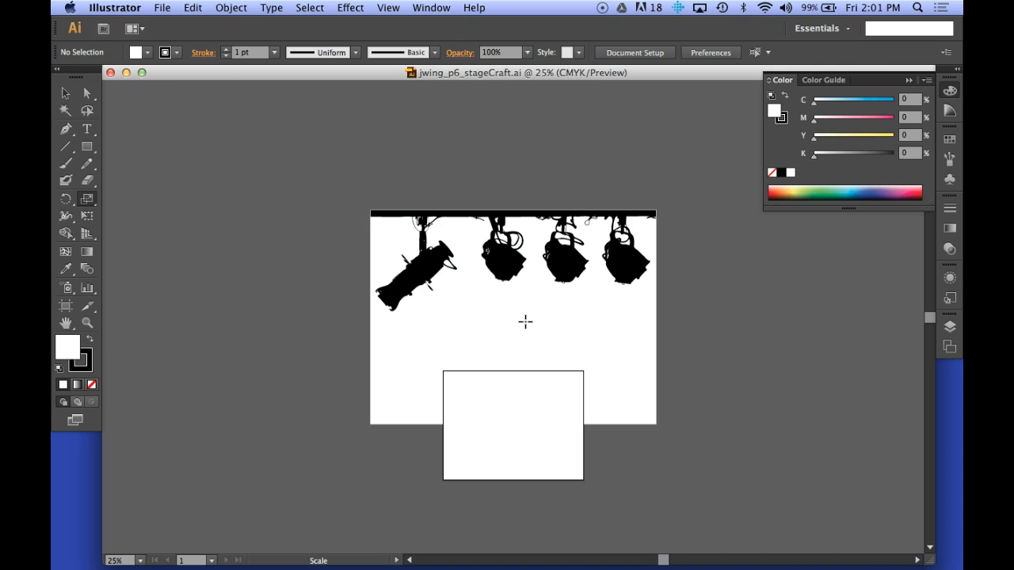
key("v")
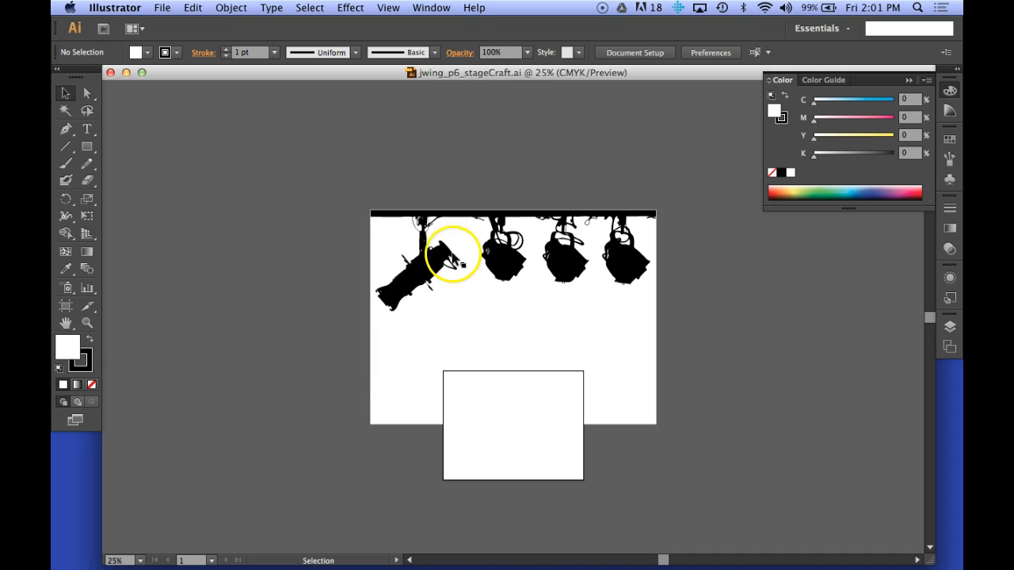
Step: Delete the white background shape behind the row of stage lights
left_click(539, 315)
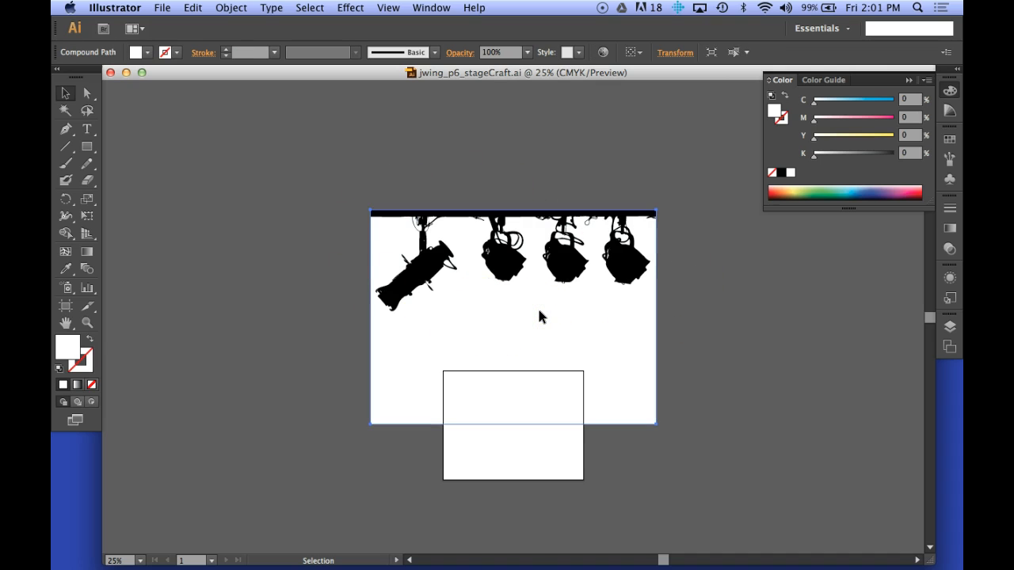
key("Delete")
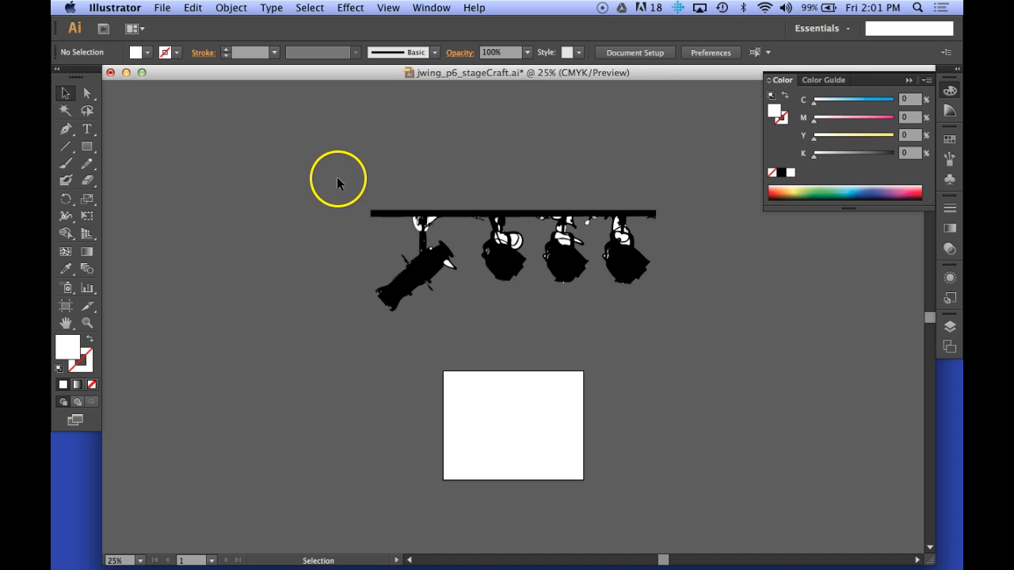
key("z")
left_click_drag(328, 171, 713, 354)
key("v")
key("Tab")
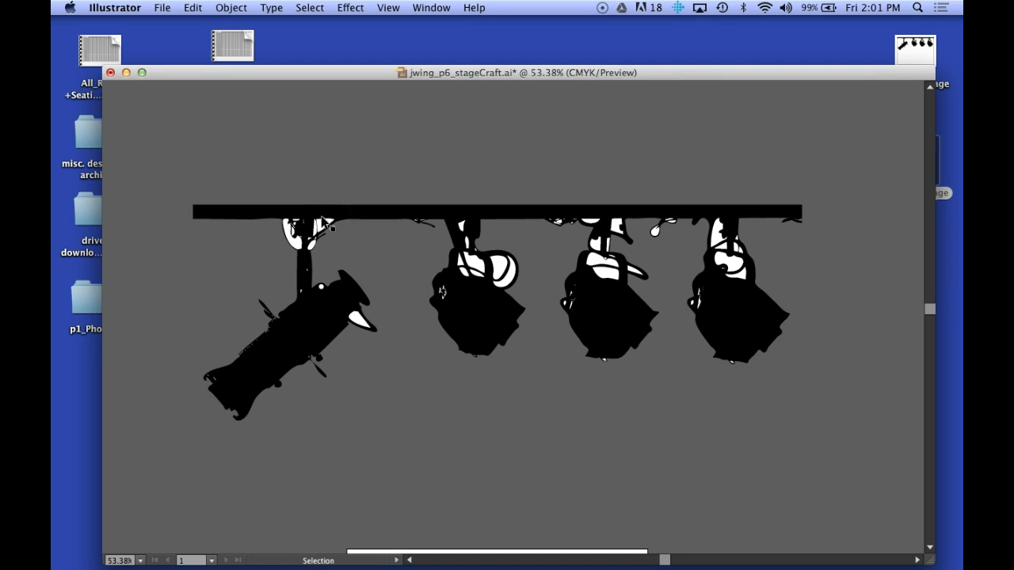
Step: Try moving the white inner shapes below the lights, and undo the move
left_click(502, 266)
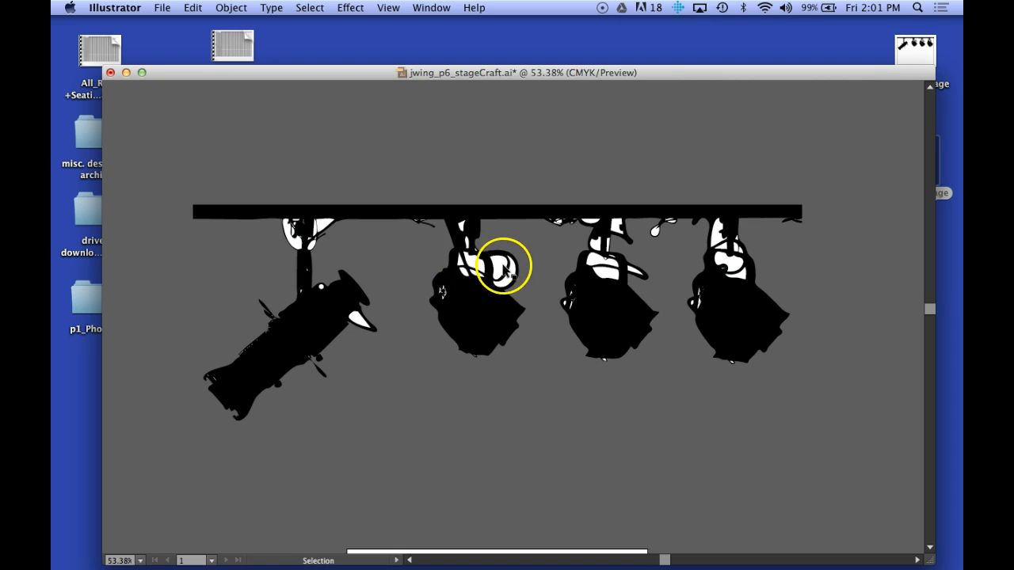
left_click_drag(501, 266, 564, 458)
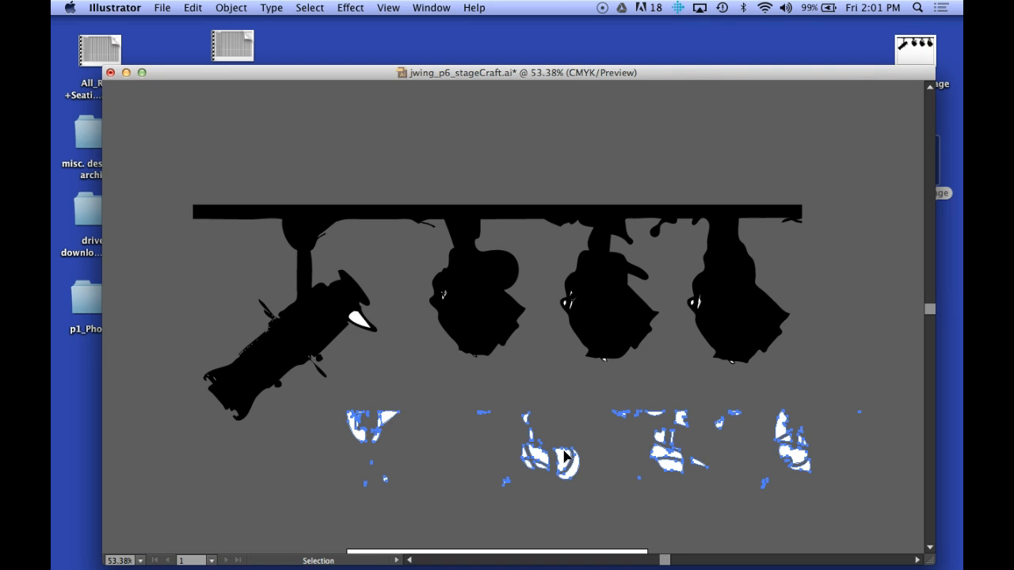
key("super+z")
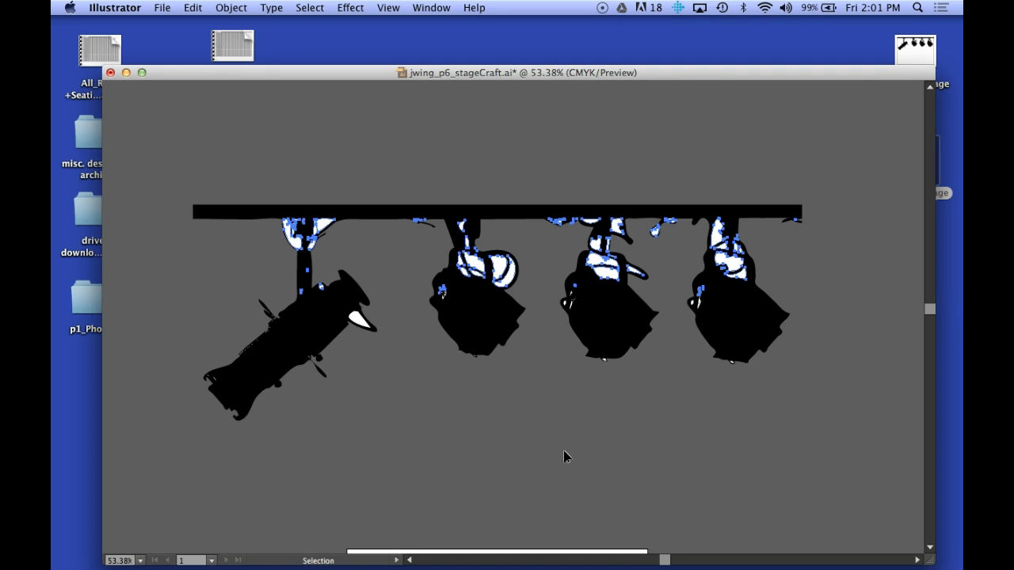
key("Tab")
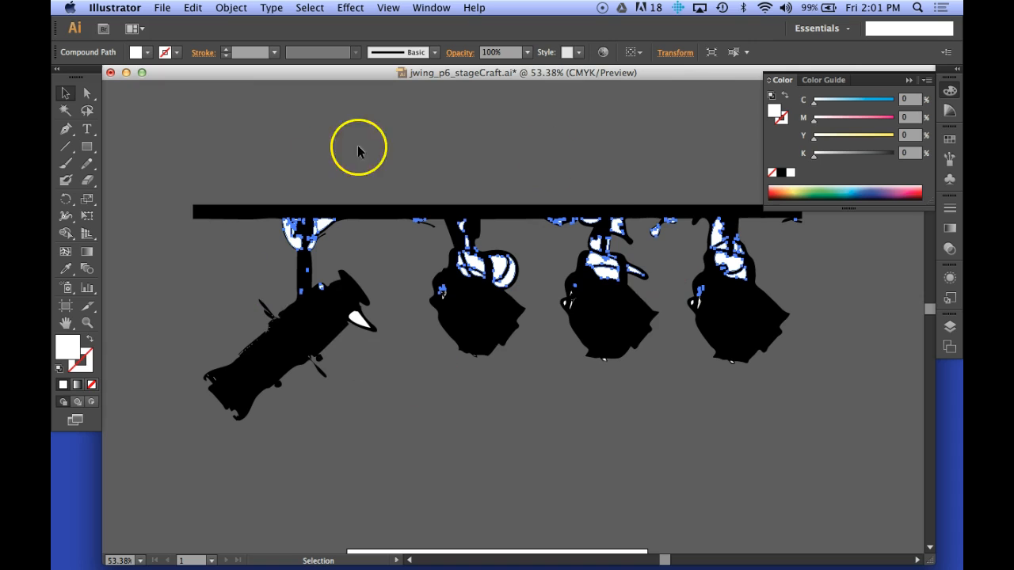
Step: Select all the artwork and apply the Pathfinder Exclude shape mode to cut the white shapes out of the lights
key("a")
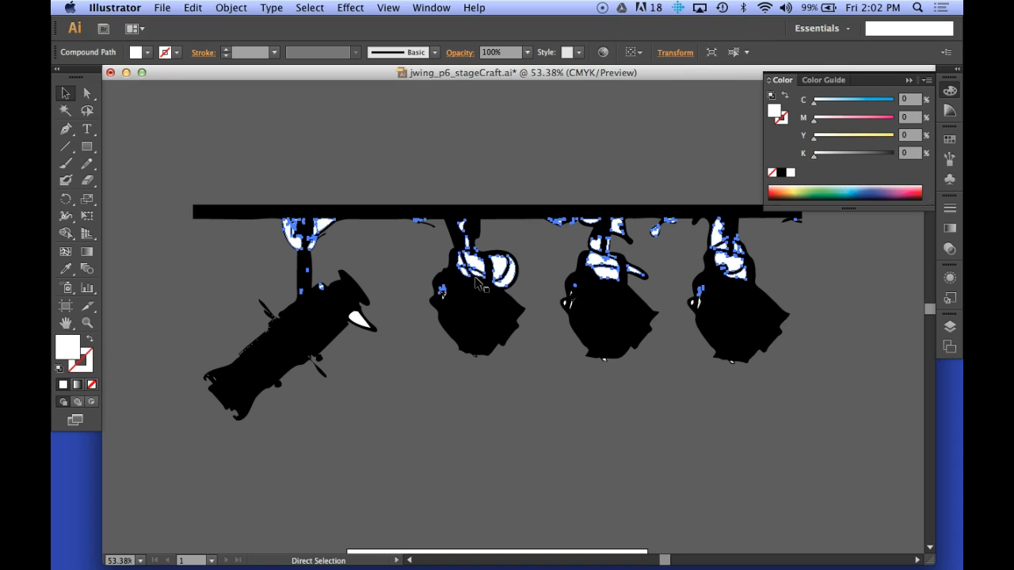
key("super+a")
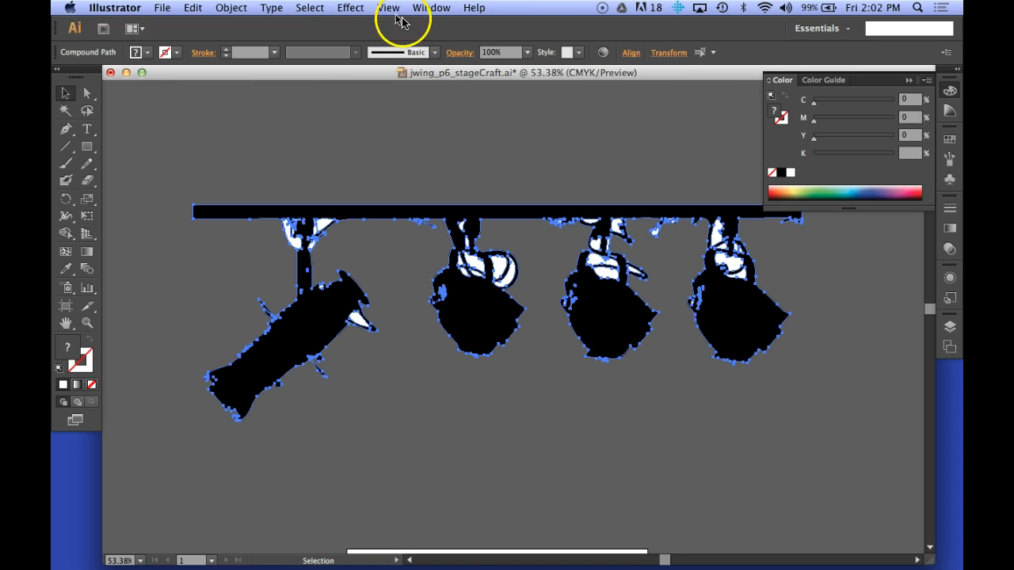
left_click(425, 8)
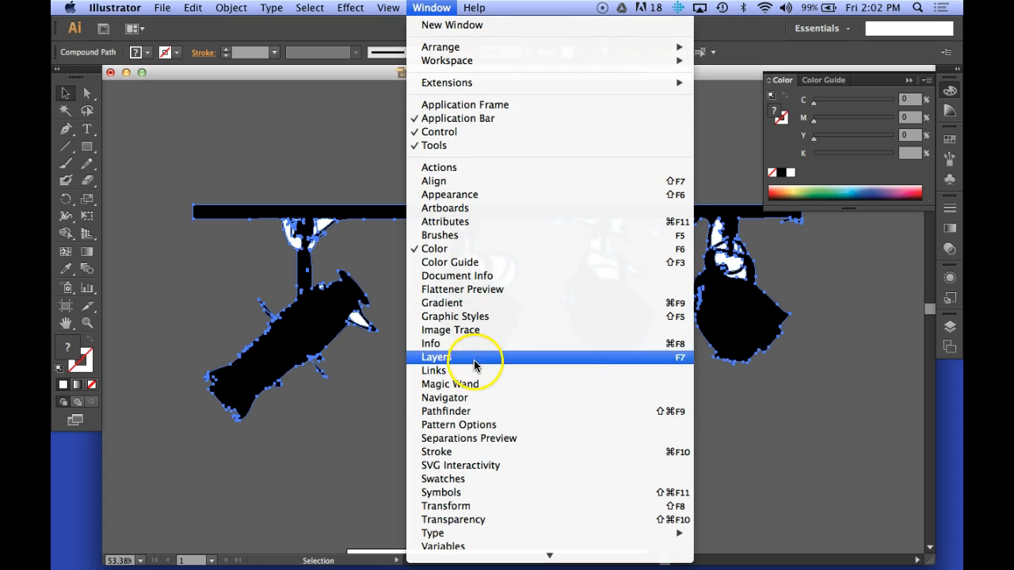
left_click(477, 412)
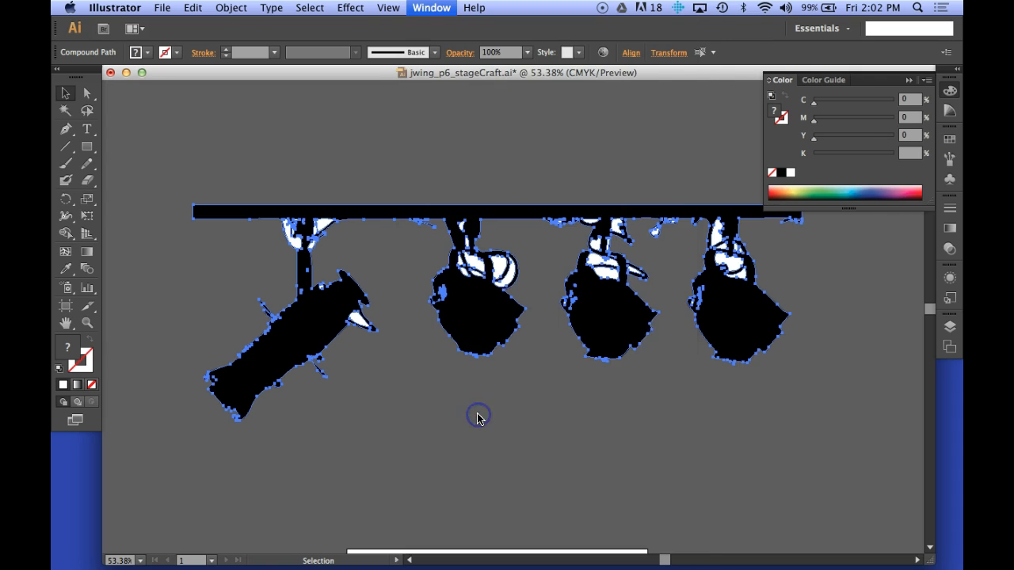
left_click_drag(668, 327, 566, 96)
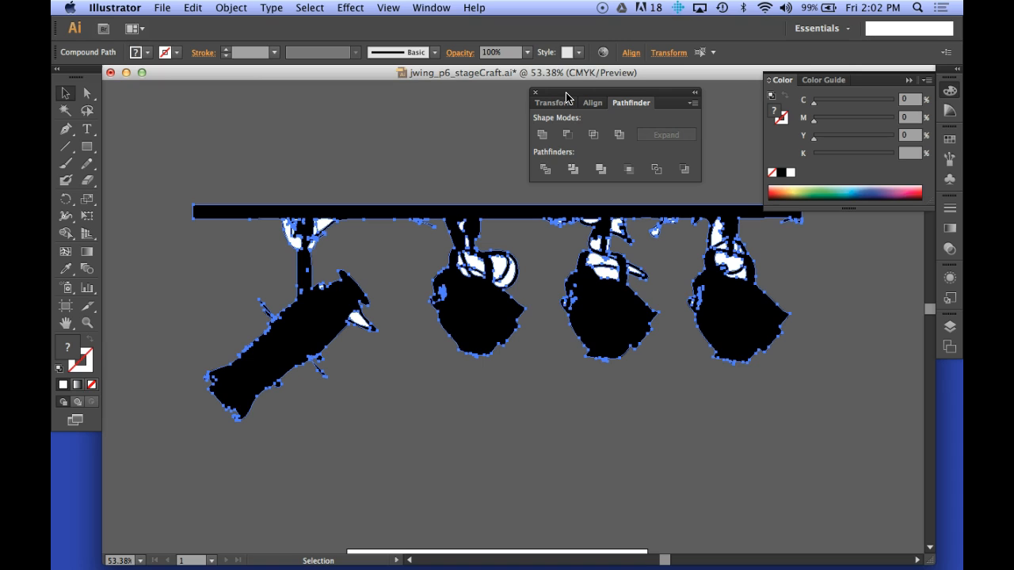
left_click_drag(565, 96, 687, 386)
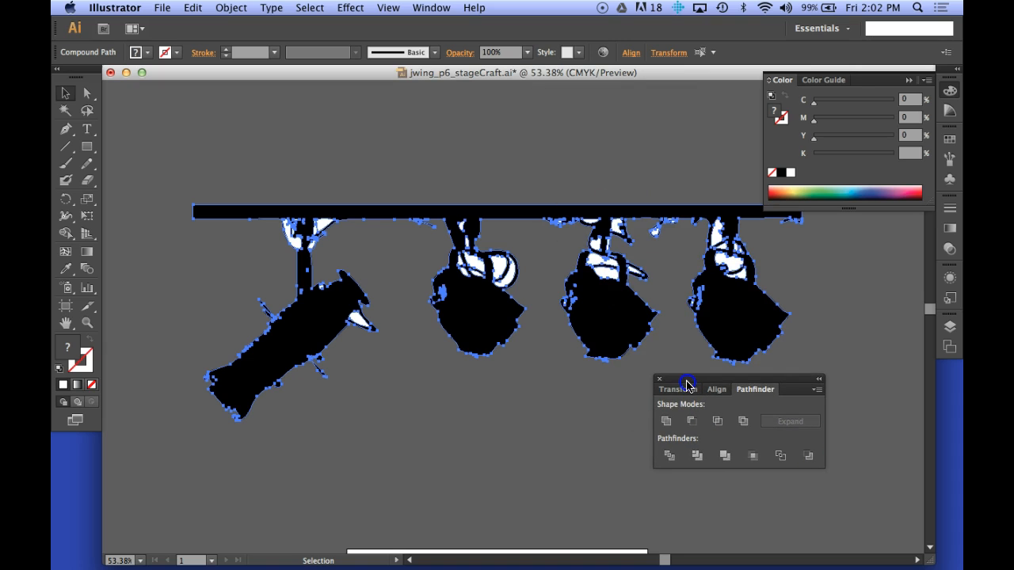
left_click(743, 421)
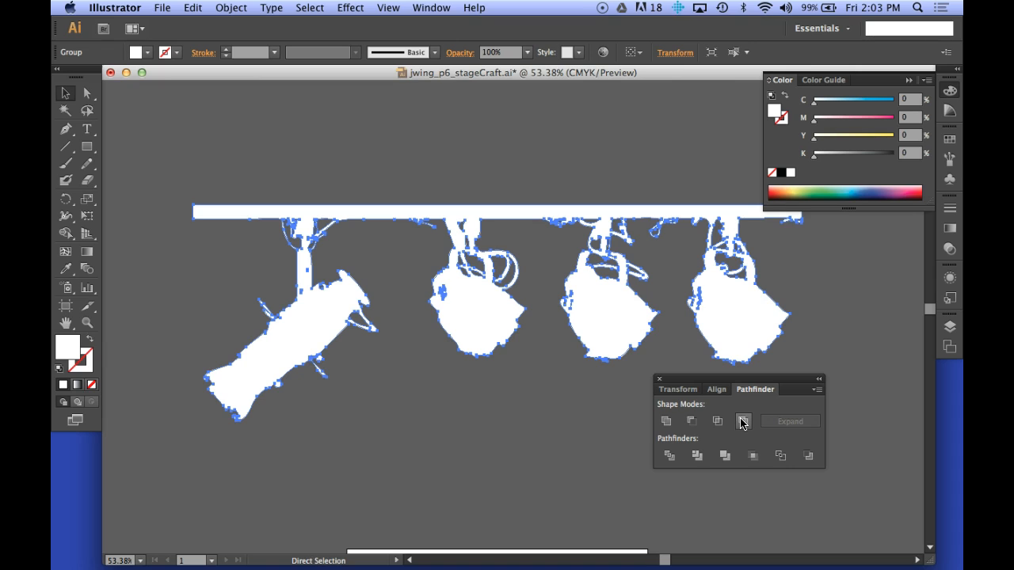
Step: Bring the whole lights artwork and the artboard into view together at 25% zoom
key("space")
left_click_drag(494, 418, 491, 258)
left_click(473, 154)
mouse_move(475, 153)
left_mouse_down()
mouse_move(430, 477)
mouse_move(444, 448)
mouse_move(464, 264)
left_mouse_up()
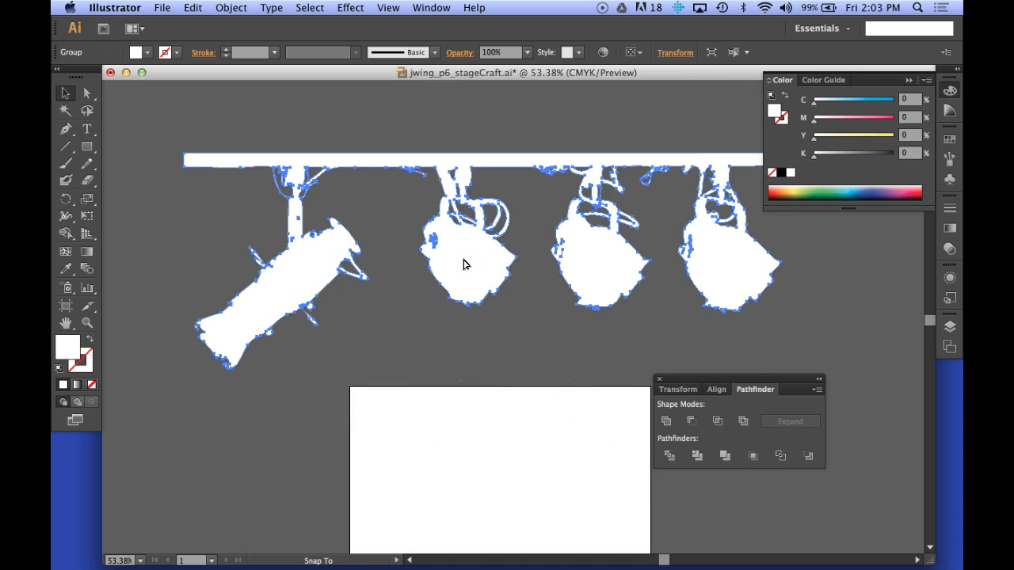
key("super+minus")
key("super+minus")
key("super+minus")
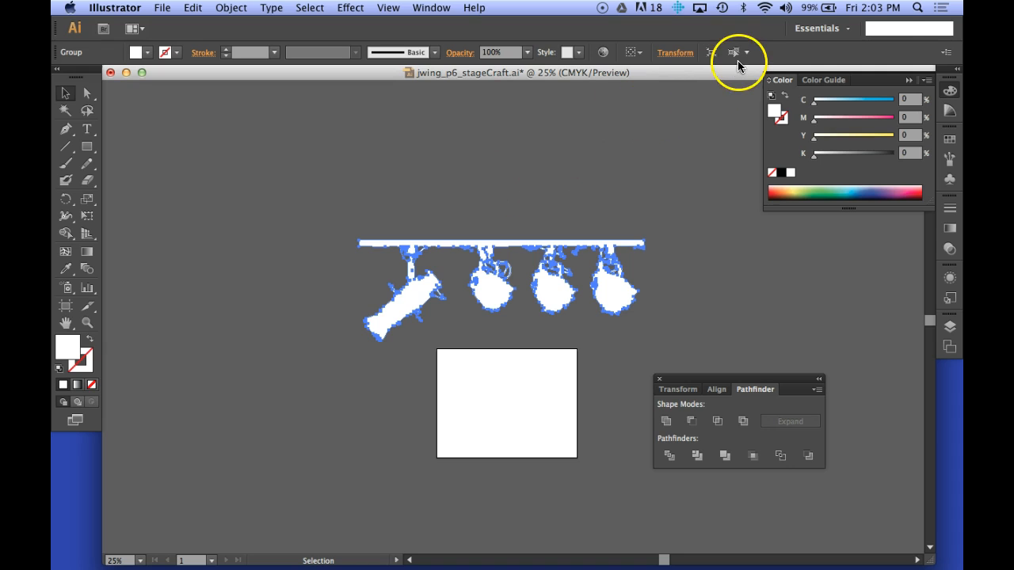
Step: Collapse and reopen the colour controls, and hide and restore the CMYK sliders
left_click(908, 80)
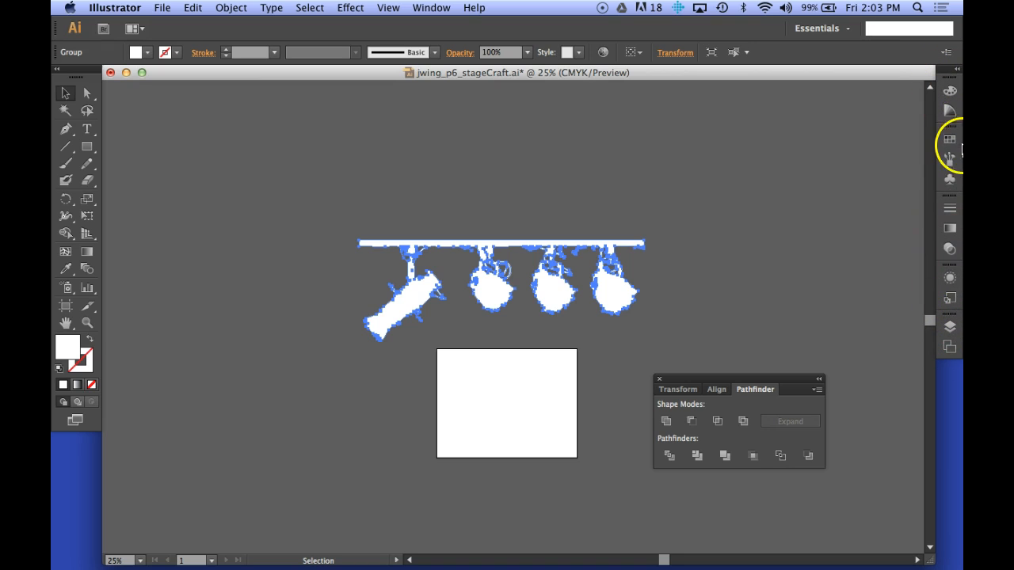
left_click(950, 92)
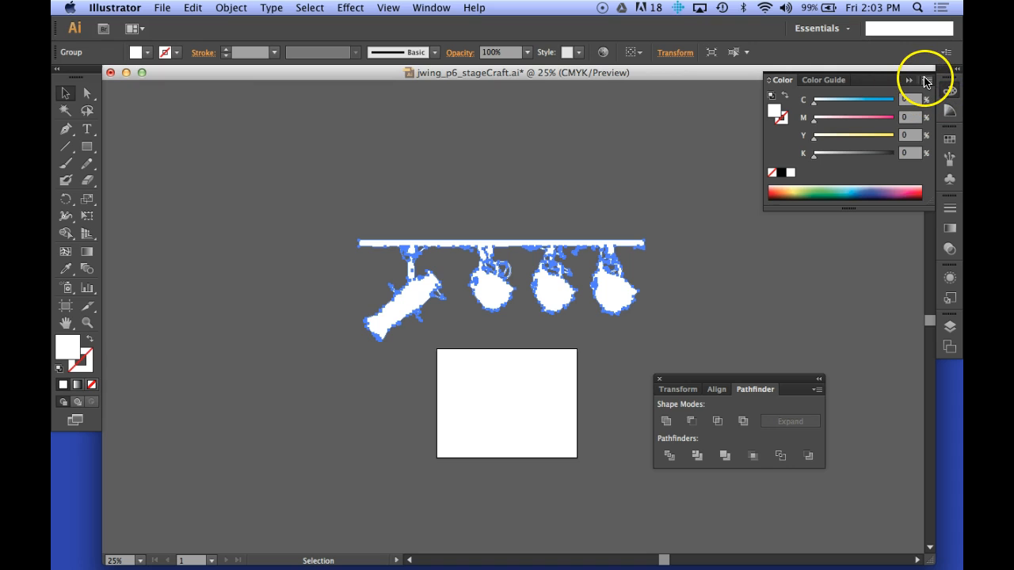
left_click(925, 82)
left_click(912, 90)
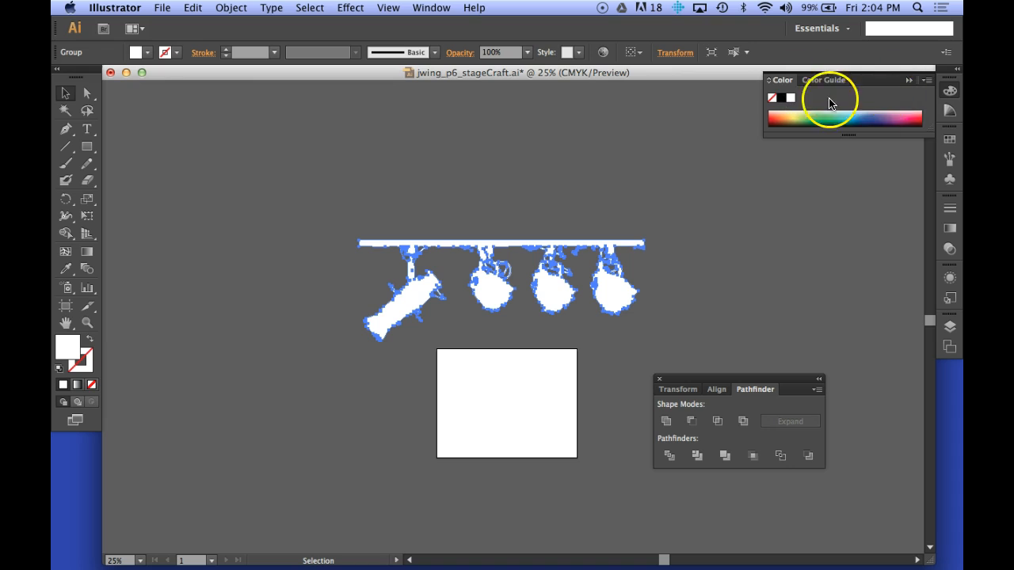
left_click(926, 81)
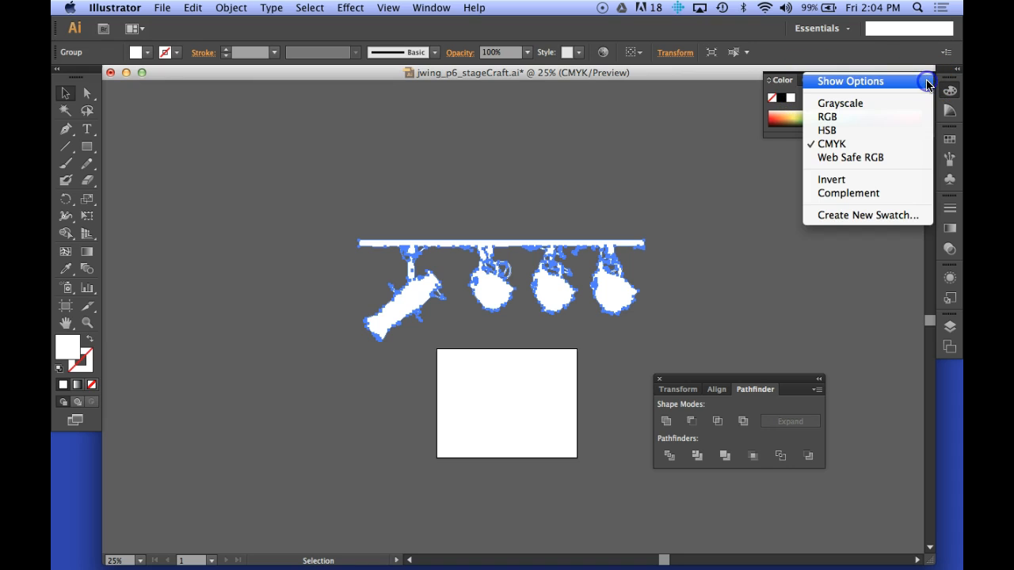
left_click(851, 80)
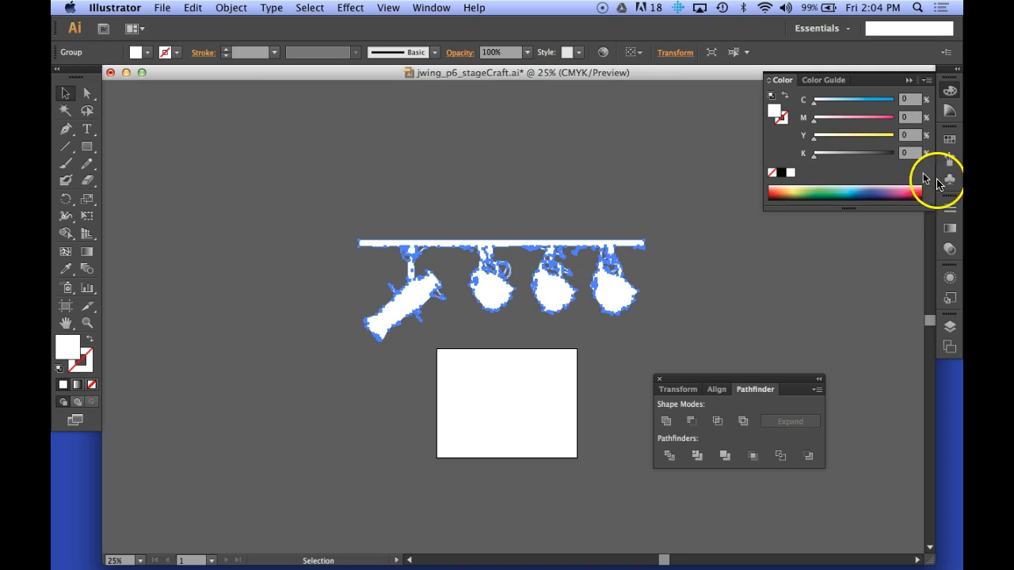
Step: Try pink, black, no and white fills on the lights group, and a black stroke that is reset to none
mouse_move(908, 194)
left_mouse_down()
mouse_move(792, 192)
mouse_move(905, 190)
left_mouse_up()
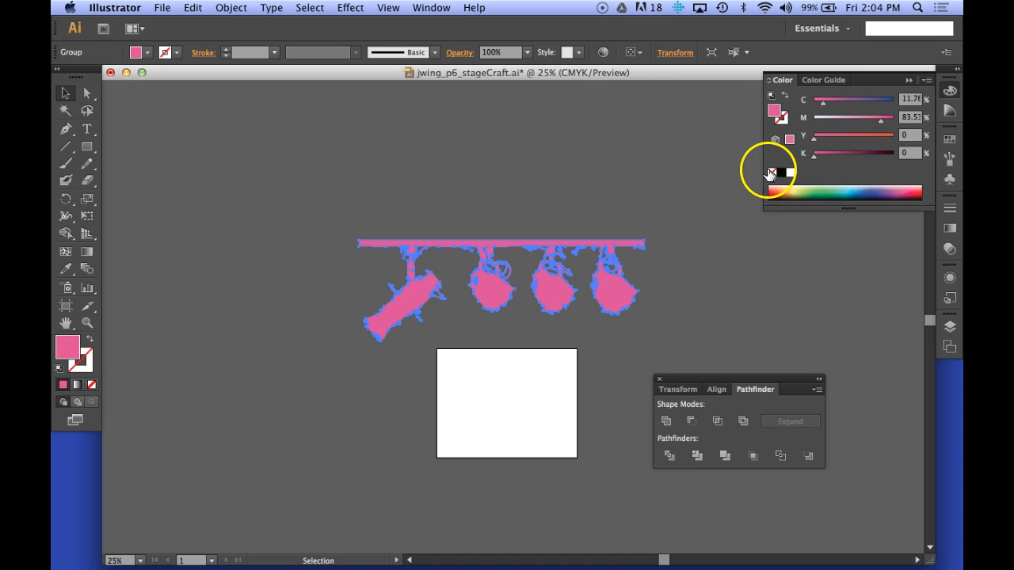
left_click(781, 172)
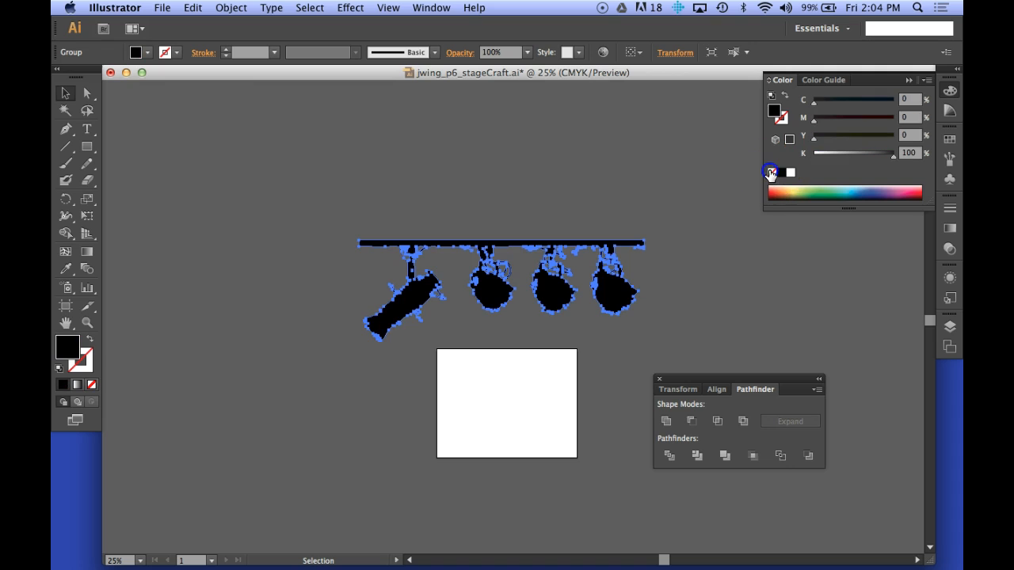
left_click(770, 172)
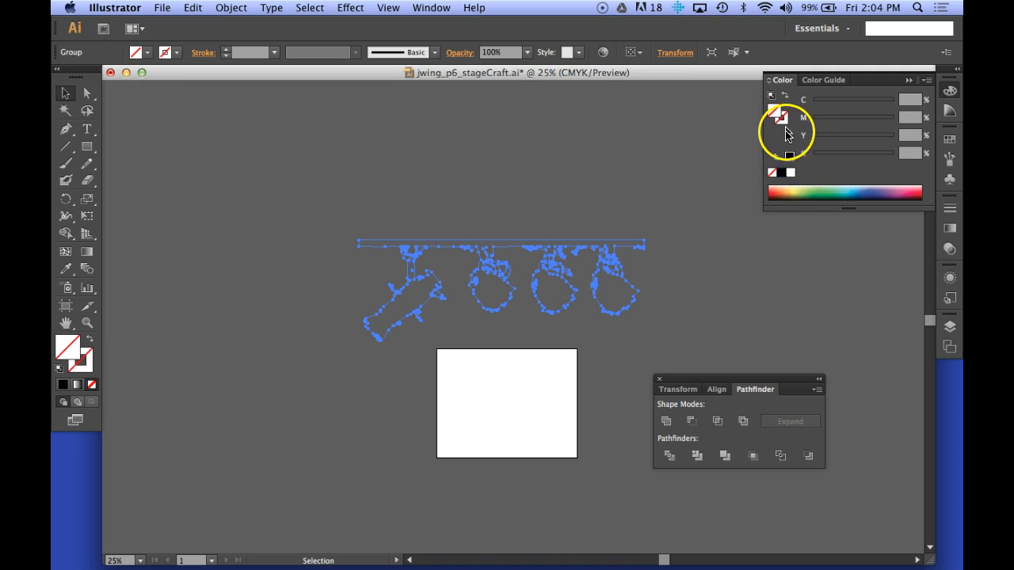
left_click(789, 173)
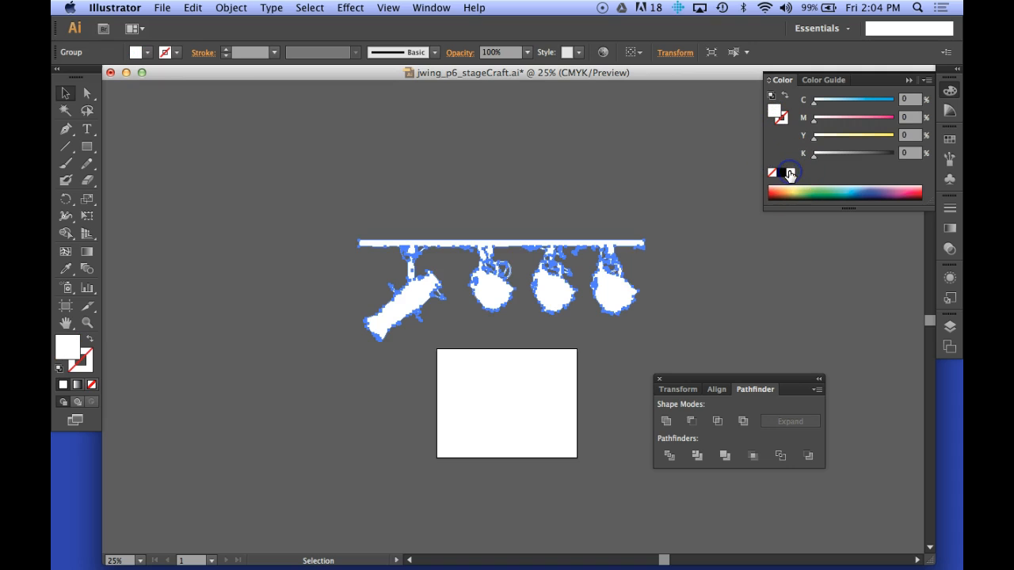
left_click(782, 119)
left_click(782, 173)
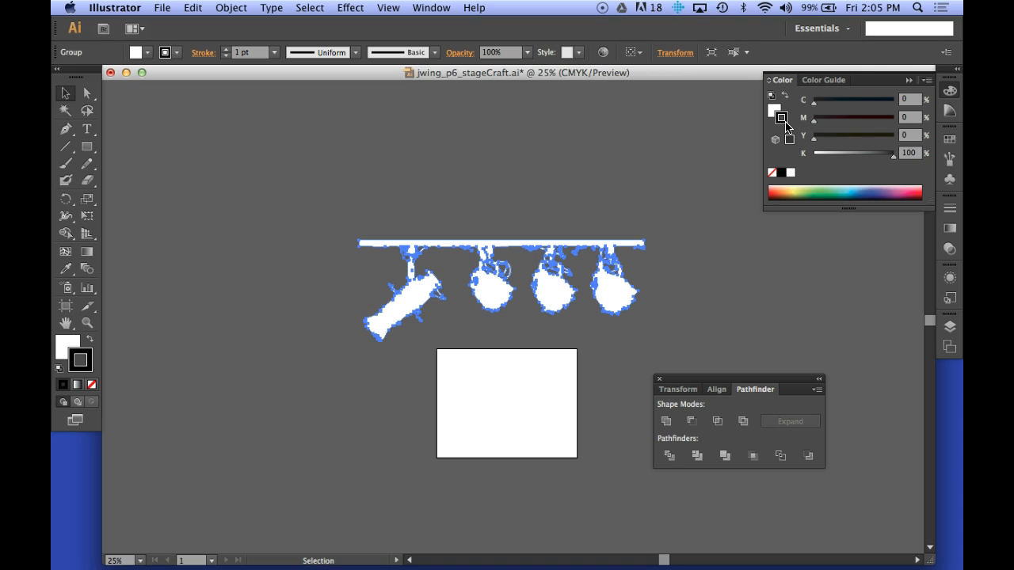
left_click(772, 172)
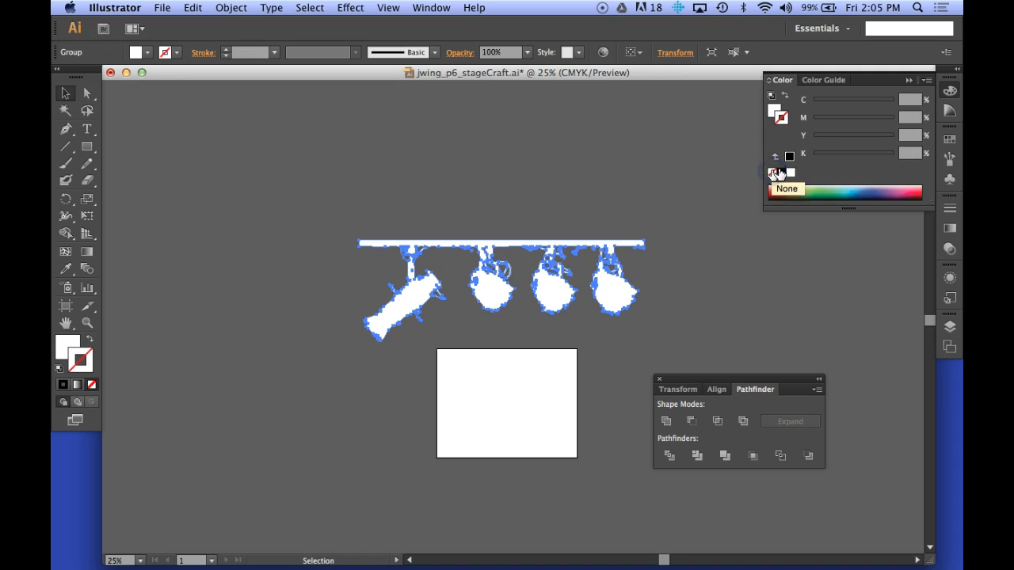
Step: Fill the lights group with black and activate the Scale tool
left_click(772, 110)
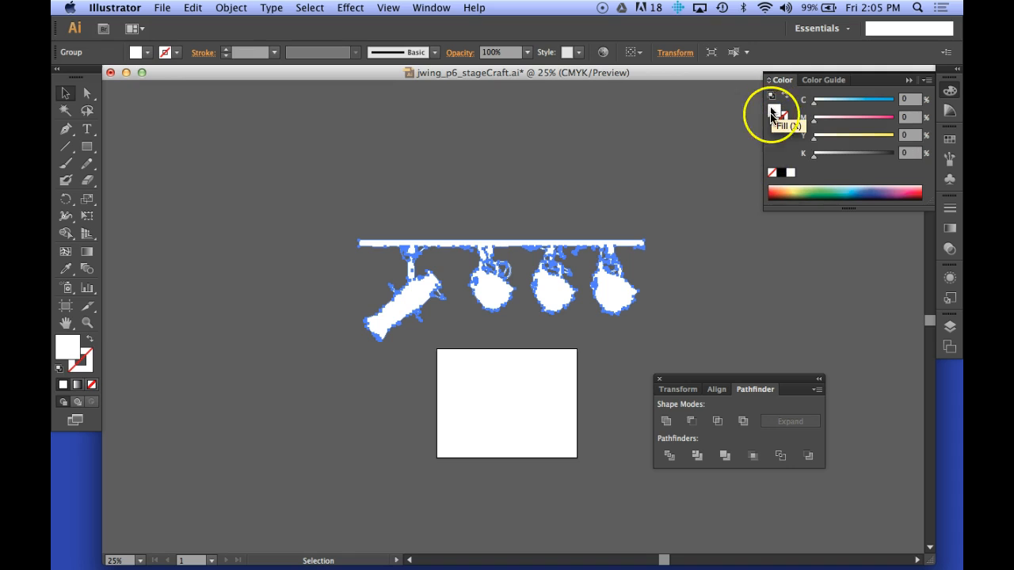
left_click(782, 173)
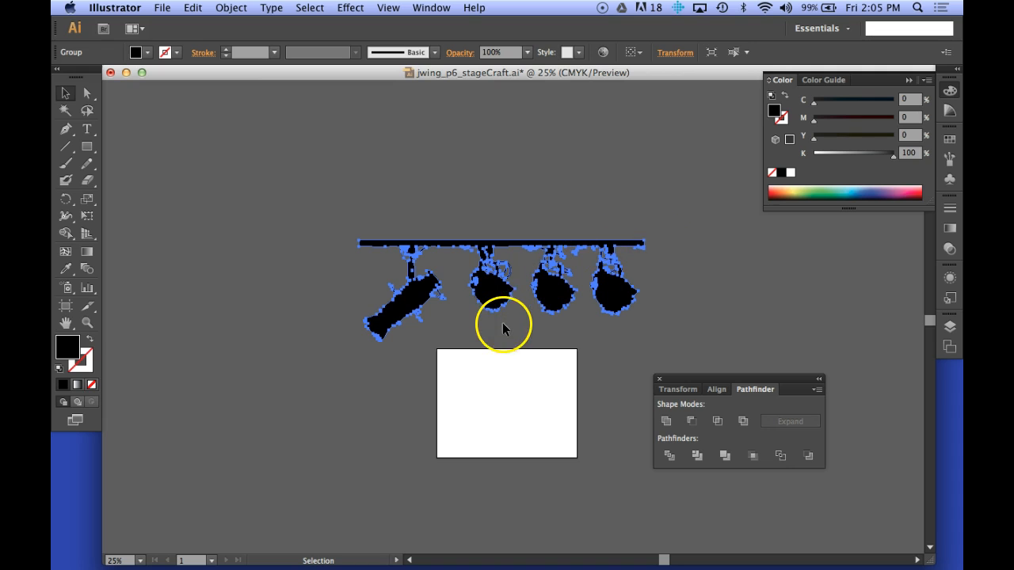
key("s")
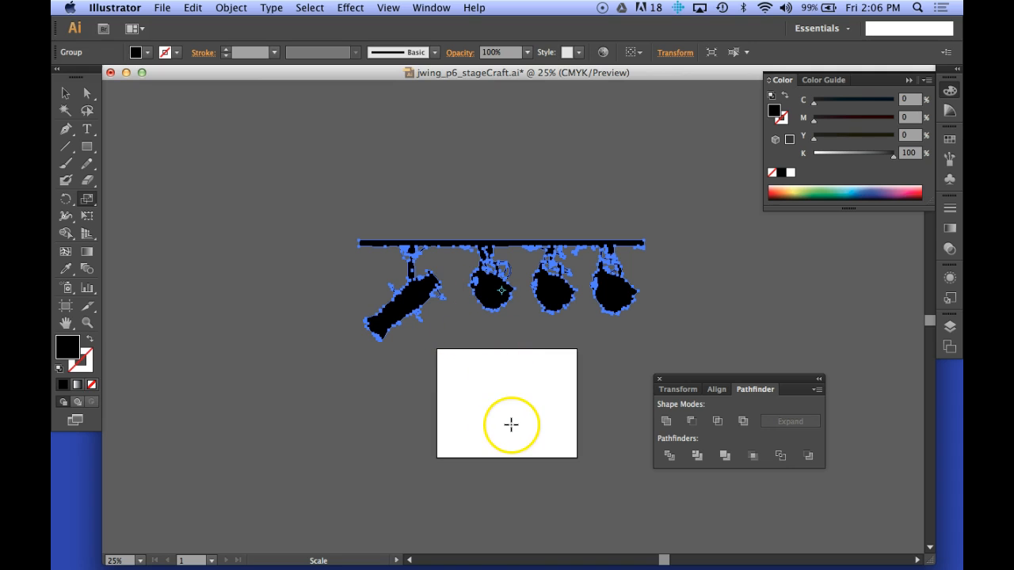
key("super+Tab")
key("super+Tab")
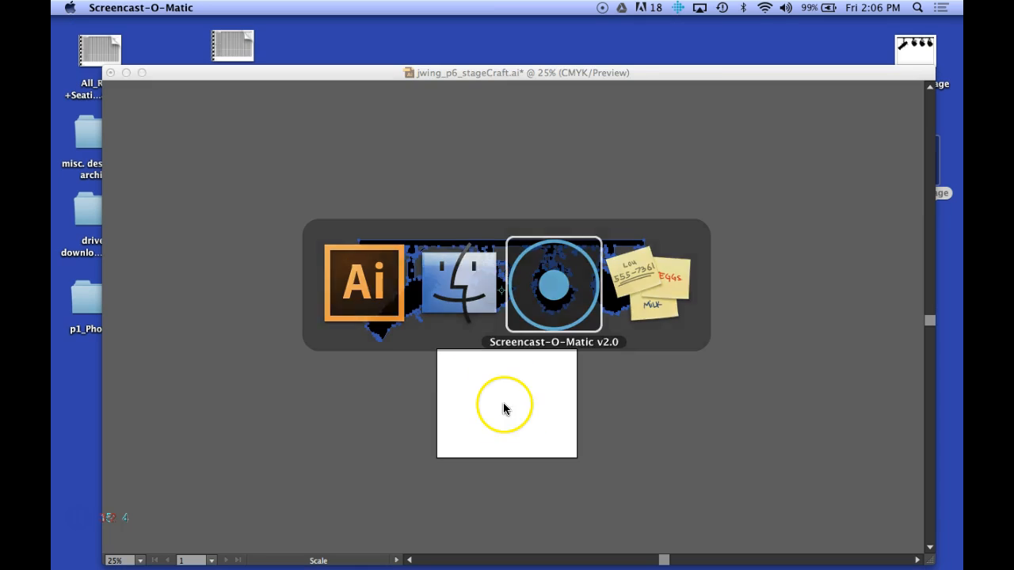
left_click(189, 416)
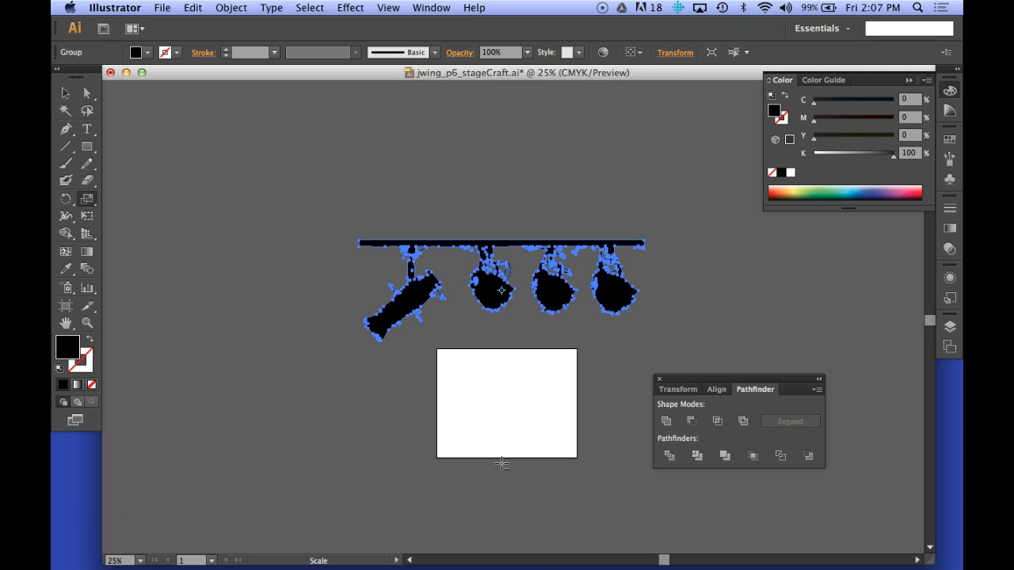
Step: Scale the lights group uniformly to 20% from a point just below the artboard, and fit the artboard in the window
left_click(502, 463, "alt")
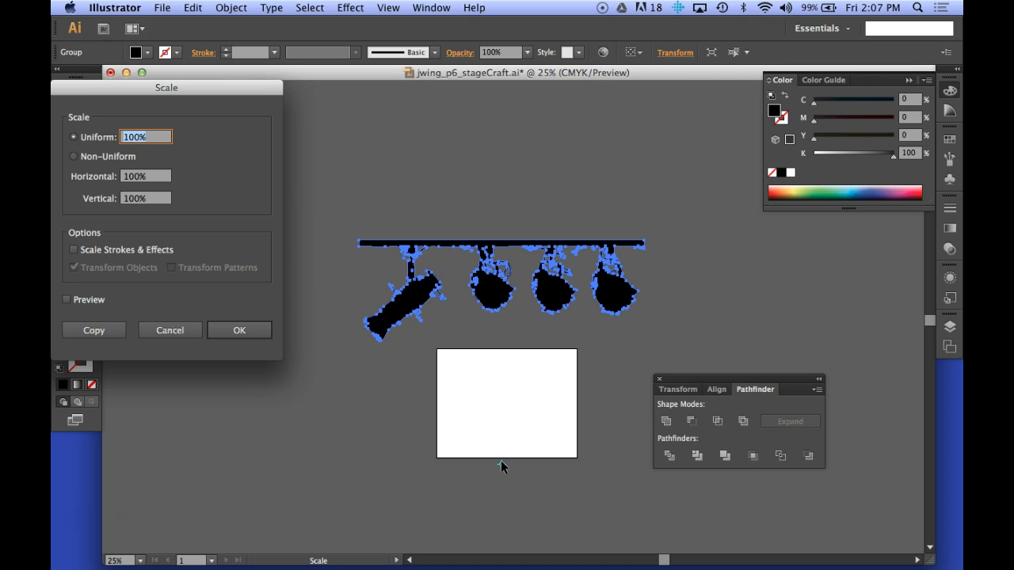
type("20")
left_click(236, 332)
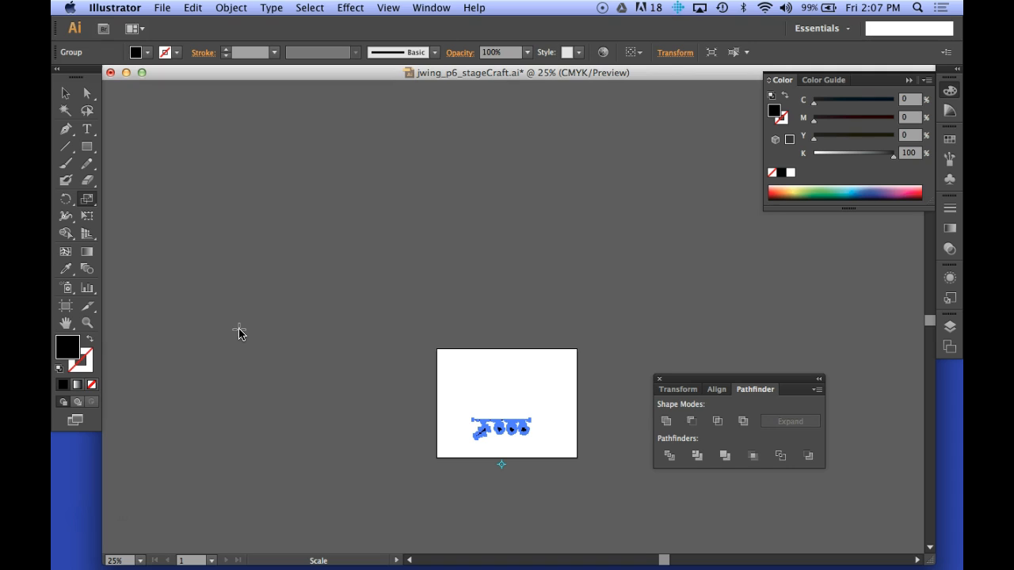
key("super")
key("super+0")
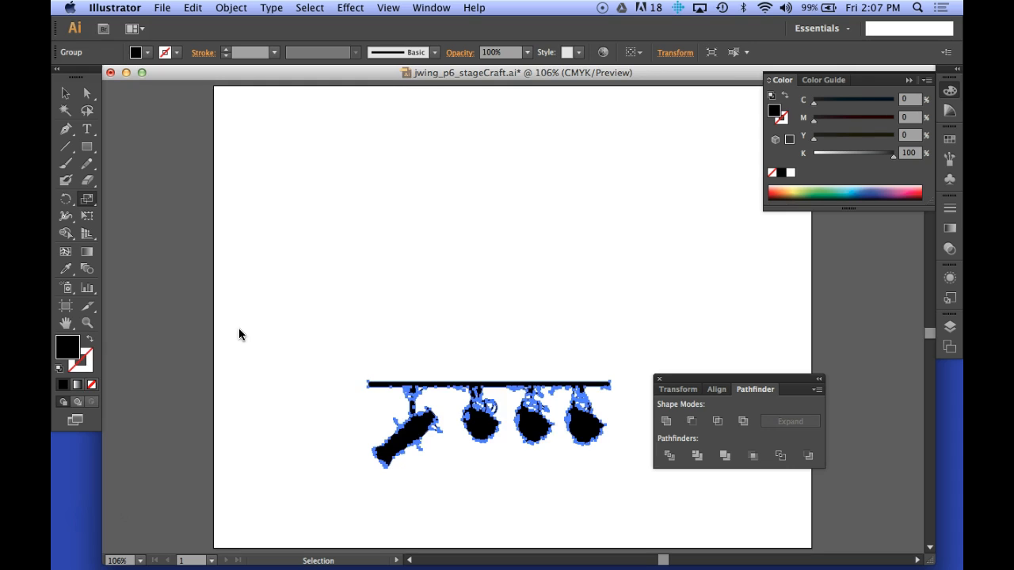
Step: Move the Pathfinder controls clear of the artboard's centre and scale the lights group up freehand to nearly the artboard's width
left_click_drag(686, 380, 815, 360)
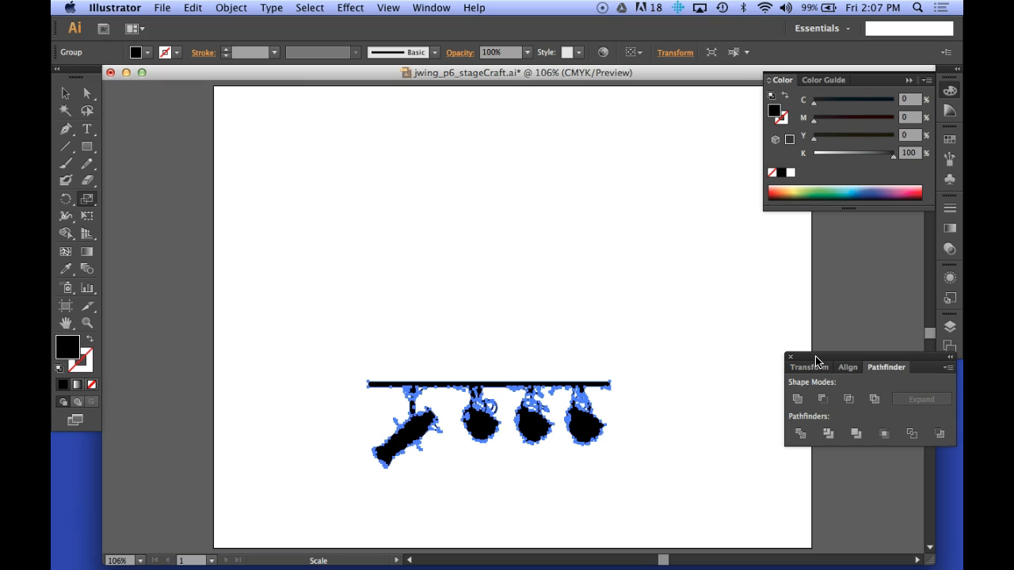
left_click(546, 402)
left_click_drag(625, 360, 802, 221)
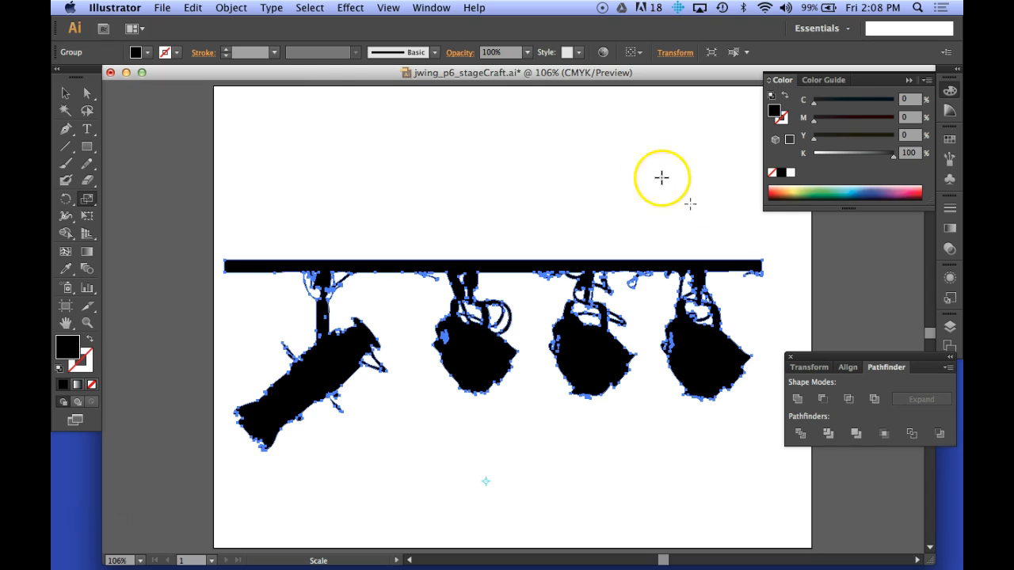
Step: Try to save the document under its current name
left_click(157, 7)
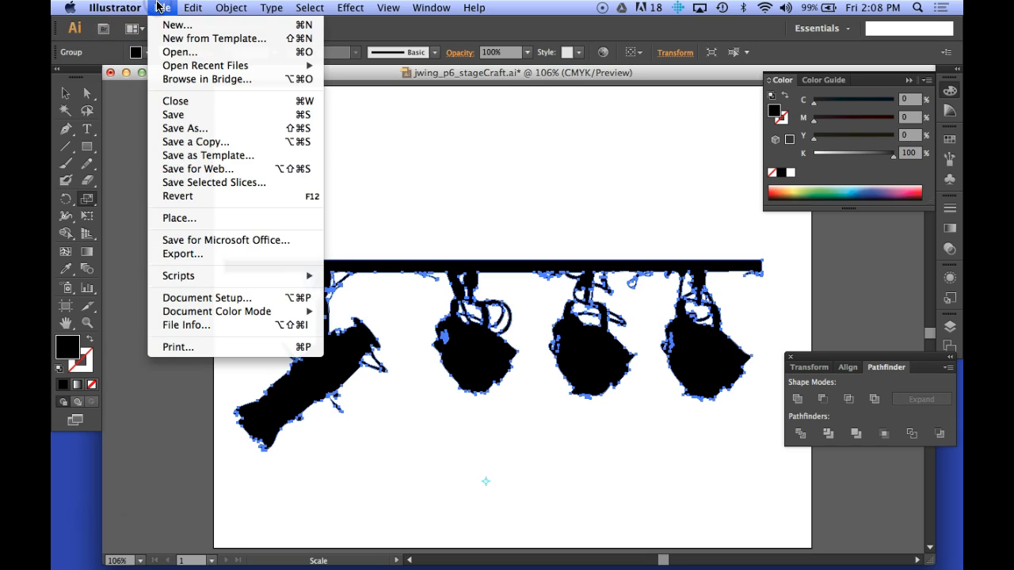
left_click(177, 115)
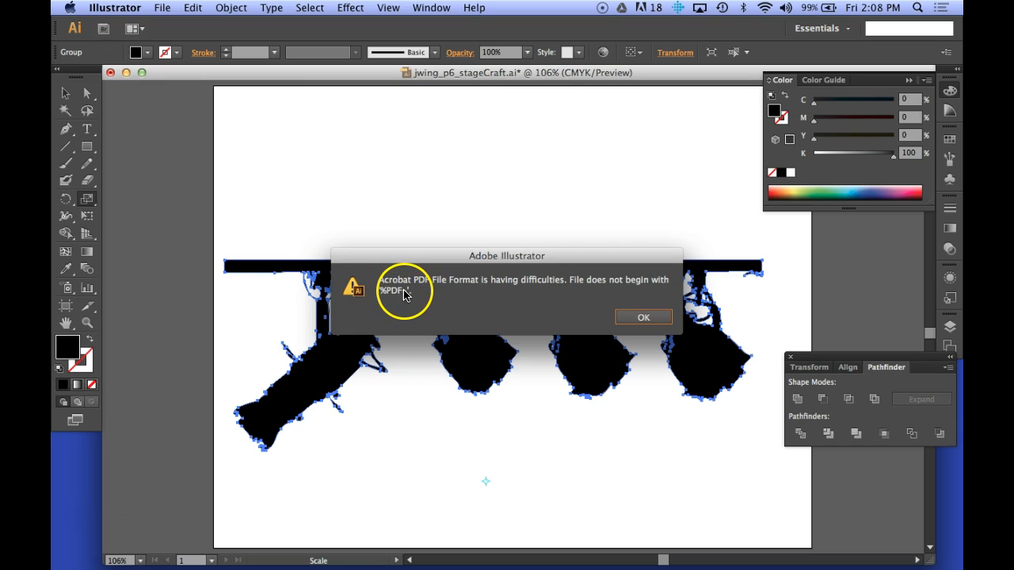
left_click(637, 318)
Step: Save the artwork as an Illustrator CS6 file on the Desktop, replacing the existing stageCraft AI file, and quit the program
left_click(162, 8)
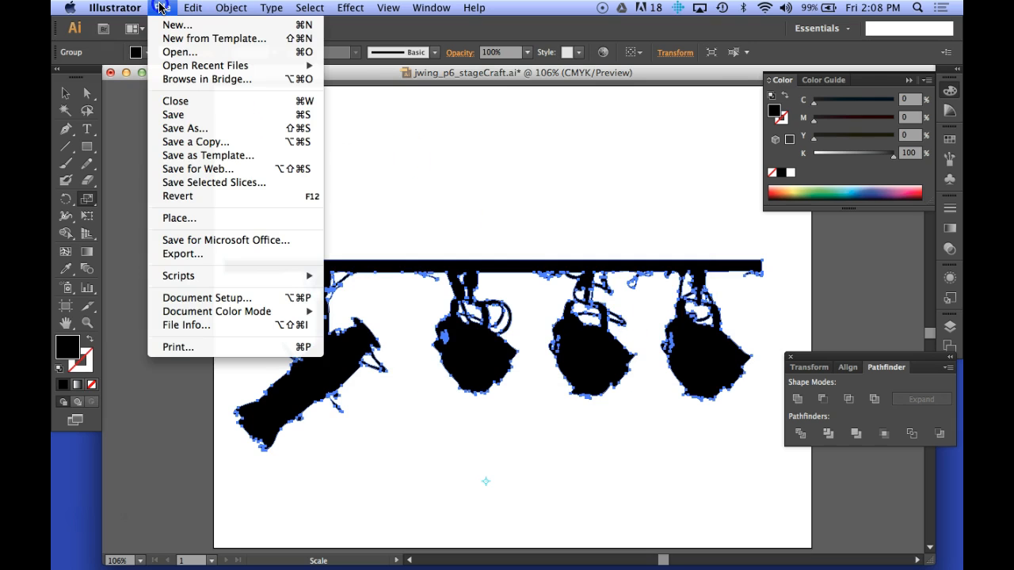
left_click(189, 134)
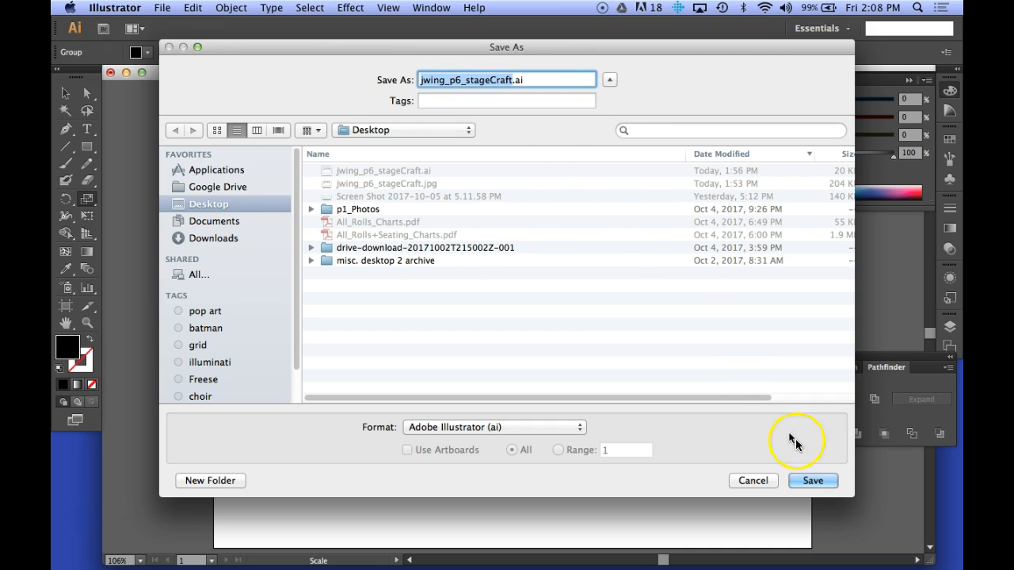
left_click(812, 481)
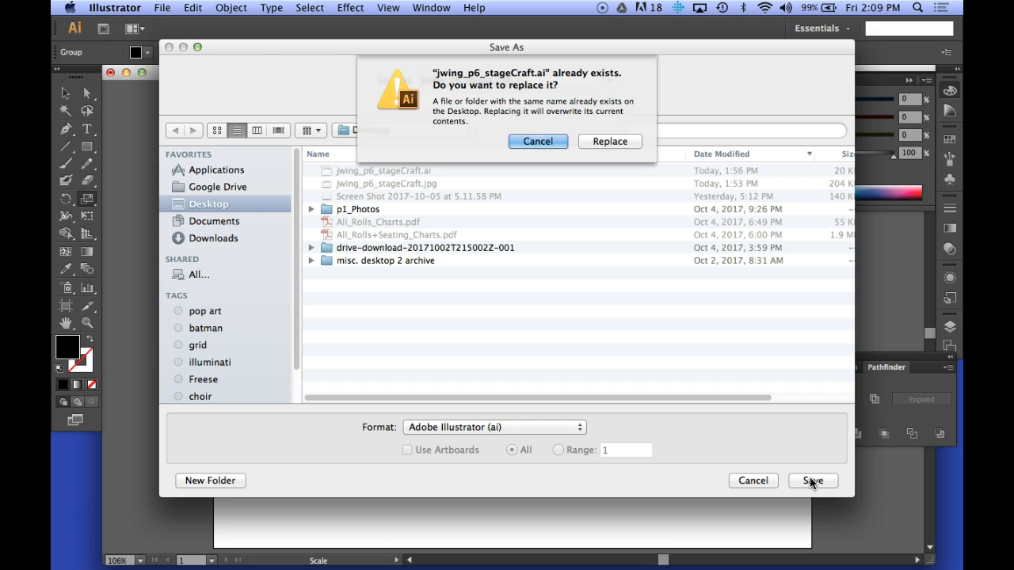
left_click(607, 140)
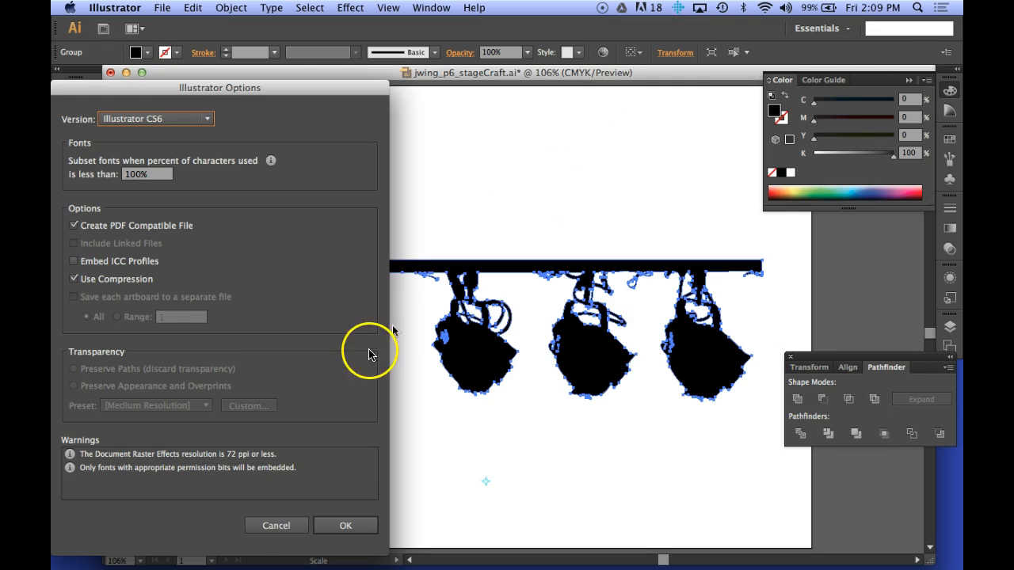
left_click(341, 526)
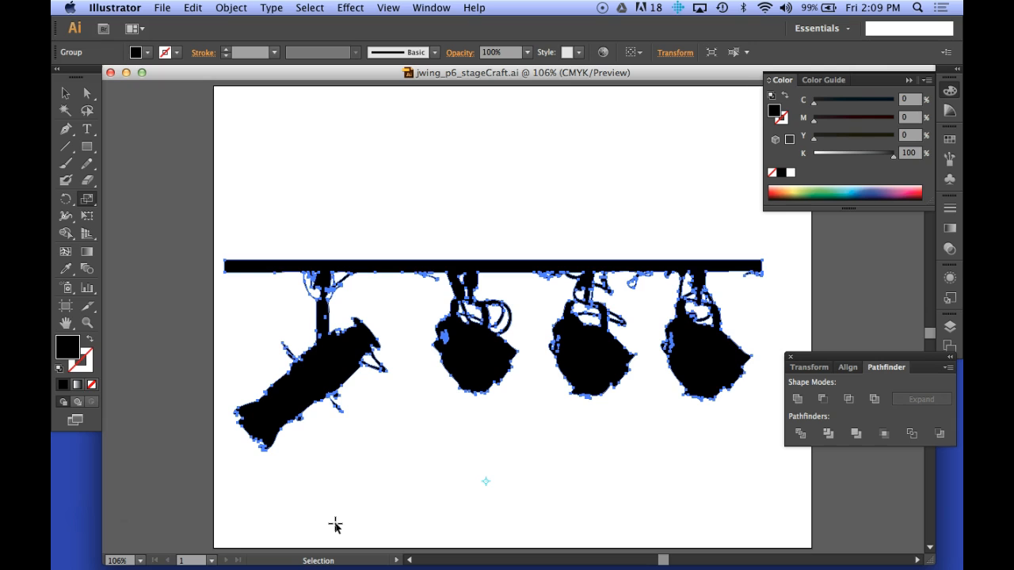
key("super+q")
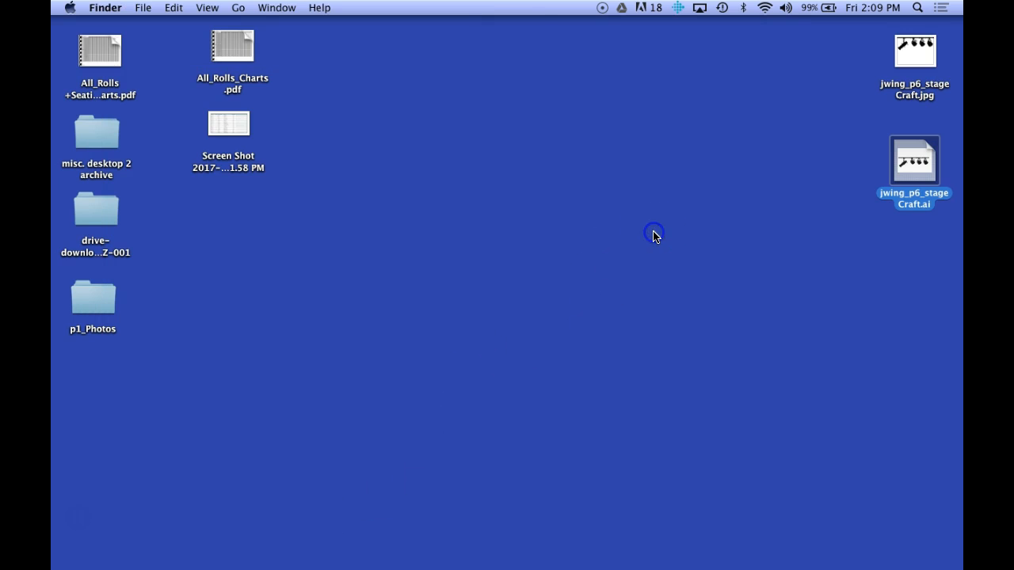
Step: Switch to Safari and search the web for "gclassroom"
mouse_move(515, 546)
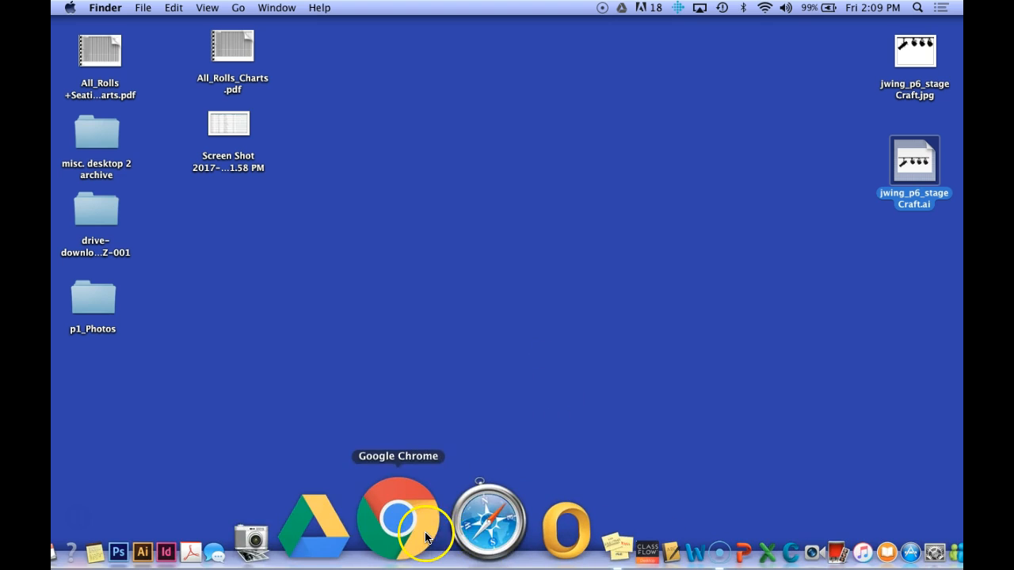
left_click(443, 528)
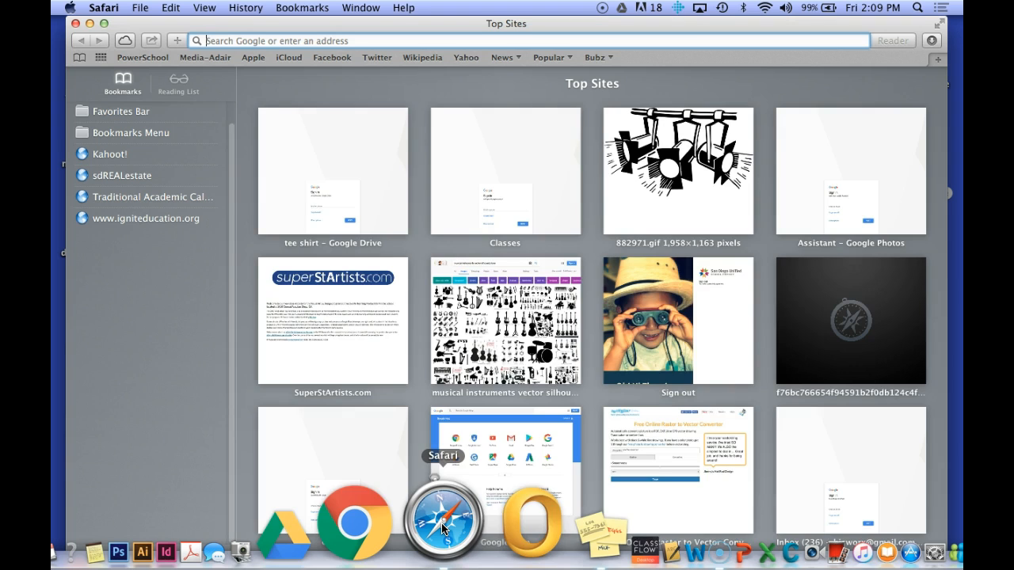
left_click(311, 40)
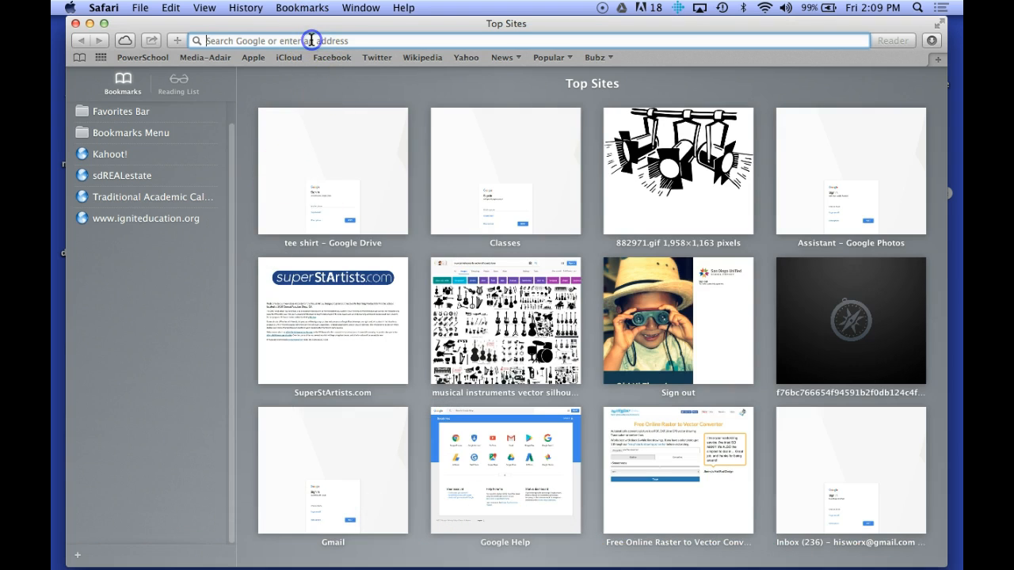
type("g")
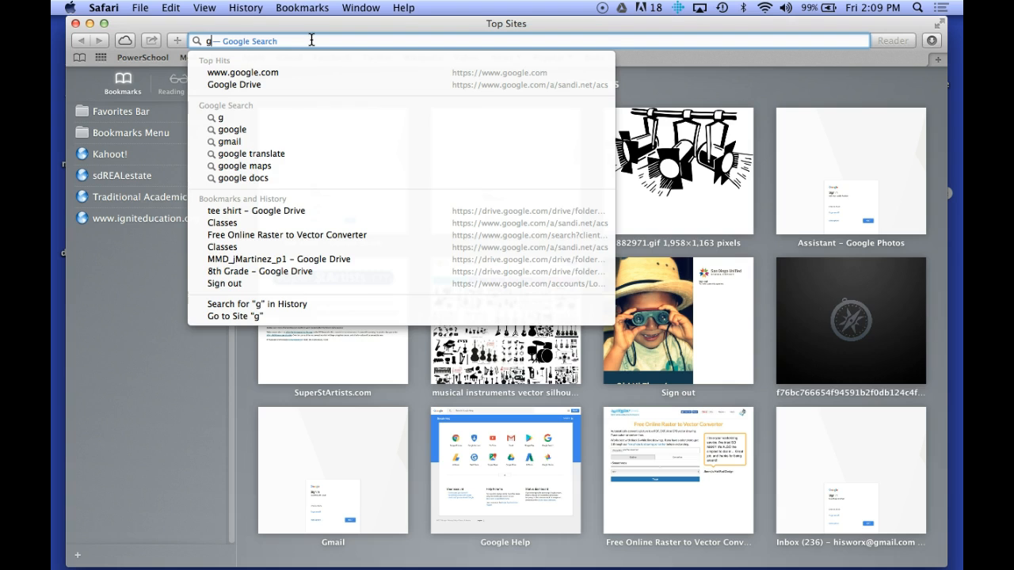
type("classroom")
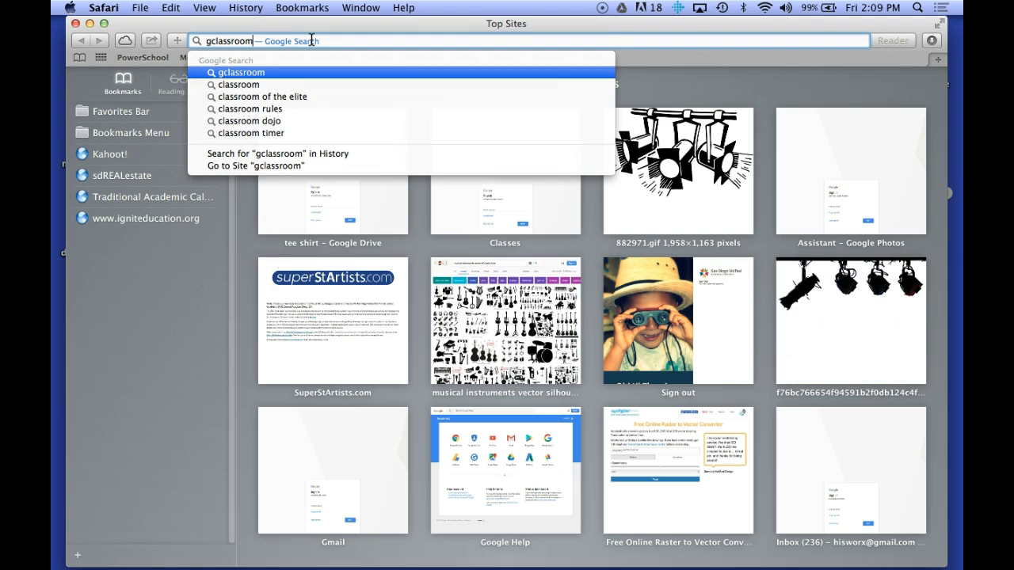
key("Return")
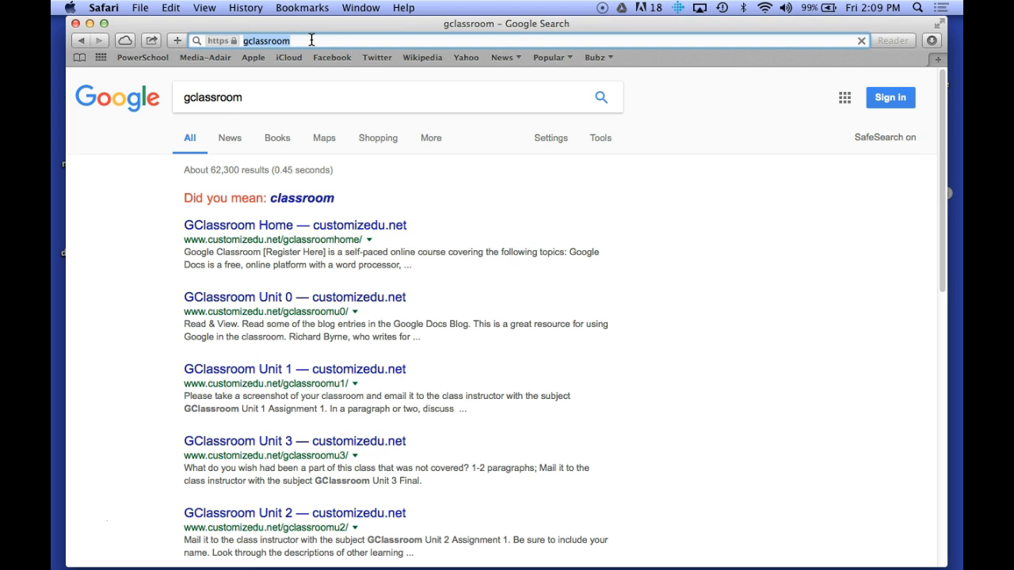
Step: Open classroom.google.com and sign in with the student account using its prefilled credentials
type("cla")
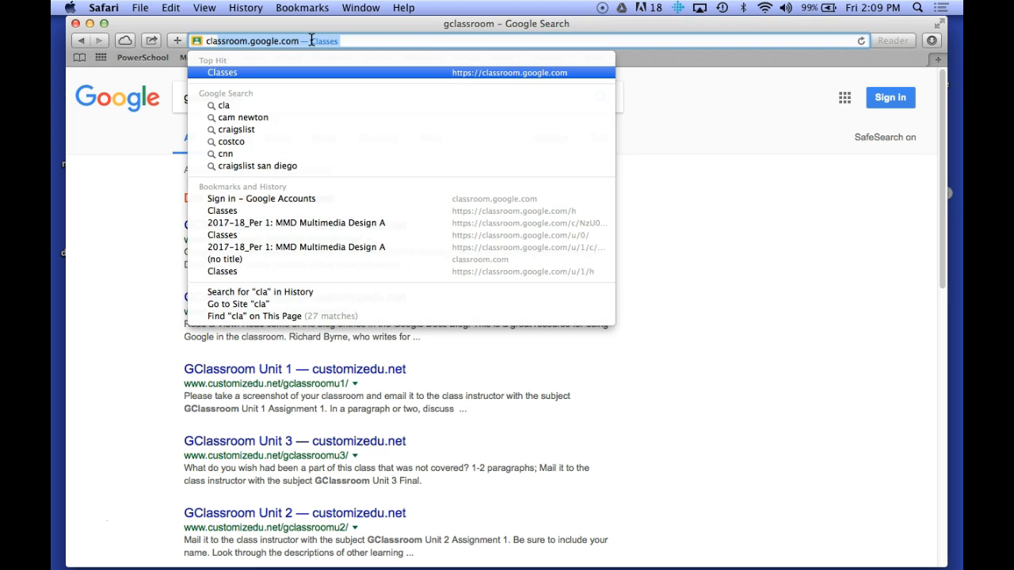
key("Return")
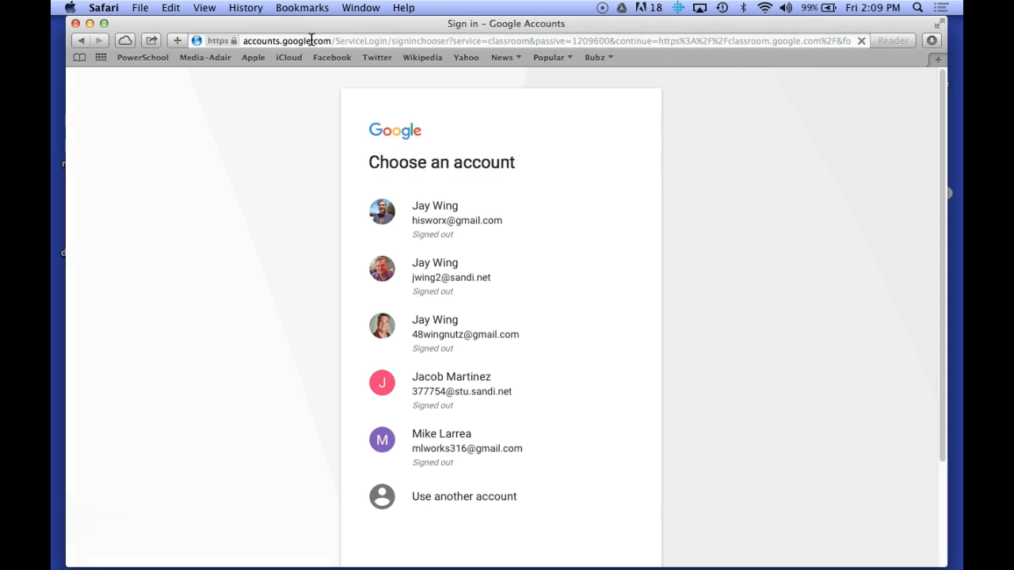
left_click(421, 394)
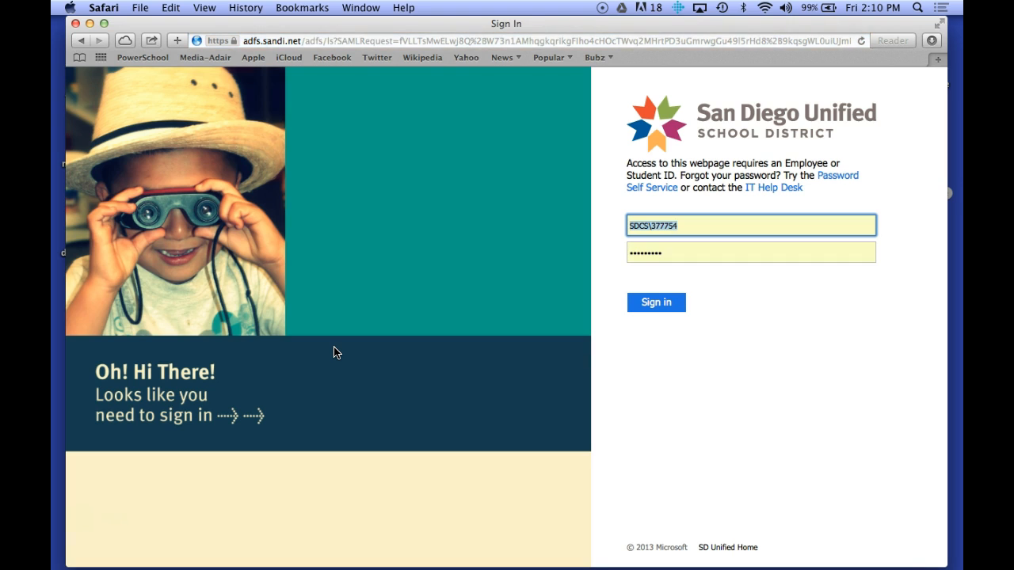
key("Return")
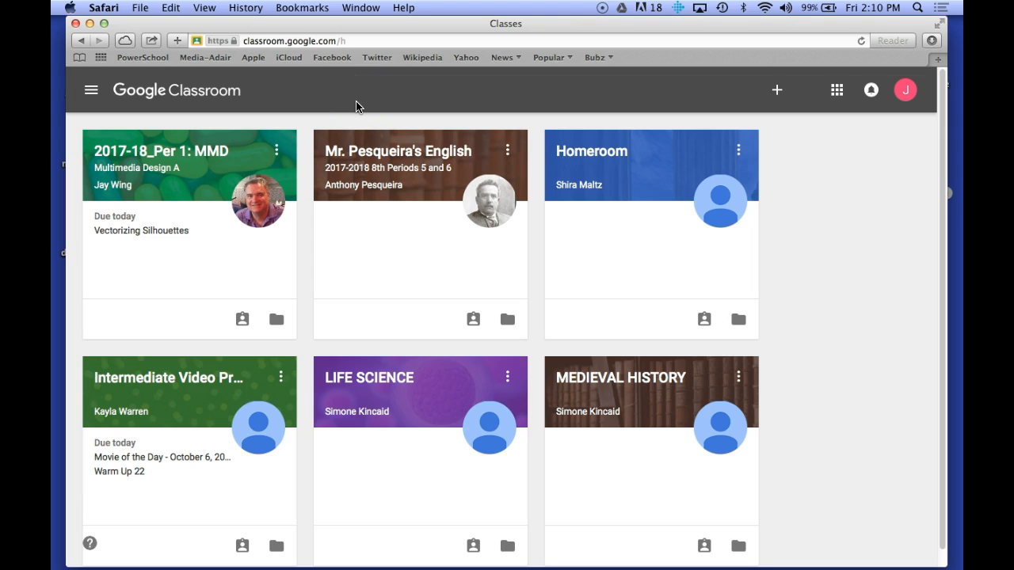
Step: Open drive.google.com in a new browser tab, look back at the Classes page and return to My Drive
key("super+t")
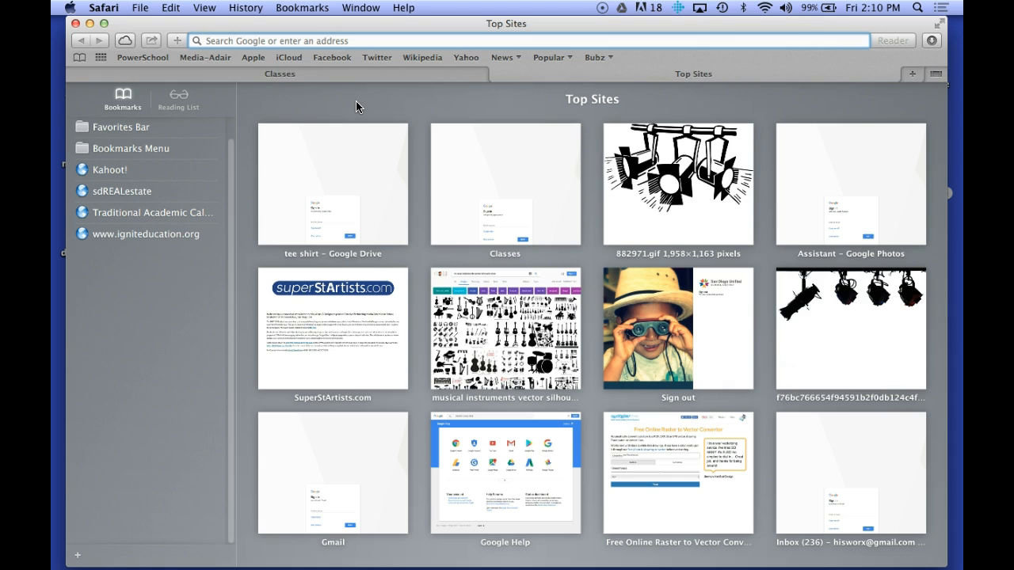
type("drive")
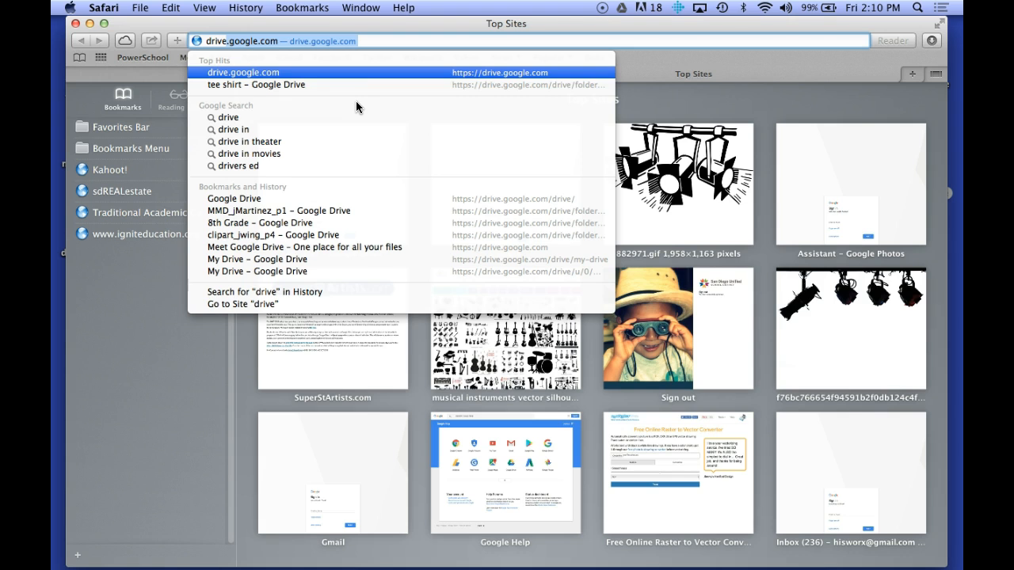
key("Return")
left_click(475, 349)
left_click(369, 79)
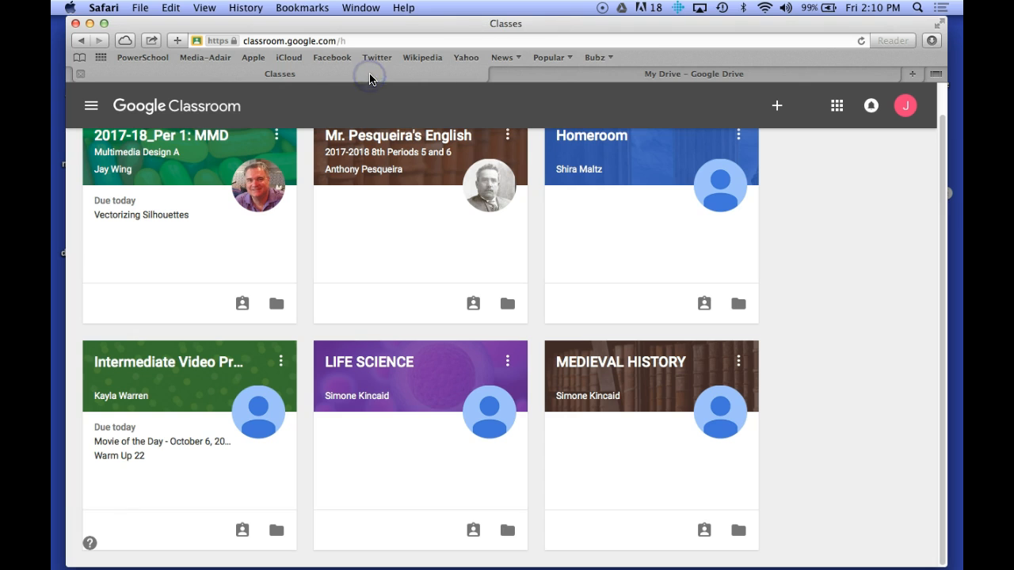
left_click(527, 76)
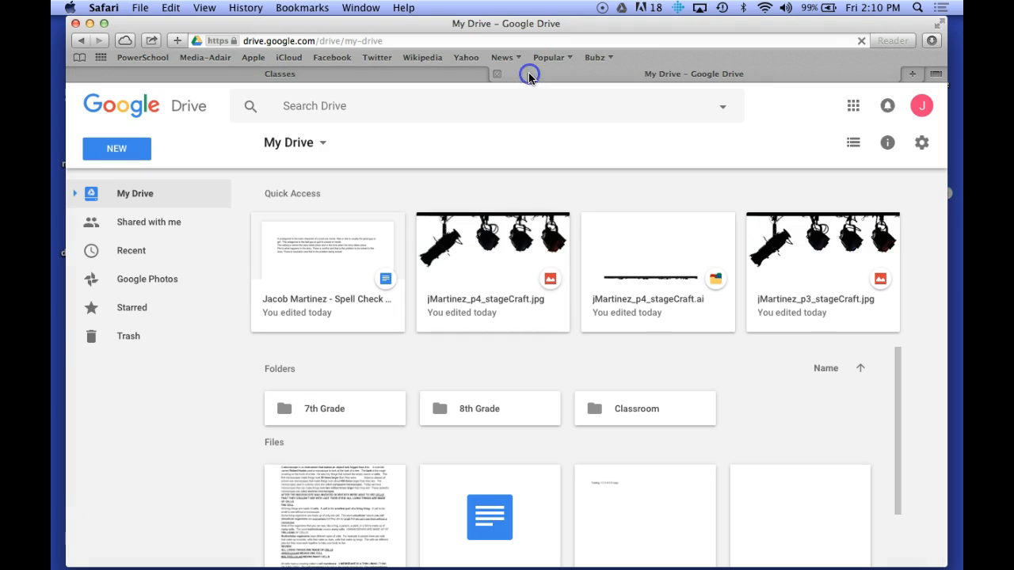
Step: Open the tee shirt folder inside the student's MMD folder under 8th Grade
double_click(480, 409)
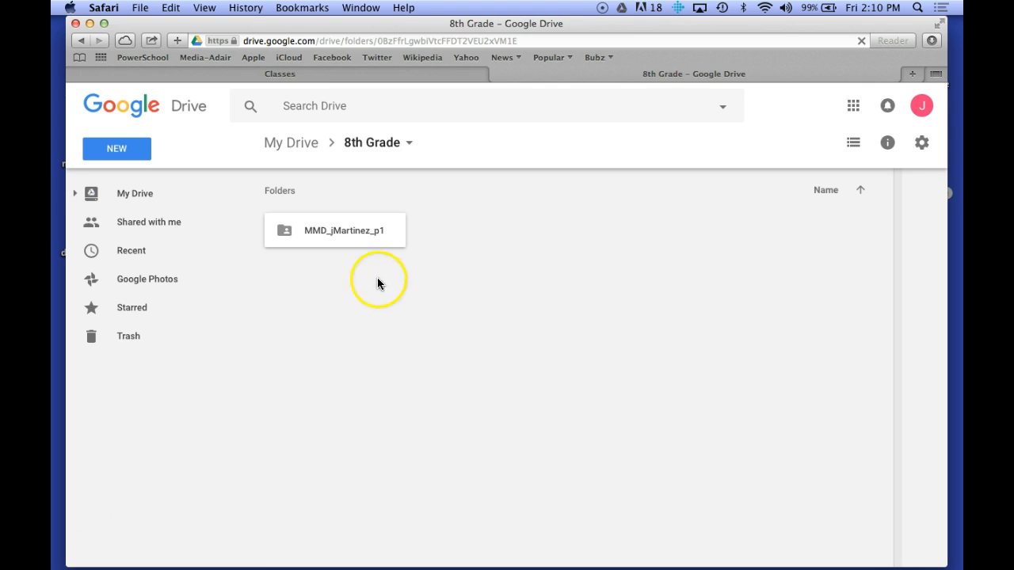
double_click(336, 232)
double_click(329, 229)
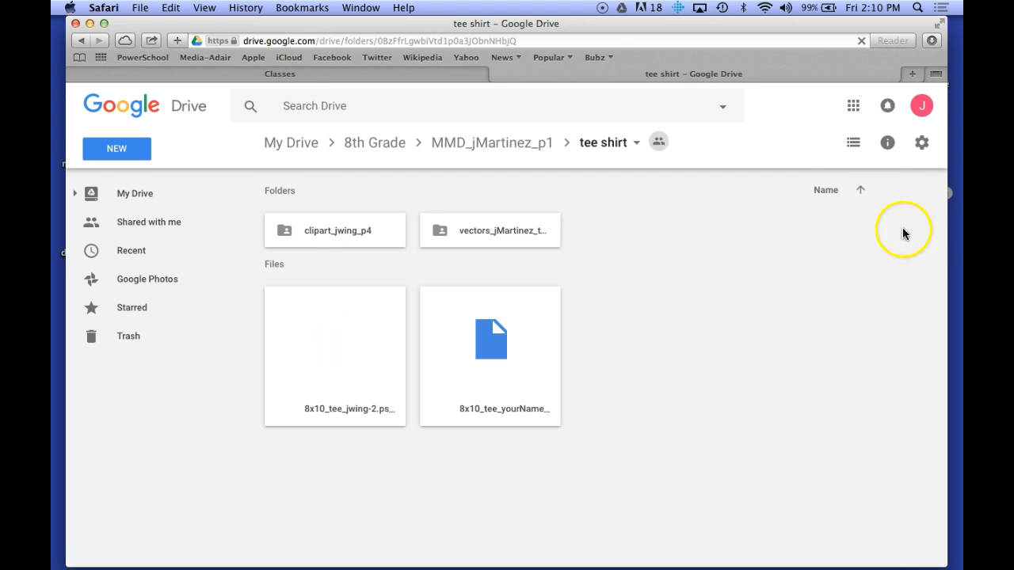
Step: Narrow the browser window, upload the stageCraft AI file from the desktop into the tee shirt vectors folder, and widen the window again
left_click_drag(946, 226, 630, 220)
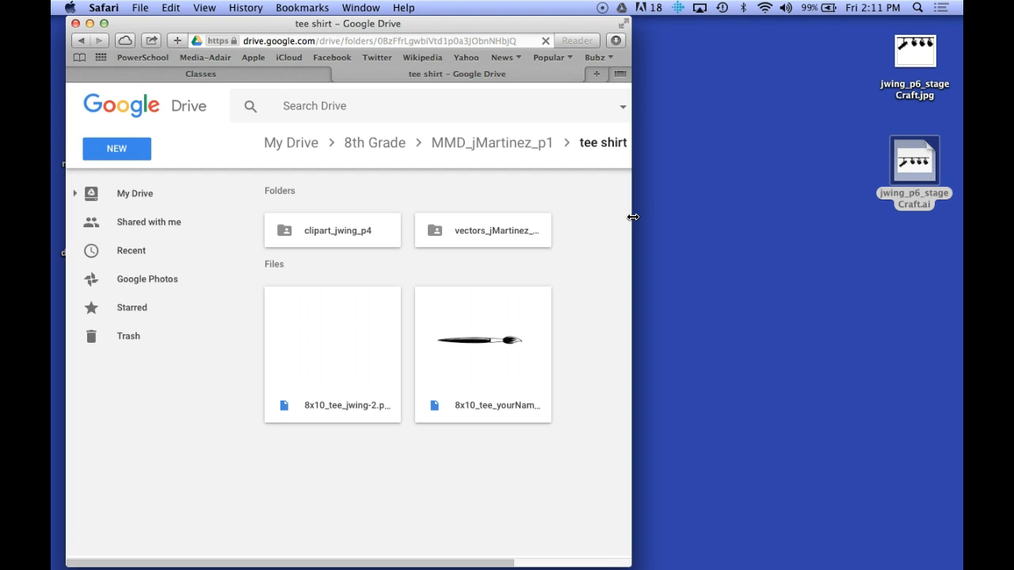
double_click(484, 229)
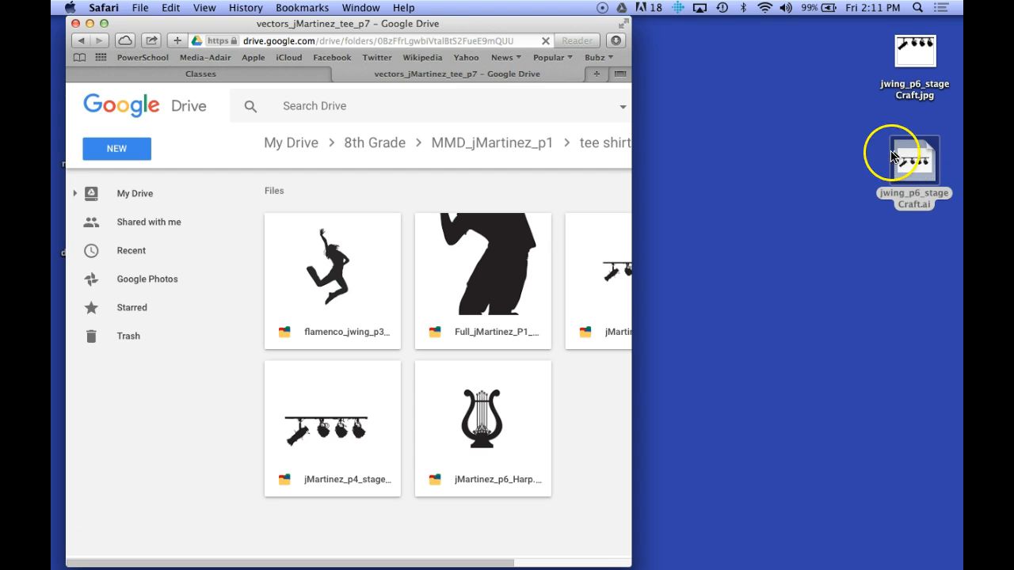
left_click_drag(903, 157, 442, 347)
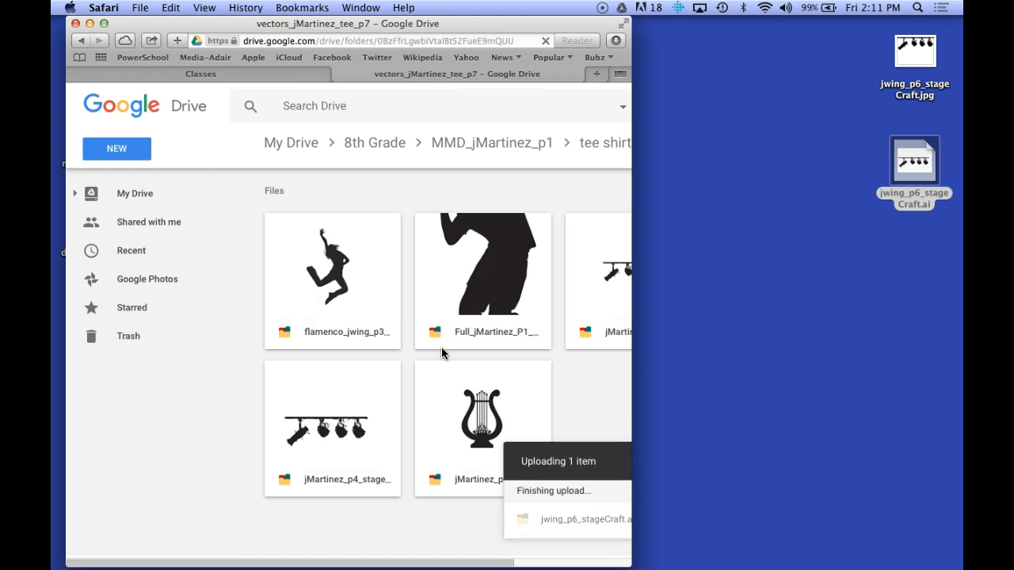
left_click_drag(634, 337, 831, 347)
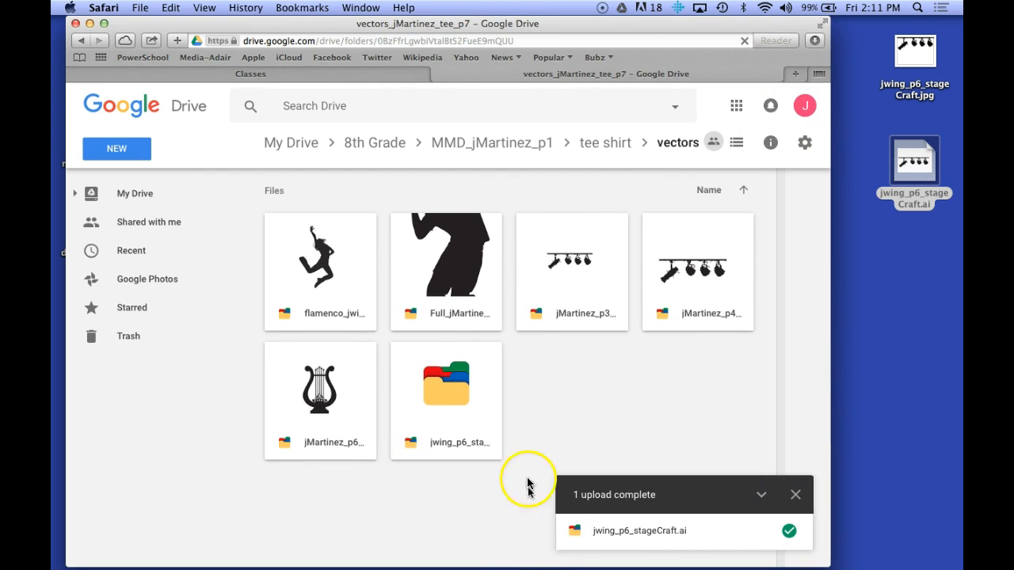
mouse_move(799, 547)
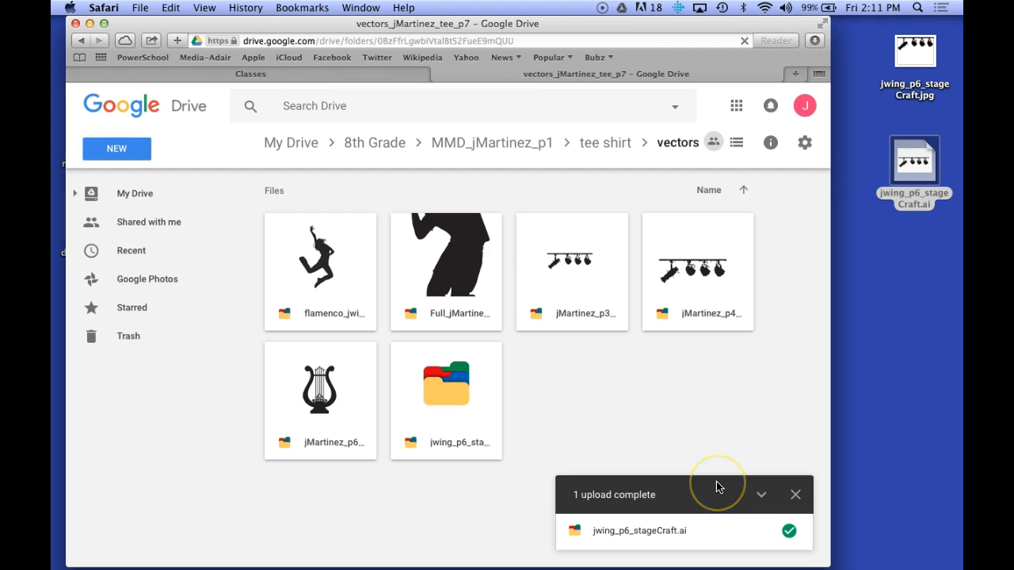
left_click(708, 441)
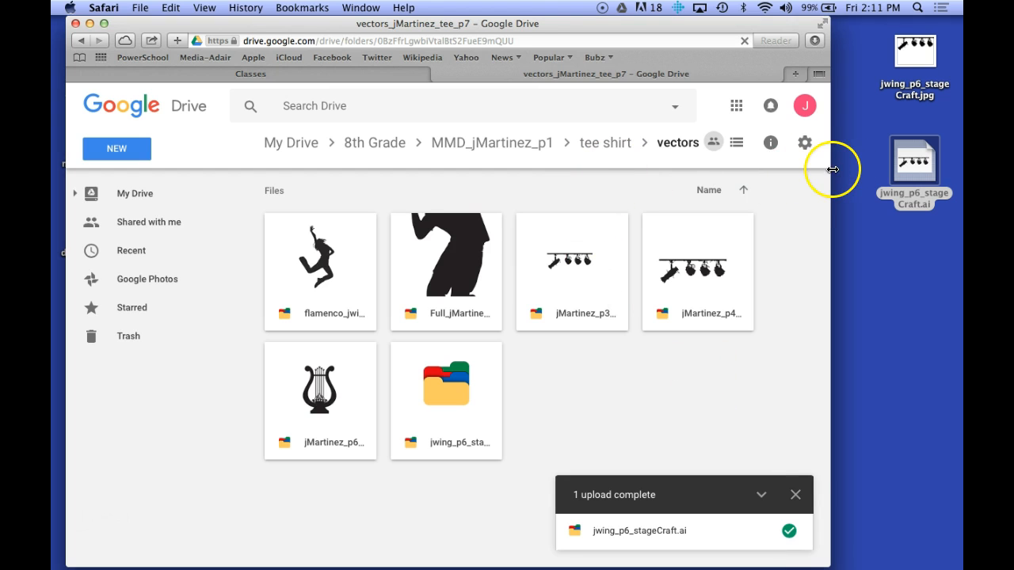
Step: Widen the browser window, go back to the tee shirt folder and open its clipart folder
left_click_drag(832, 170, 880, 170)
left_click(608, 146)
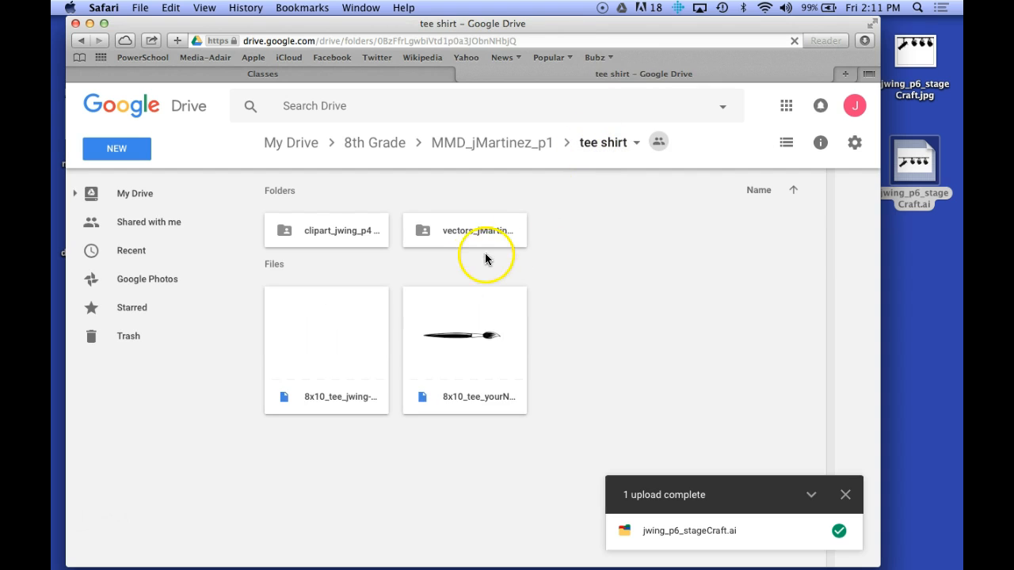
double_click(336, 231)
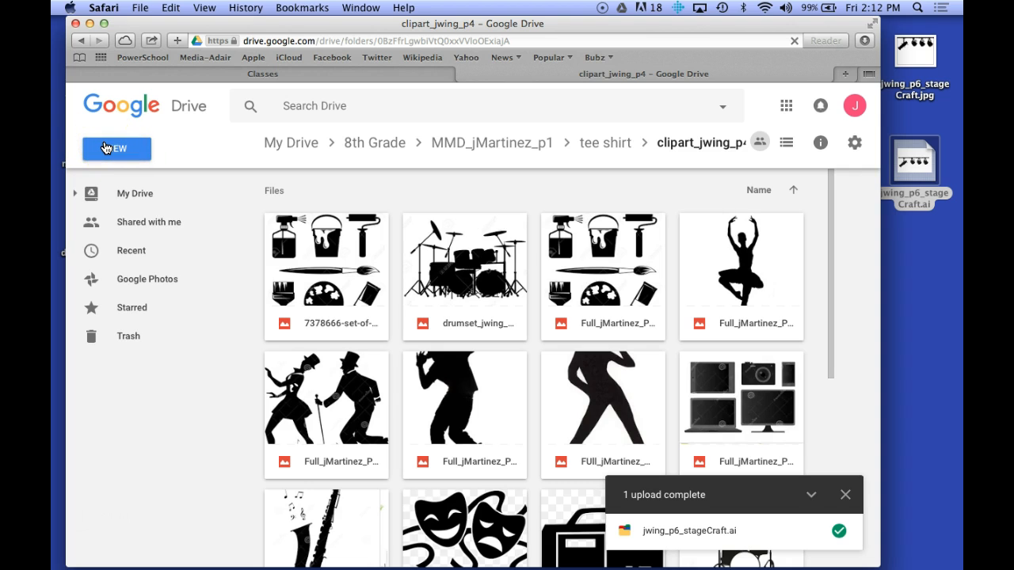
Step: Upload the stageCraft JPG file from the desktop into the clipart folder
left_click(116, 151)
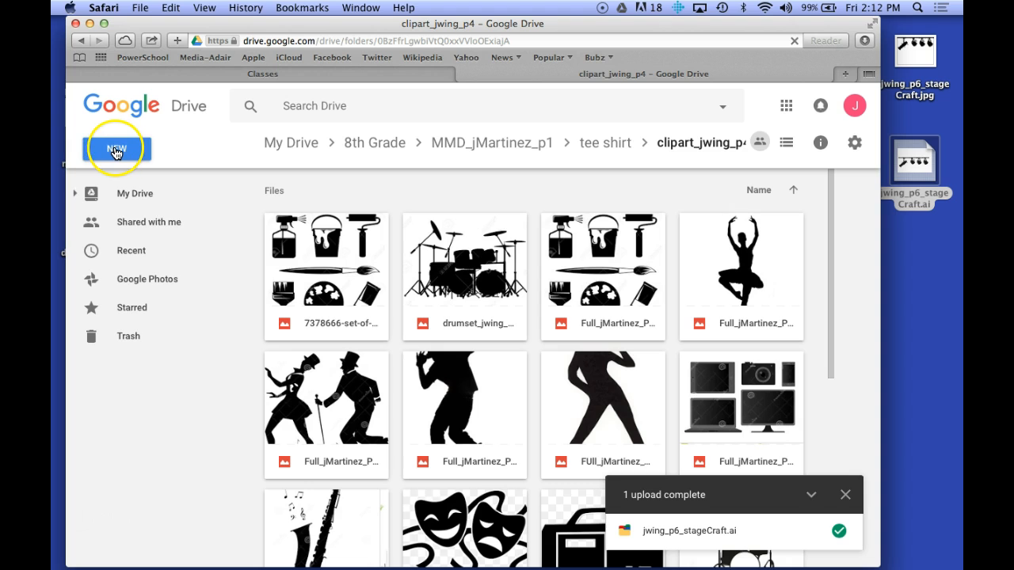
left_click(124, 153)
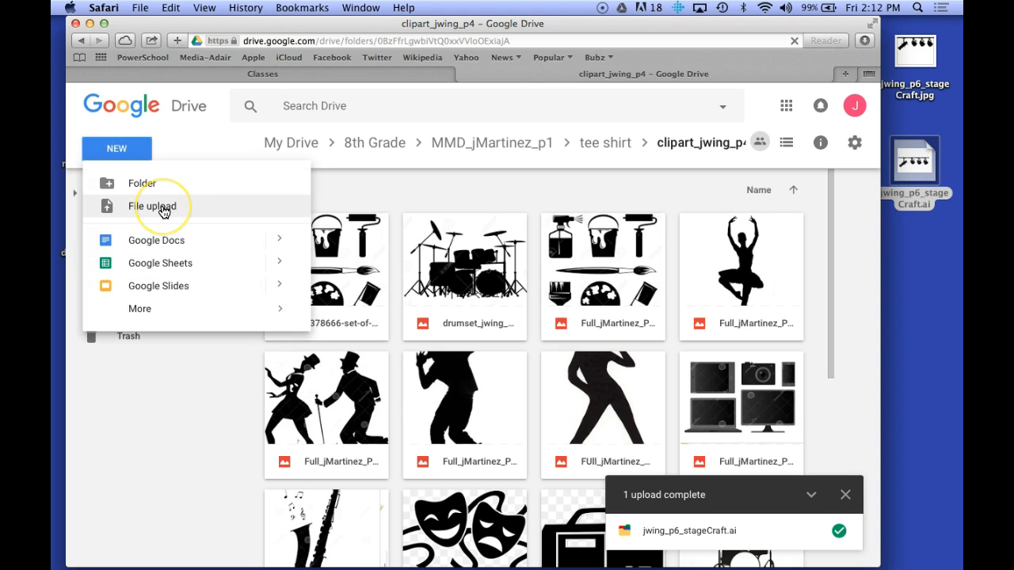
left_click(162, 208)
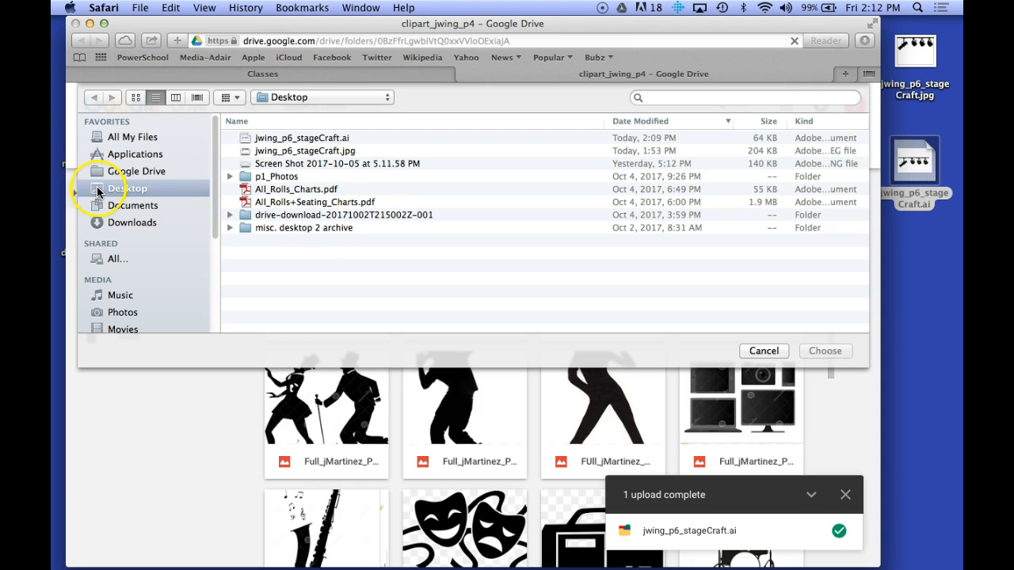
left_click(343, 152)
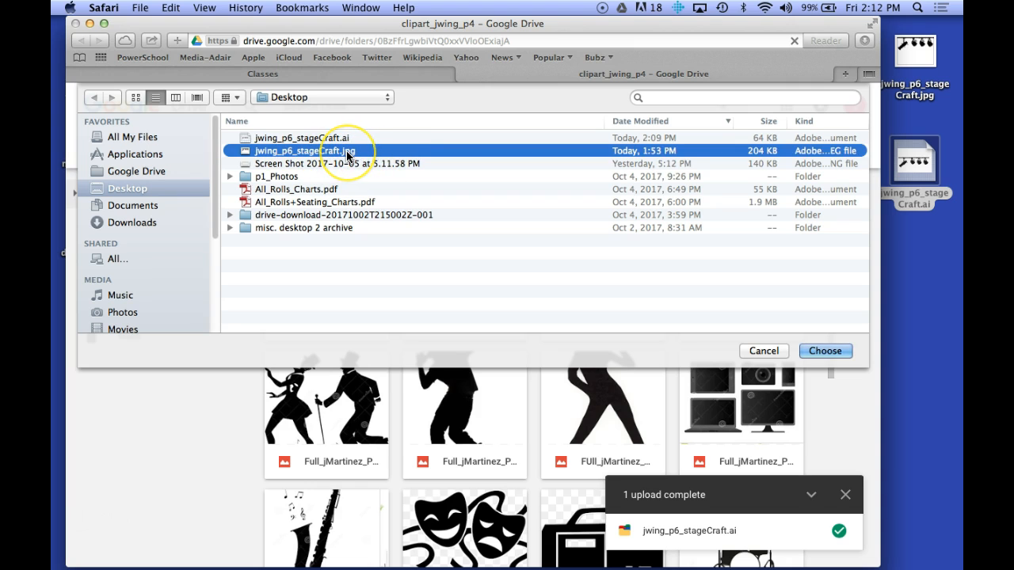
double_click(347, 154)
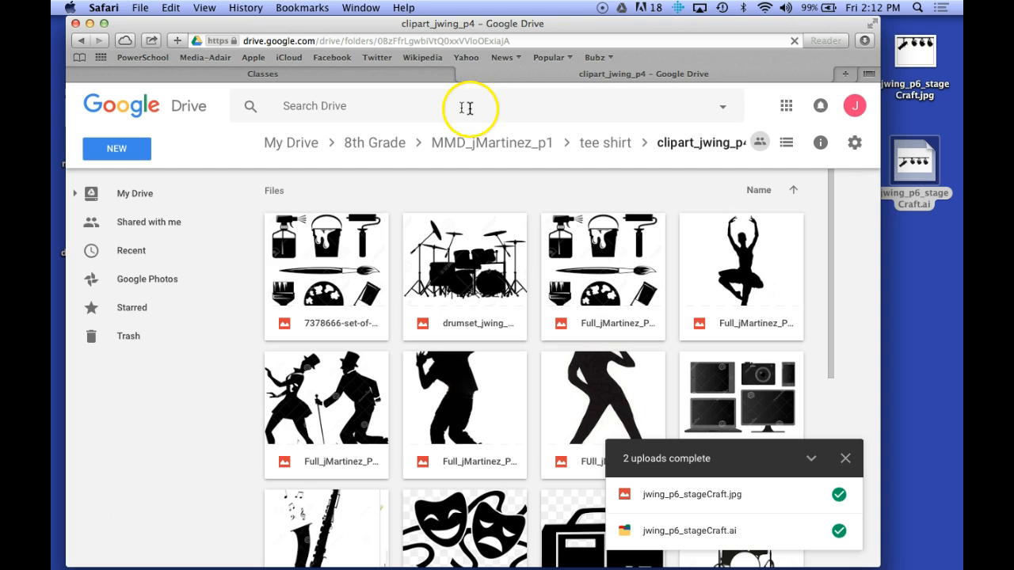
Step: Switch to Google Classroom and open the Vectorizing Silhouettes assignment in the 2017-18_Per 1: MMD class
left_click(463, 74)
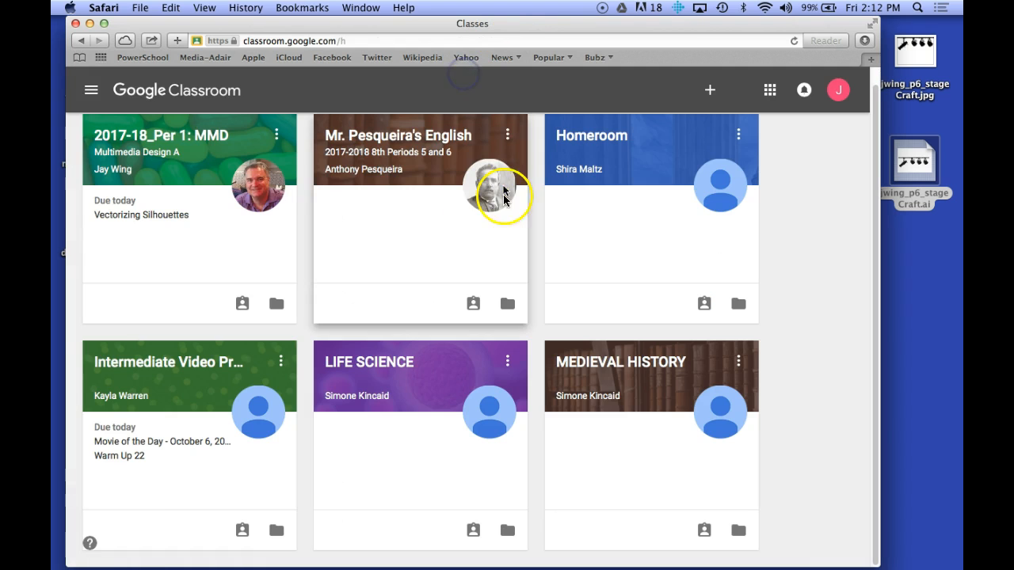
left_click(167, 137)
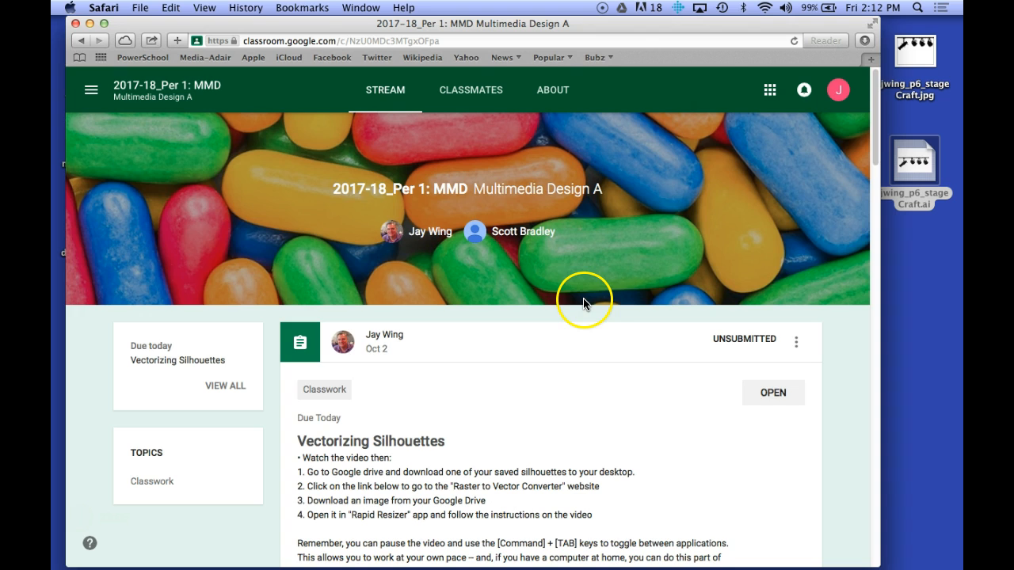
scroll(629, 326, "down", 5)
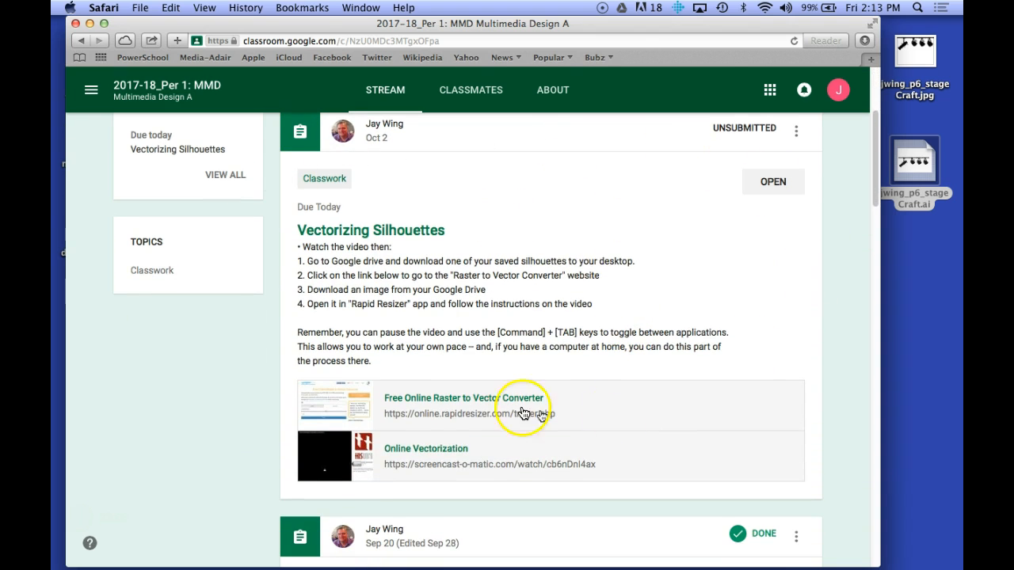
left_click(772, 182)
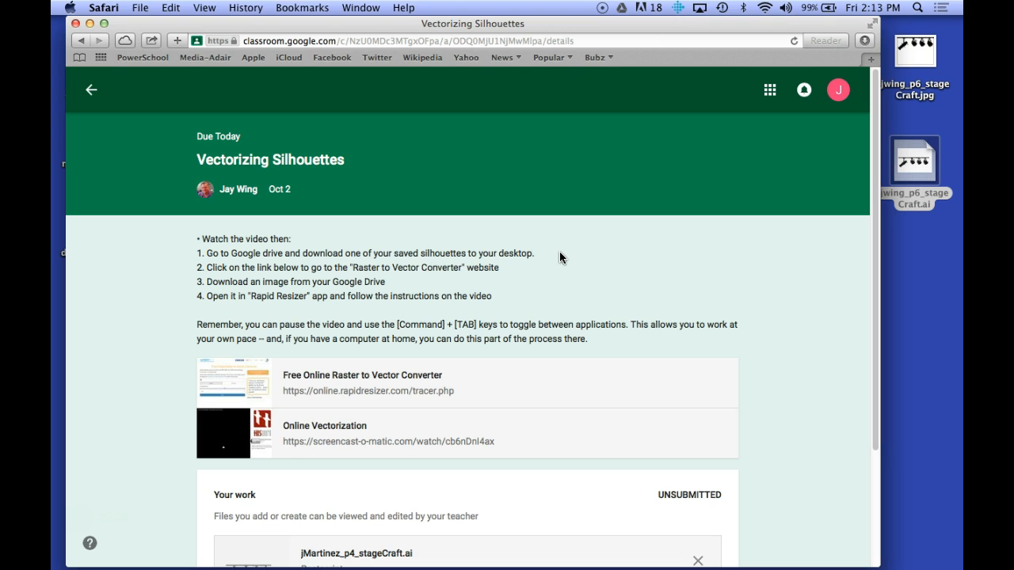
Step: Try to attach the stageCraft AI file from the desktop to the Vectorizing Silhouettes assignment
scroll(546, 343, "down", 4)
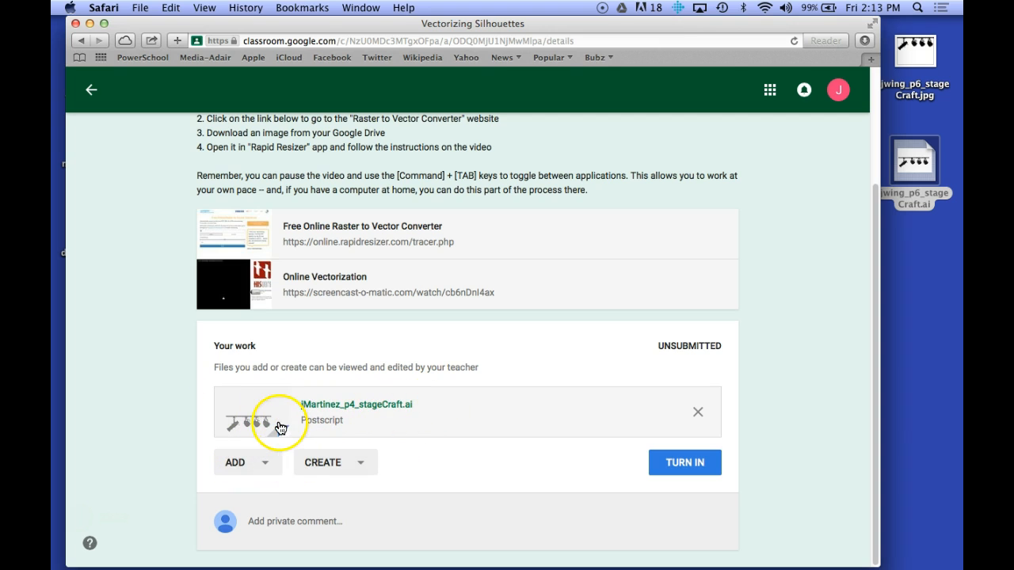
left_click(246, 468)
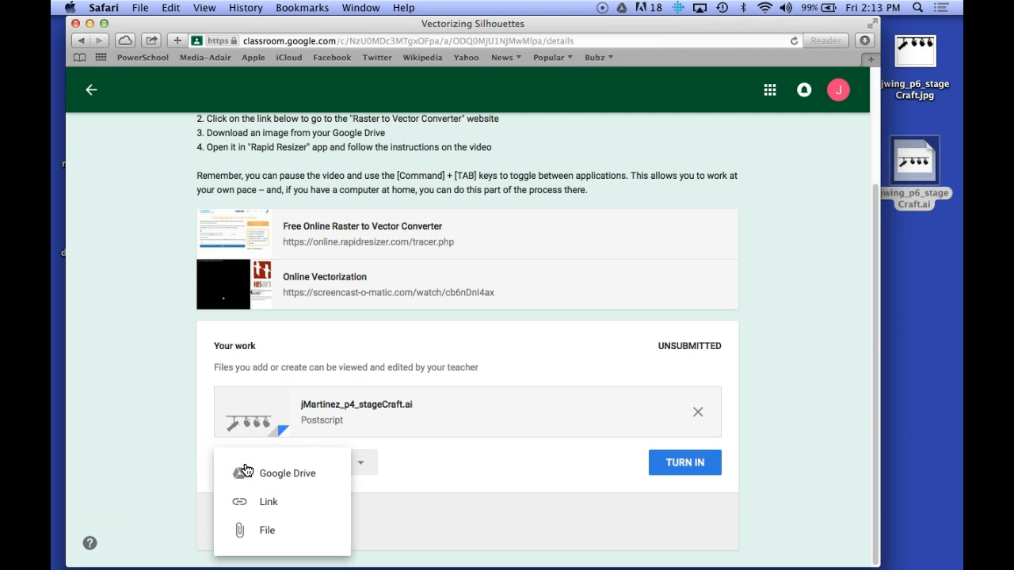
left_click(269, 532)
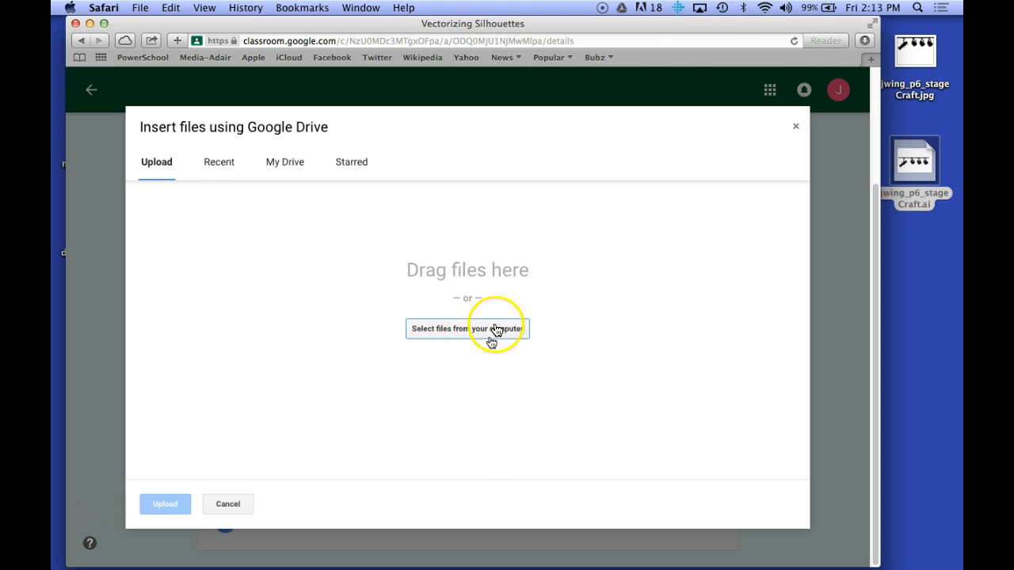
left_click_drag(921, 168, 511, 327)
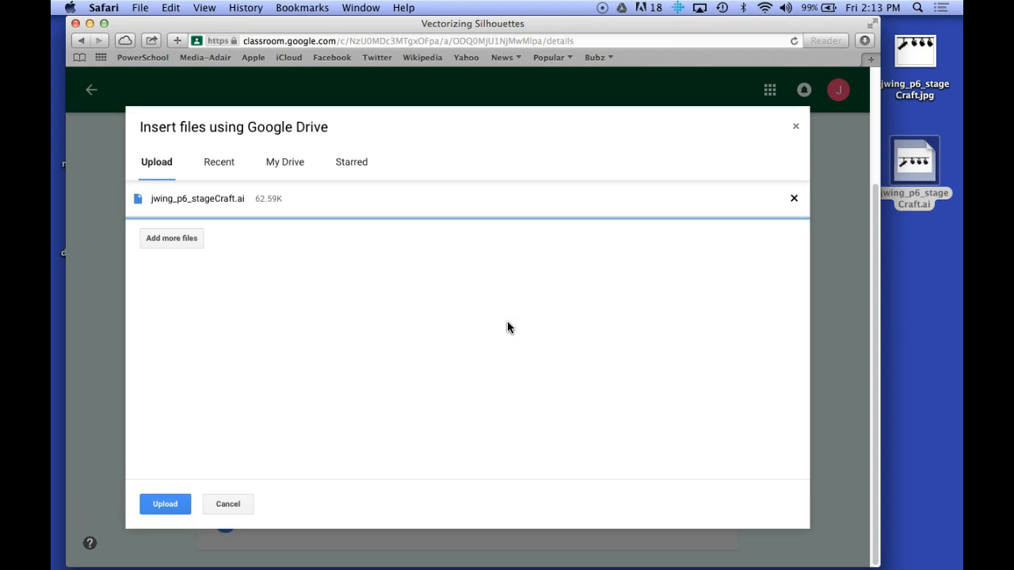
left_click(162, 505)
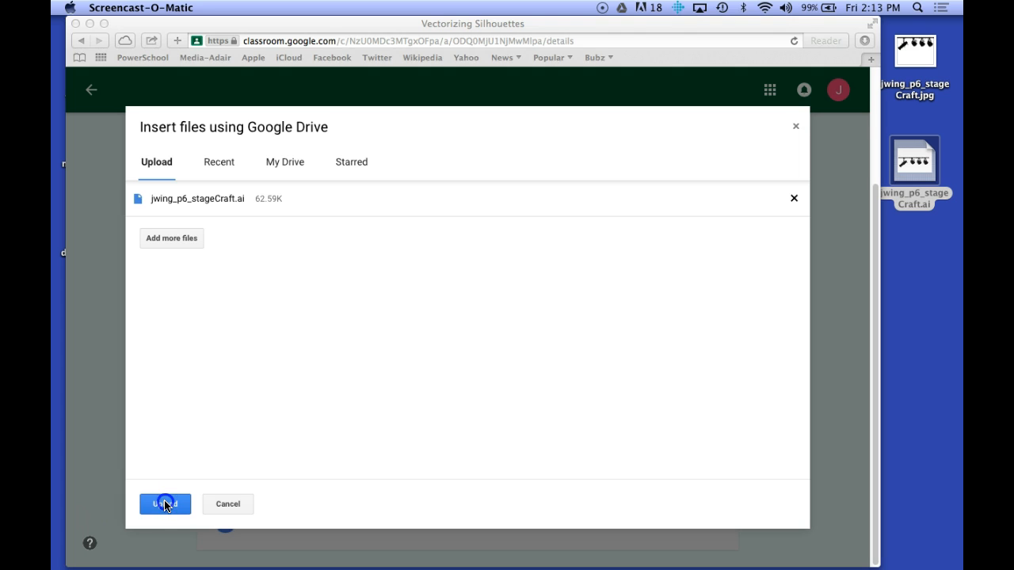
left_click(173, 502)
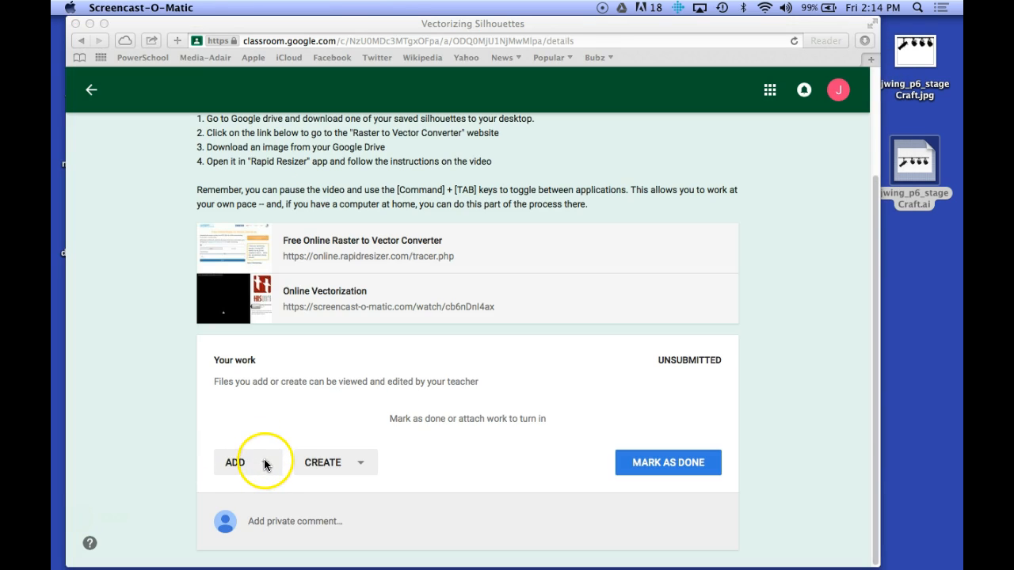
Step: Choose the stageCraft AI file from the desktop and upload it as the assignment's attachment
left_click(262, 463)
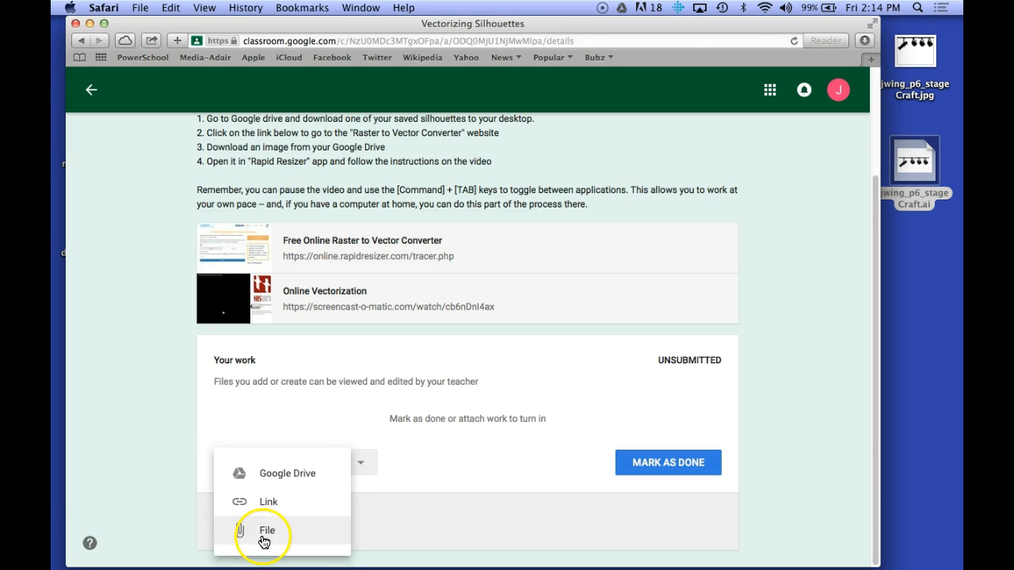
left_click(265, 531)
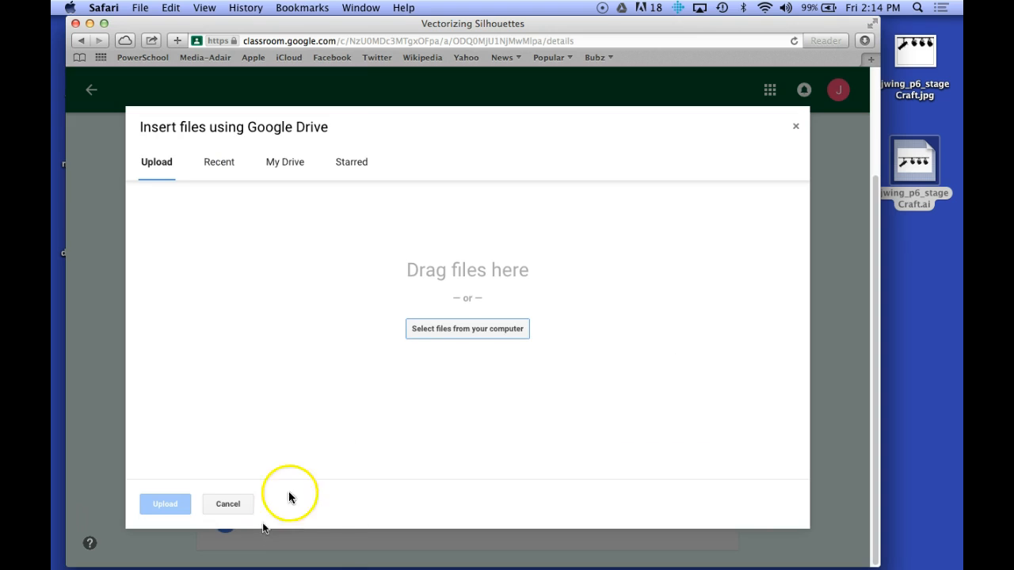
left_click(468, 330)
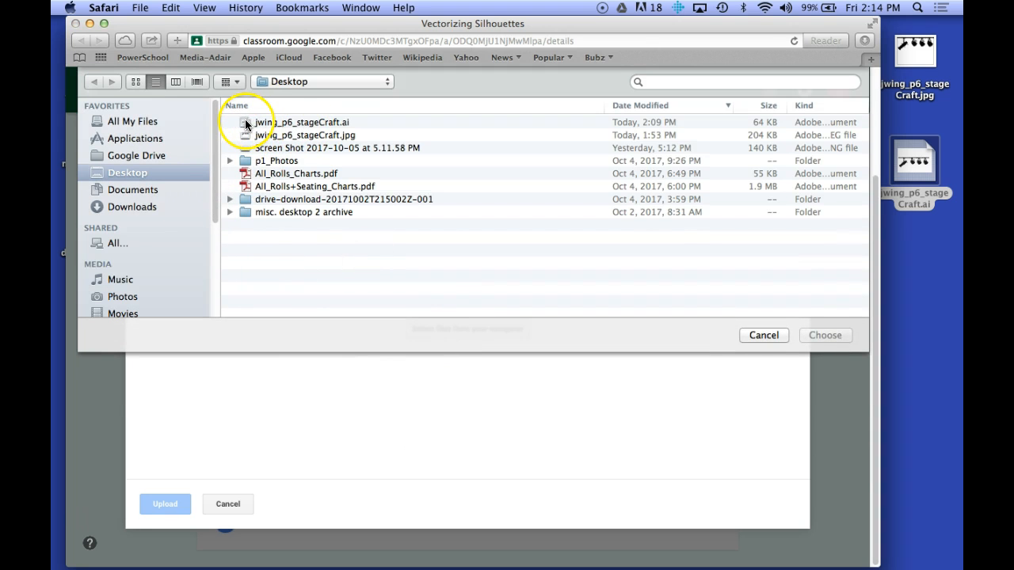
double_click(245, 122)
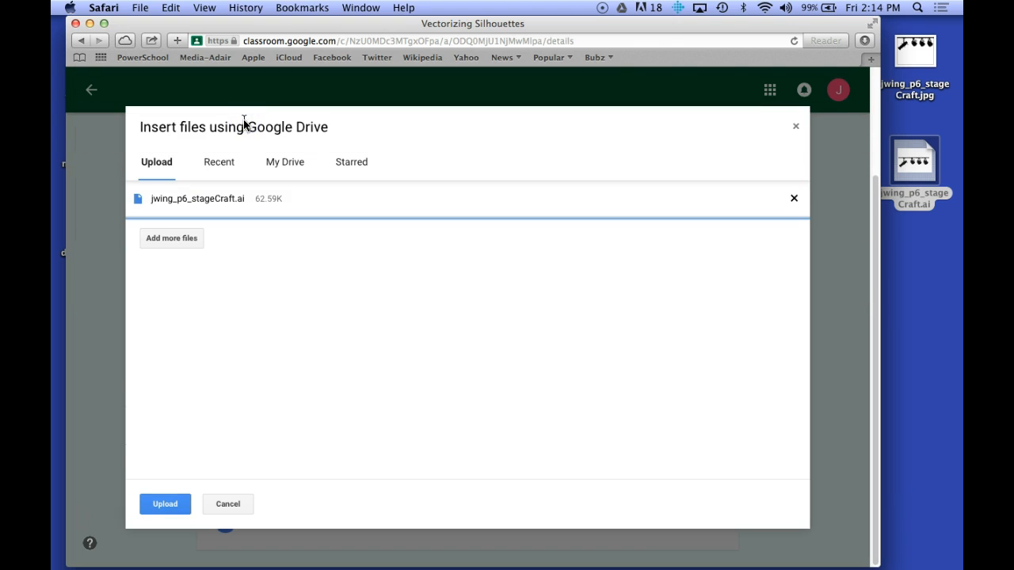
left_click(171, 505)
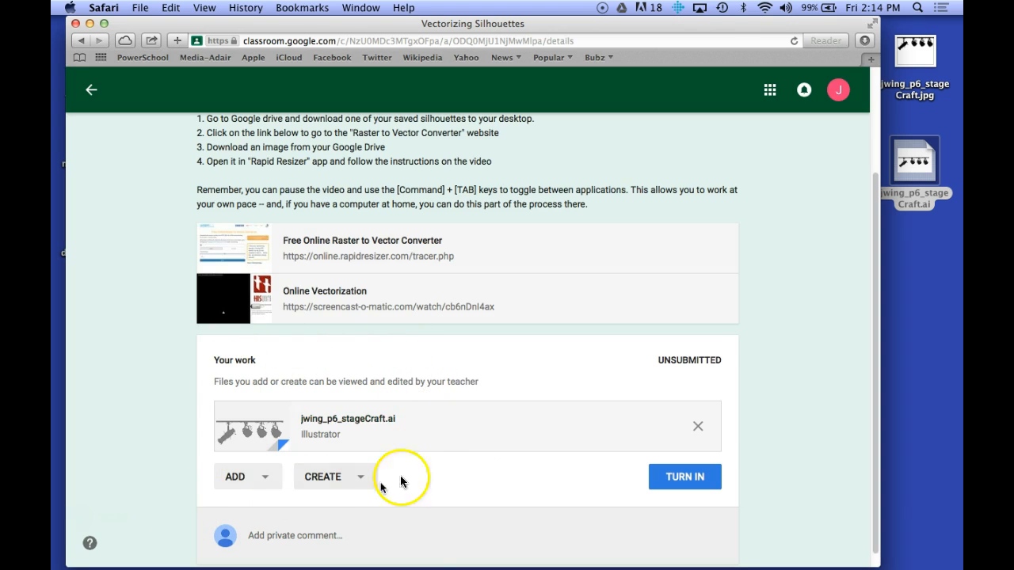
Step: Turn in the Vectorizing Silhouettes assignment with the attached AI file and confirm the submission
left_click(676, 480)
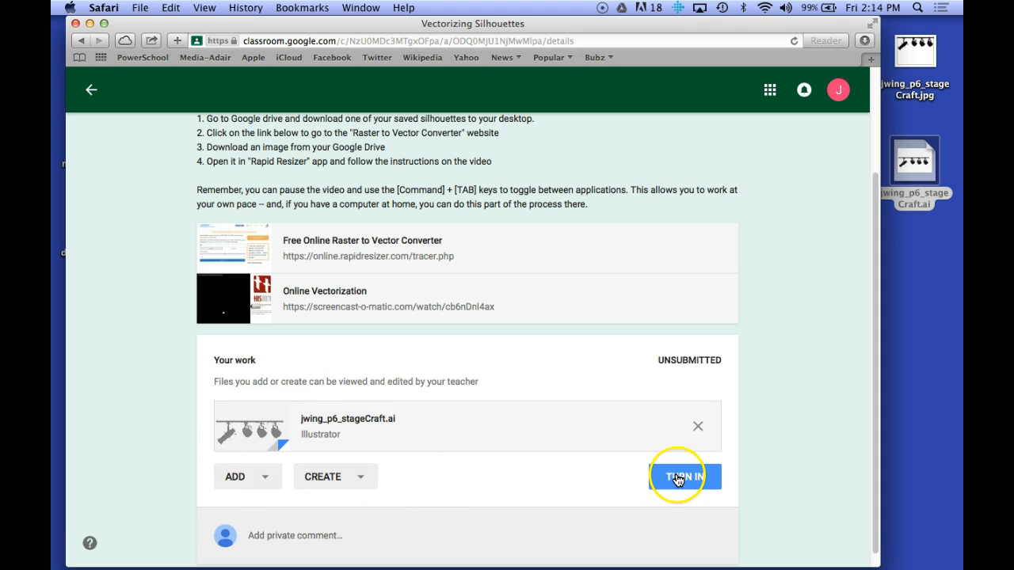
left_click(677, 479)
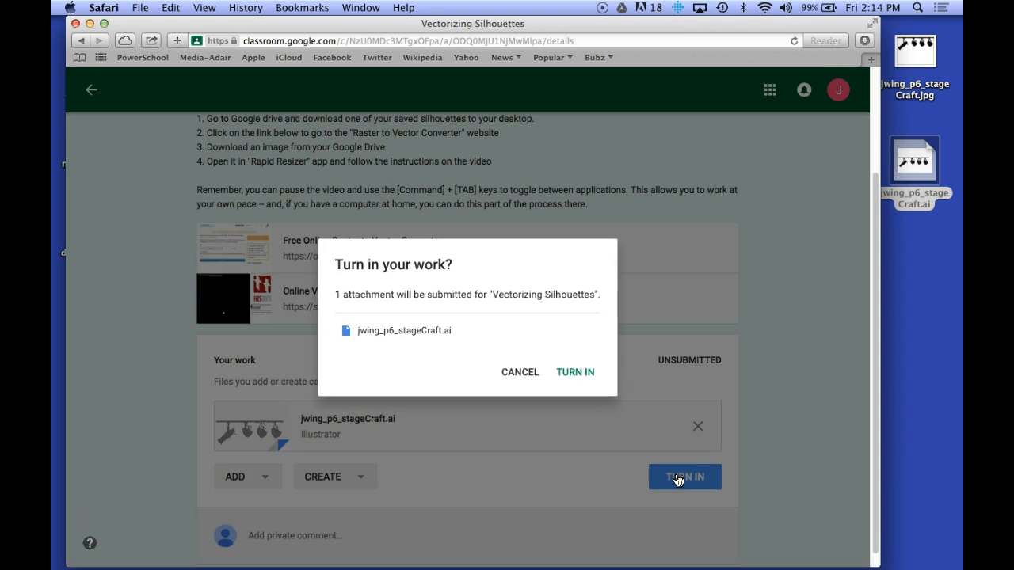
left_click(589, 373)
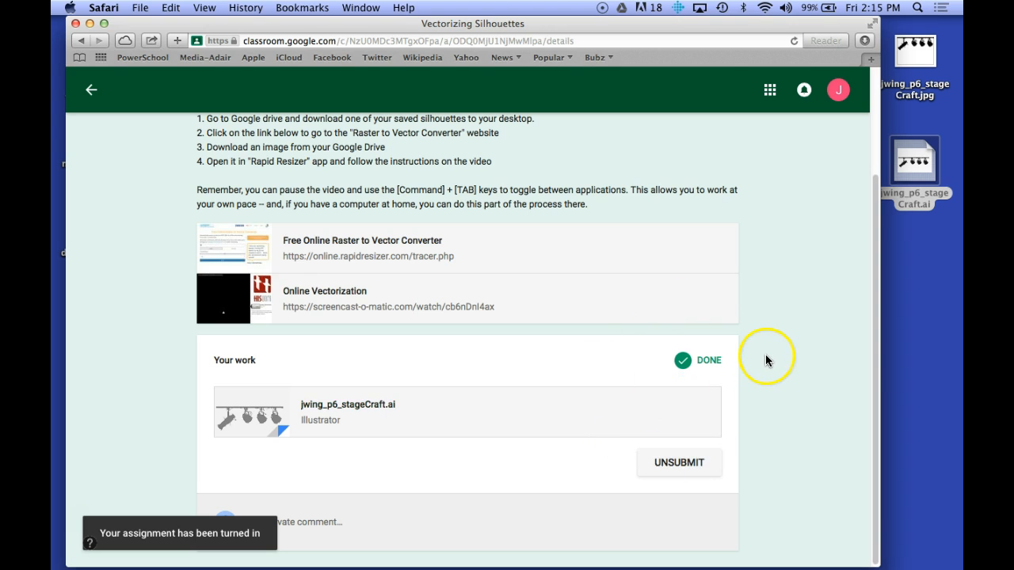
Step: Sign the student out of the Google account and quit the browser
left_click(838, 92)
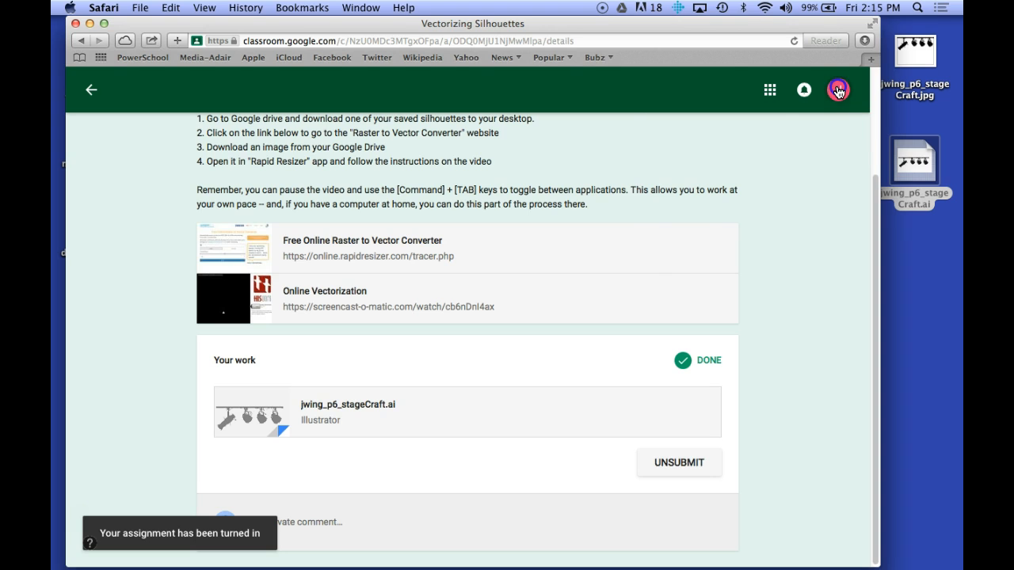
left_click(808, 261)
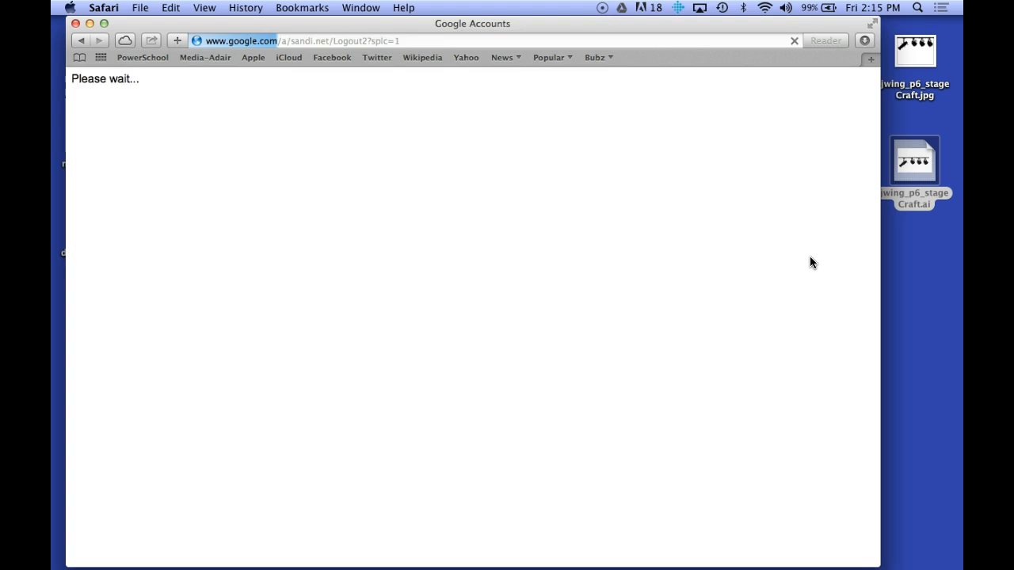
key("super+q")
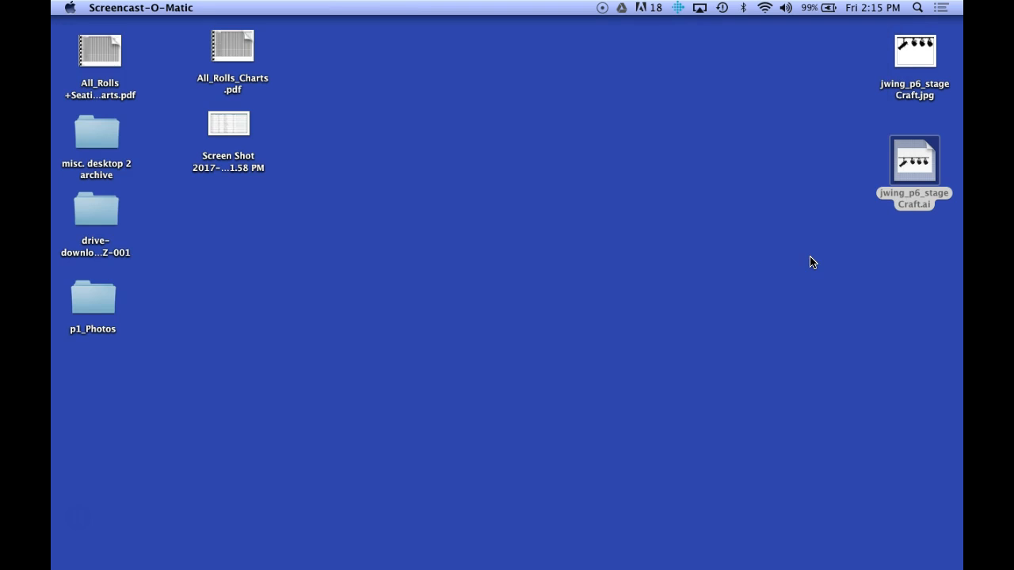
Step: Move the stageCraft JPG and AI files from the desktop to the Trash and empty it
left_click_drag(819, 46, 955, 233)
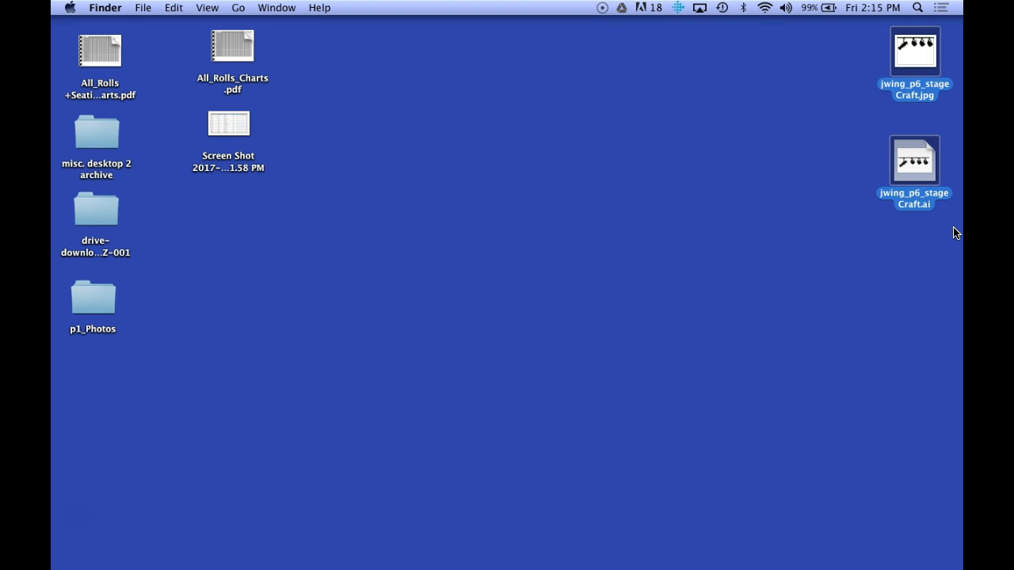
key("super+BackSpace")
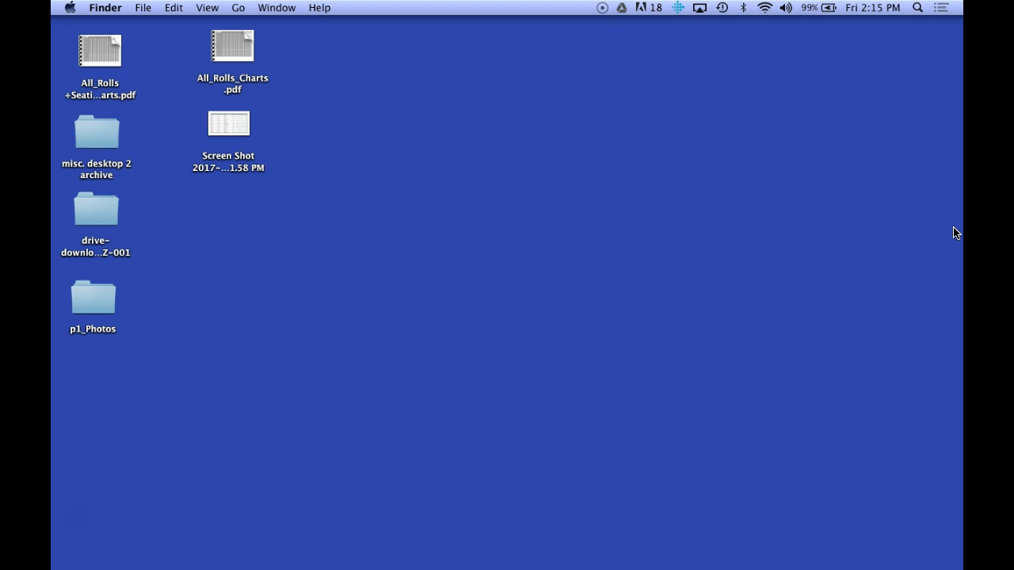
key("super+shift+BackSpace")
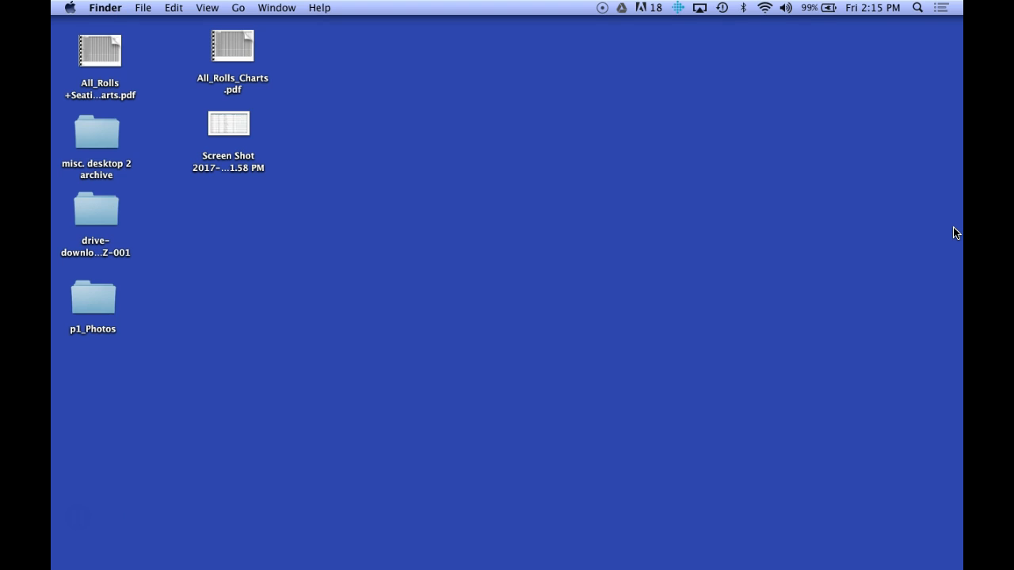